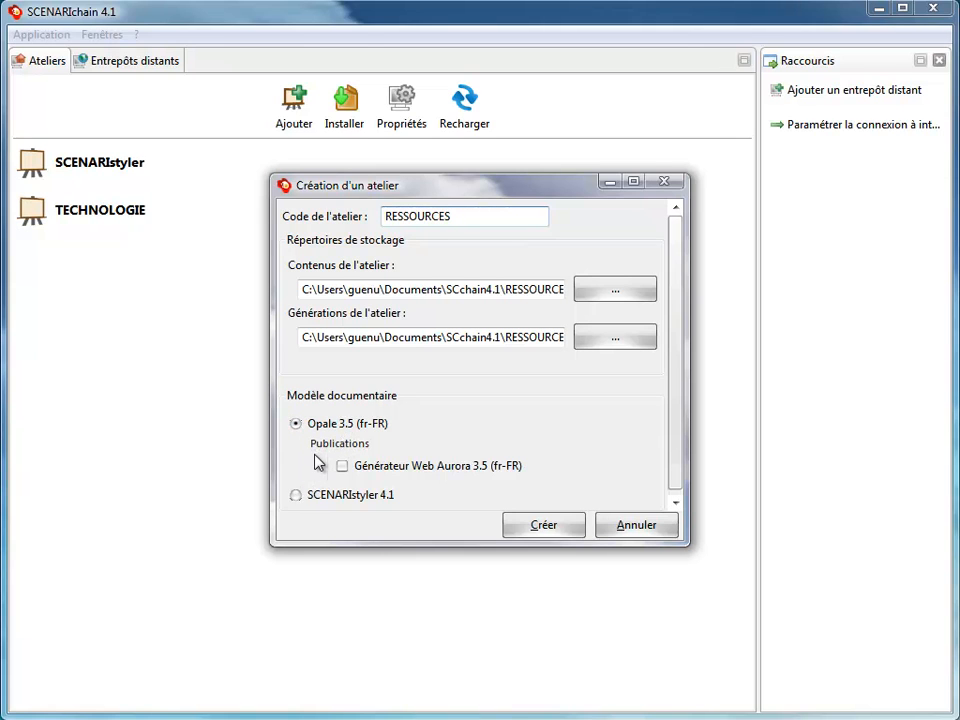
# - Create the RESSOURCES workshop with the Opale 3.5 (fr-FR) document model and open it
pyautogui.click(521, 528)
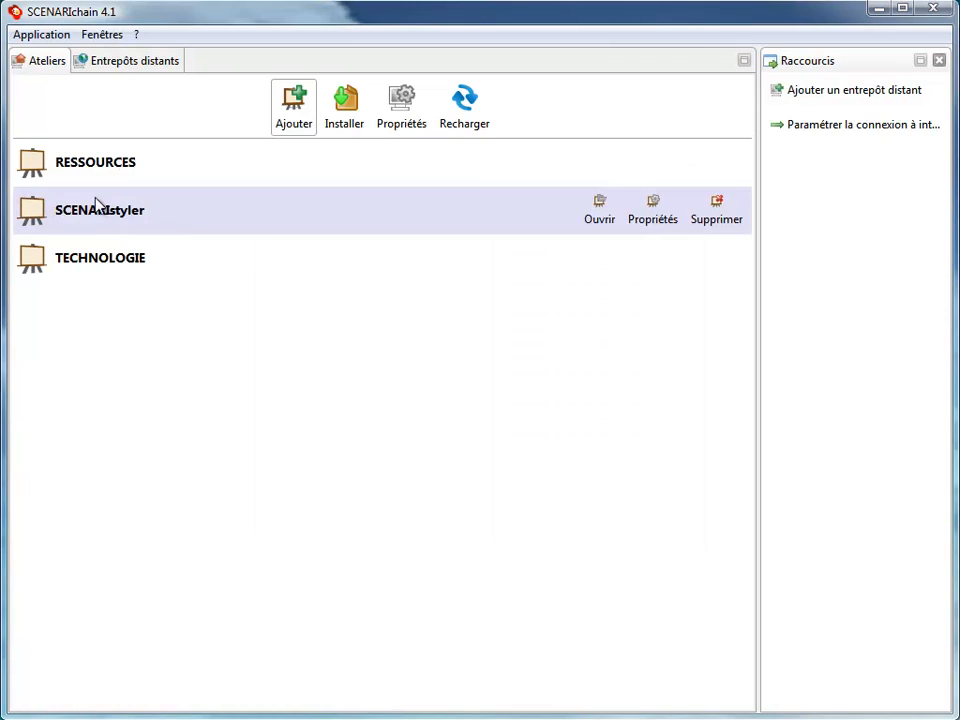
pyautogui.click(600, 166)
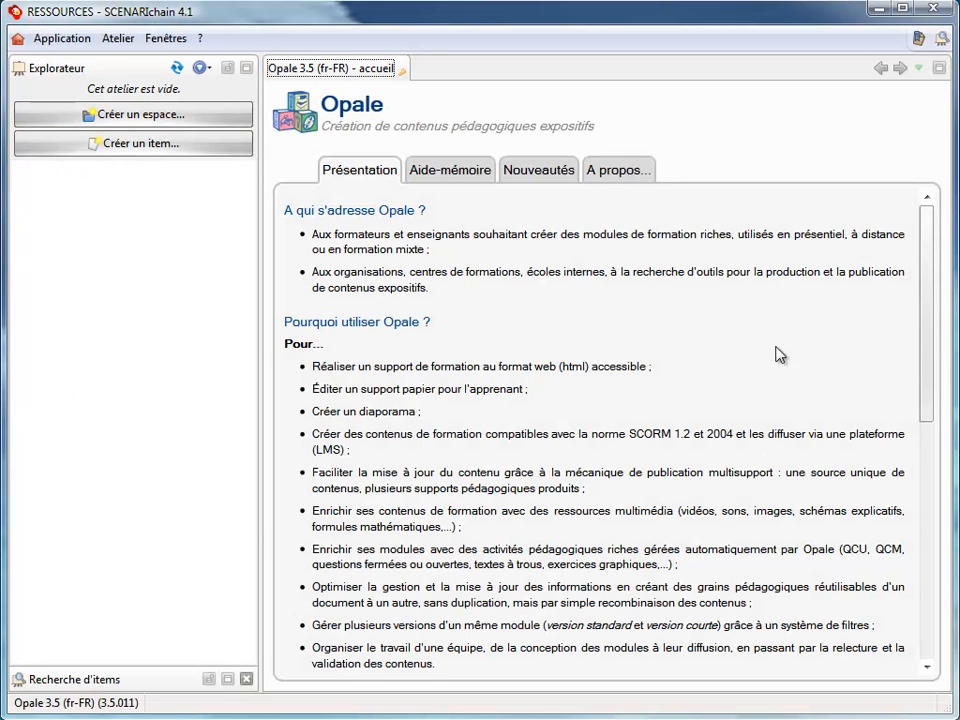
# - Create a space named Ressources_voiture_solaire at the root of the workshop
pyautogui.click(130, 115)
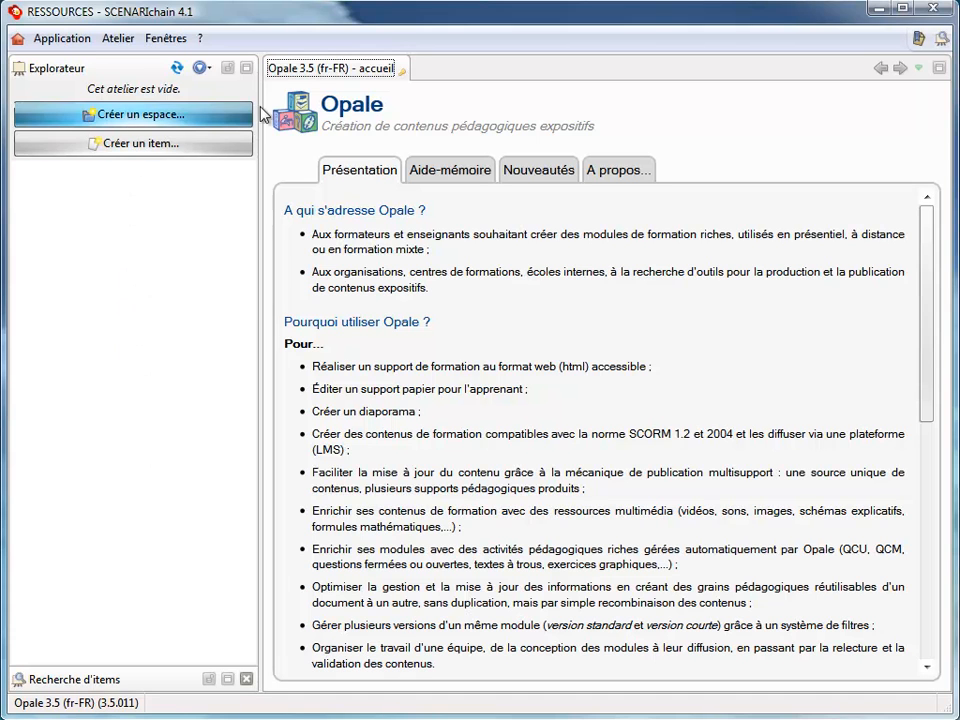
pyautogui.click(135, 119)
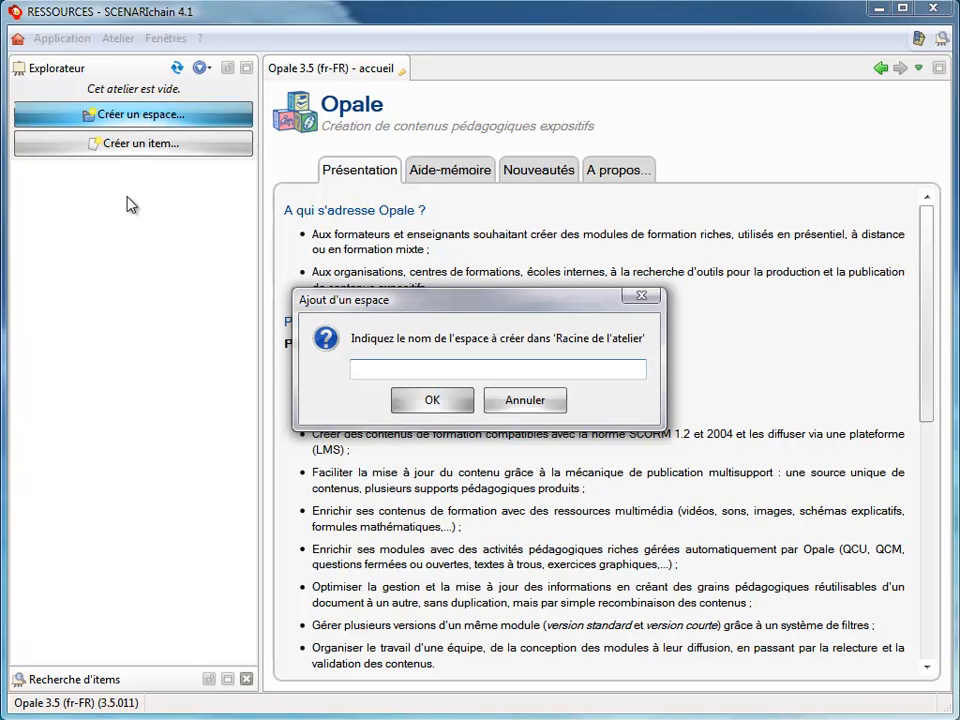
pyautogui.write('Ressources_voiture_solaire')
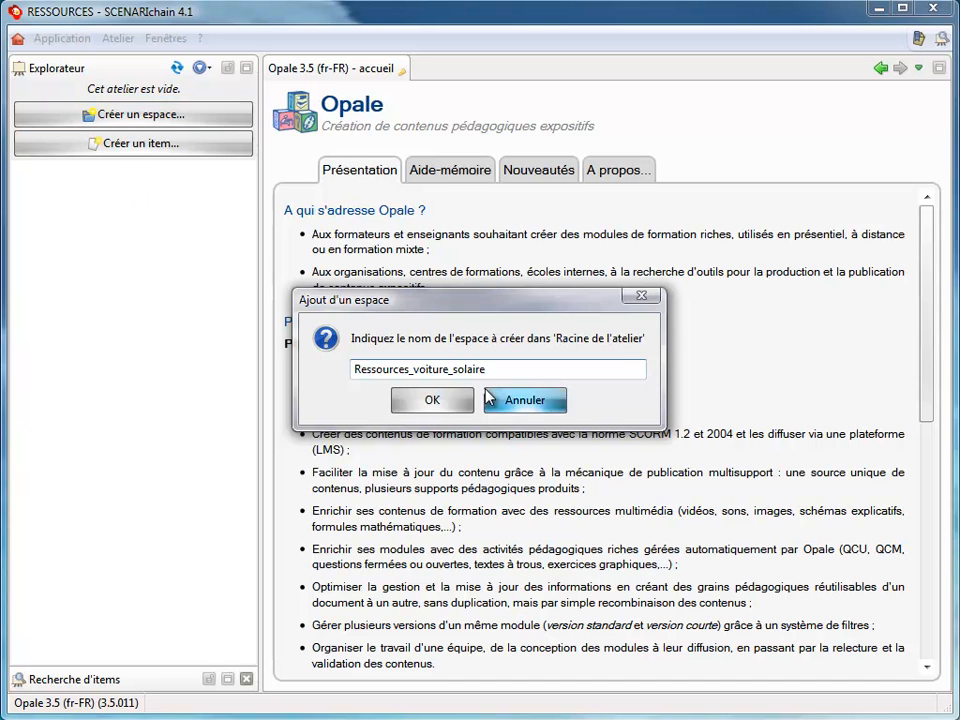
pyautogui.click(432, 400)
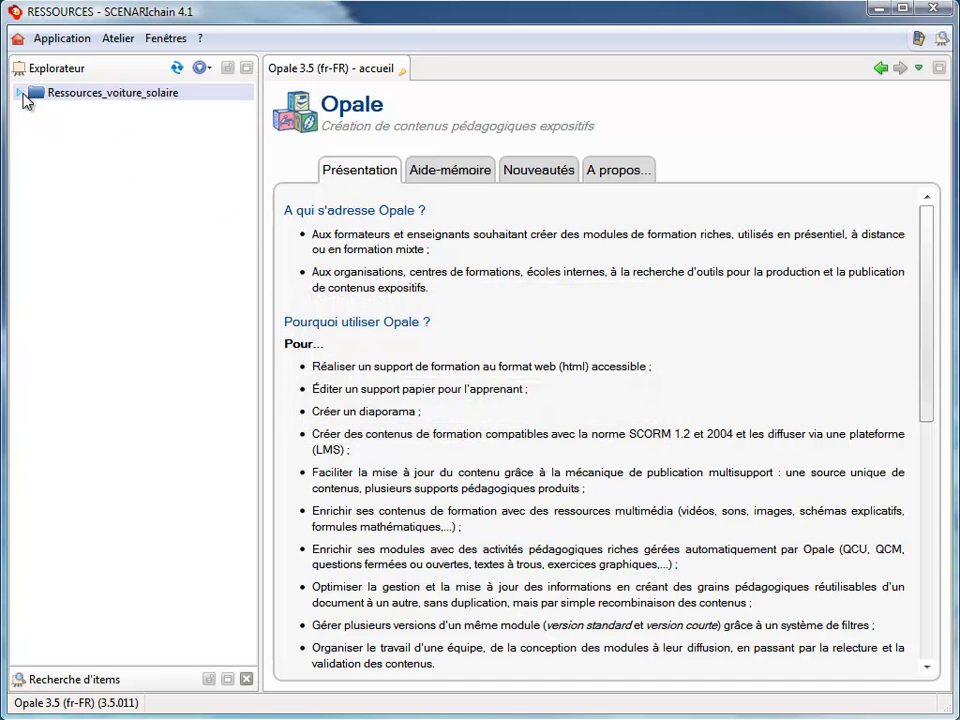
# - Create a Module OPALE item named module_Ressources_voiture_solaire in the Ressources_voiture_solaire space
pyautogui.click(24, 94)
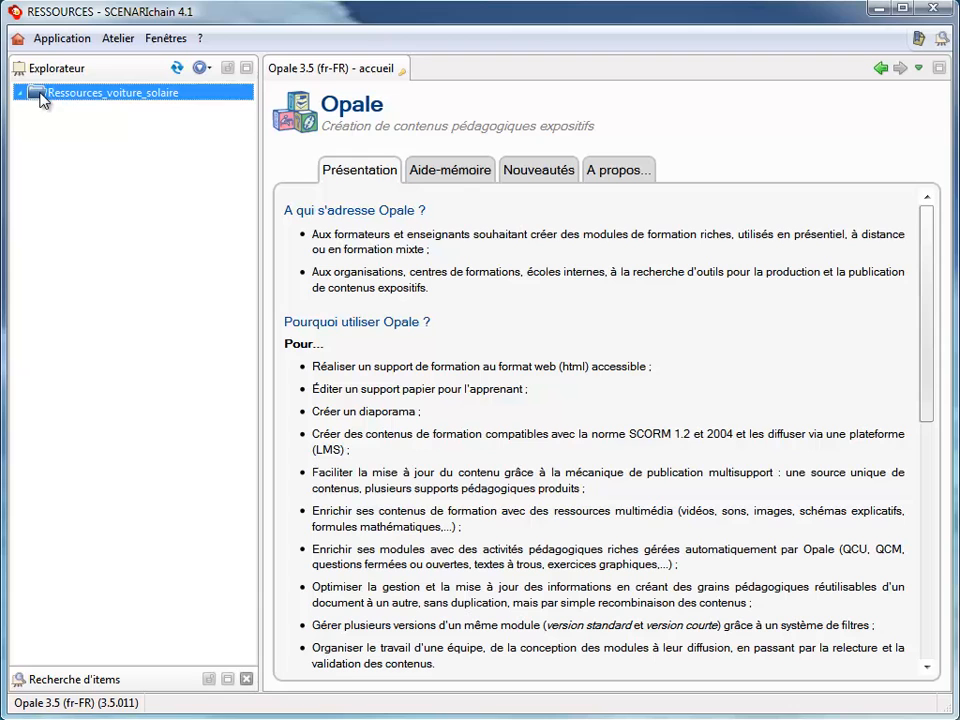
pyautogui.rightClick(95, 140)
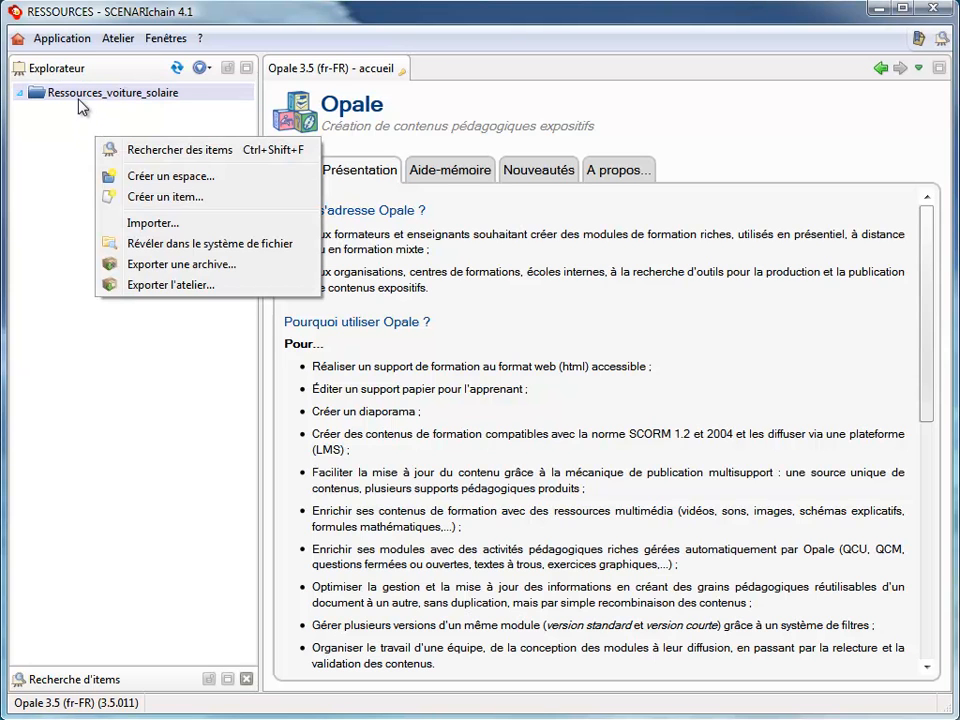
pyautogui.click(80, 94)
pyautogui.rightClick(80, 93)
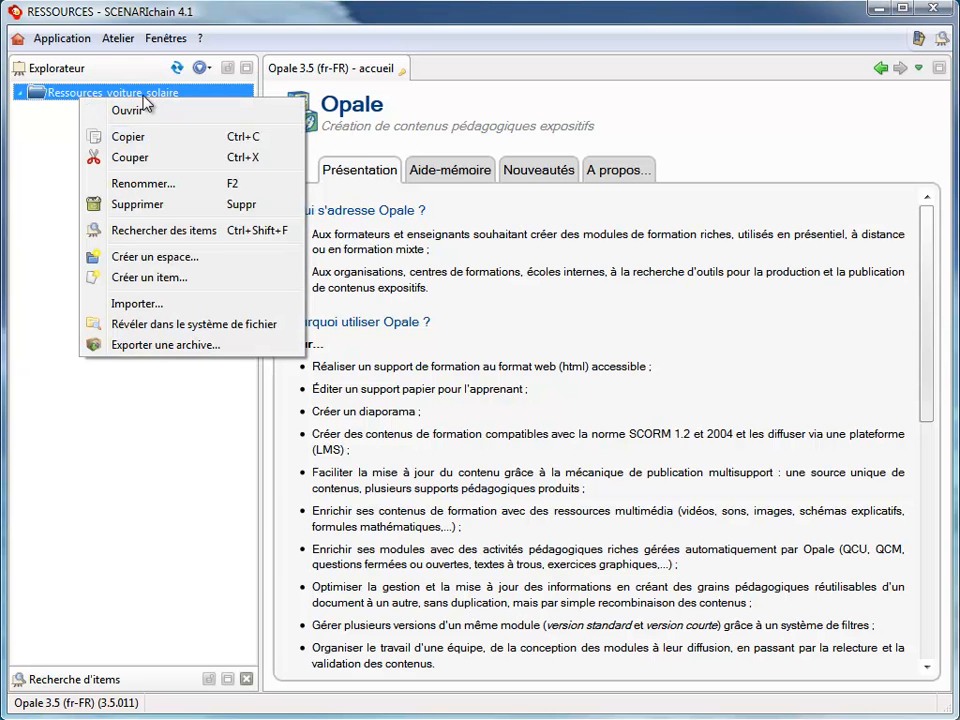
pyautogui.click(157, 284)
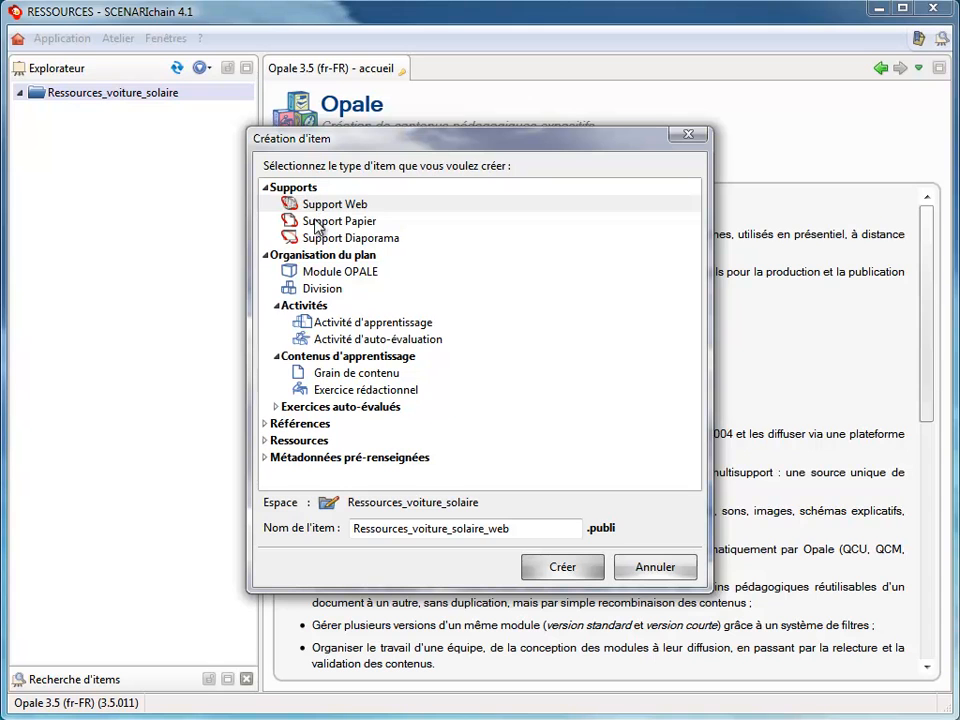
pyautogui.click(320, 274)
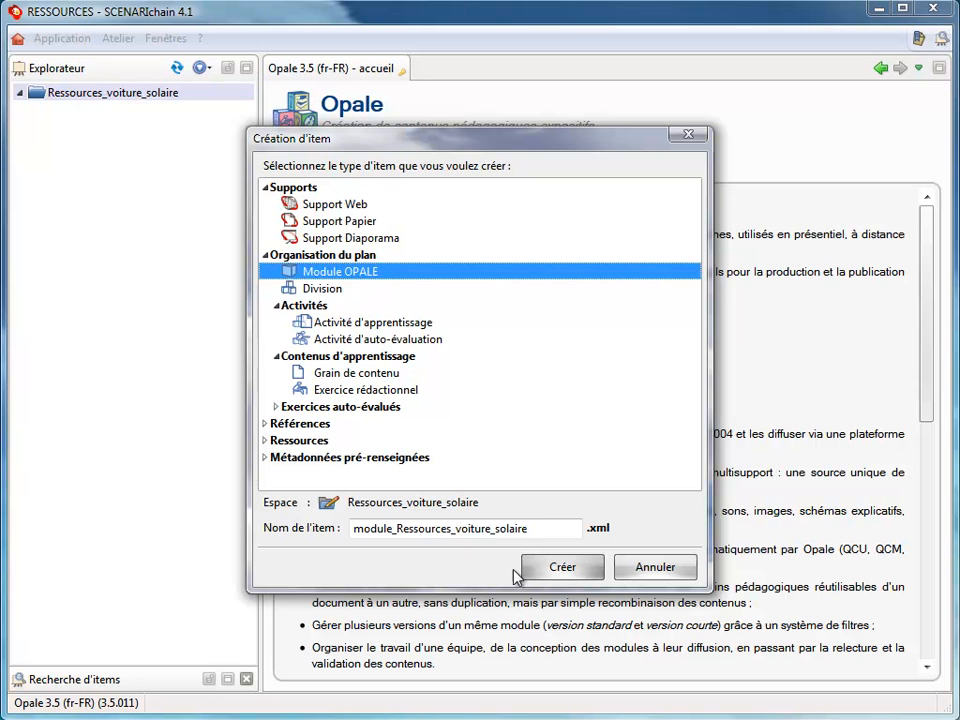
pyautogui.click(580, 576)
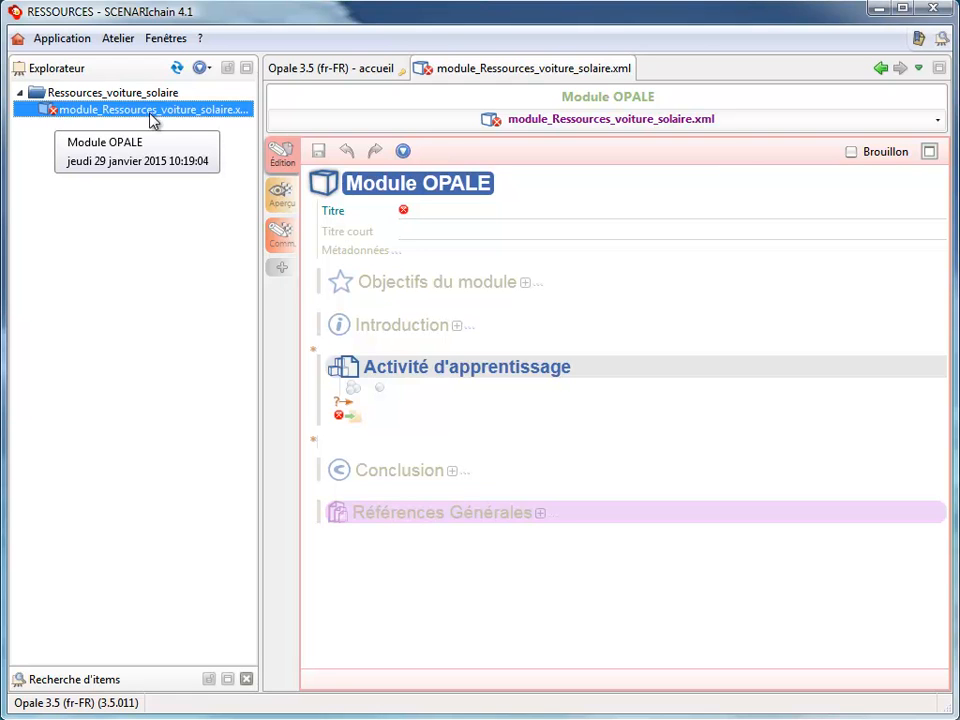
# - Give the module the title "Ressources pour le projet Voiture Solaire"
pyautogui.click(419, 209)
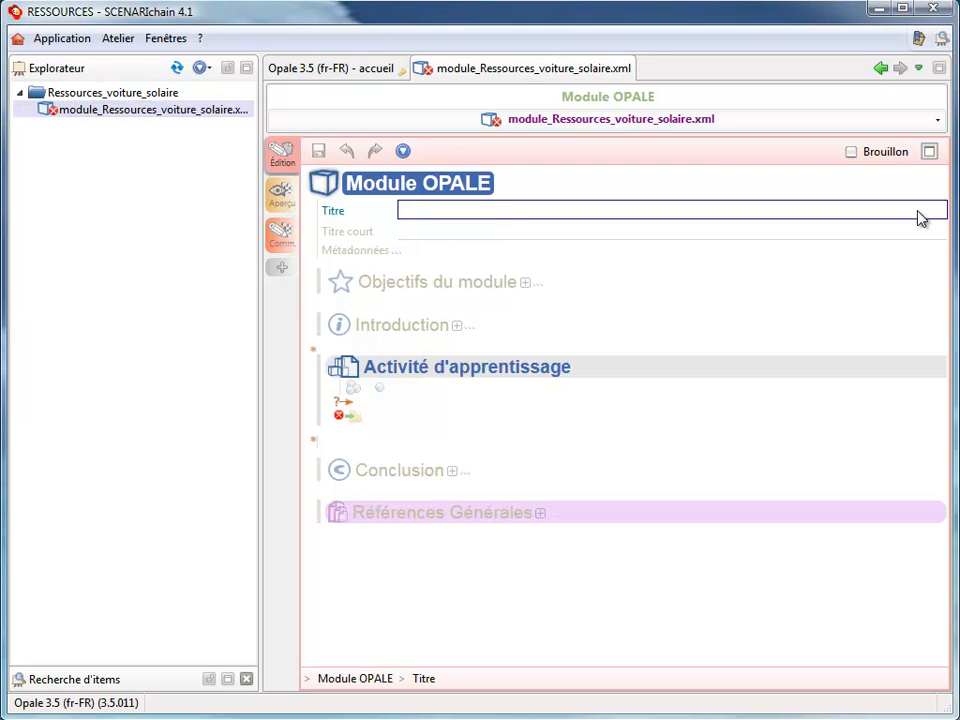
pyautogui.write('Ressources')
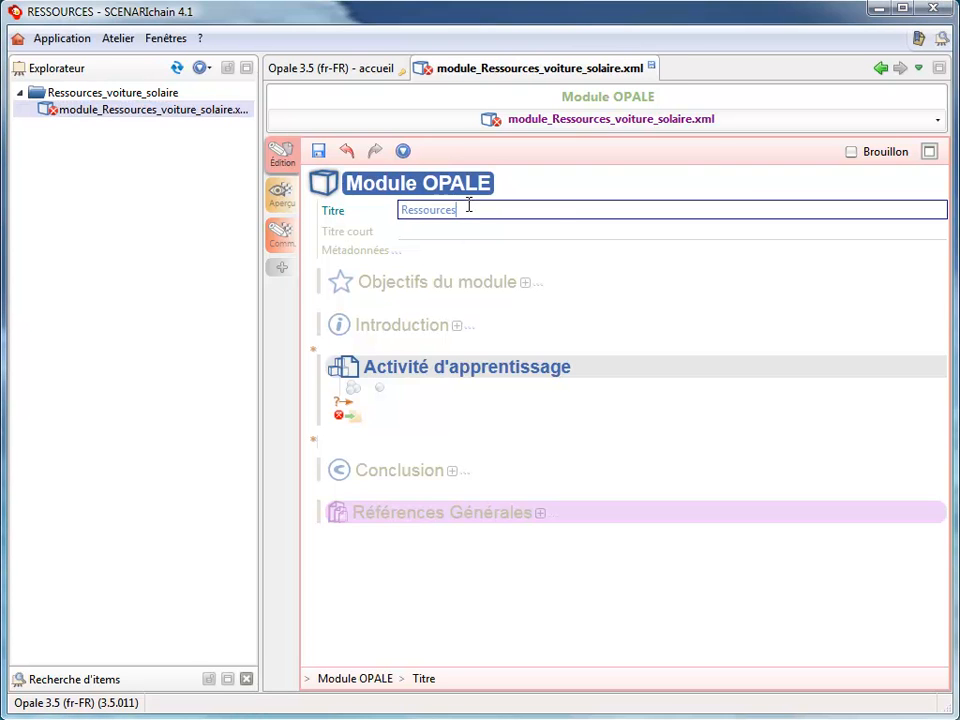
pyautogui.write('pour le projet Voiture')
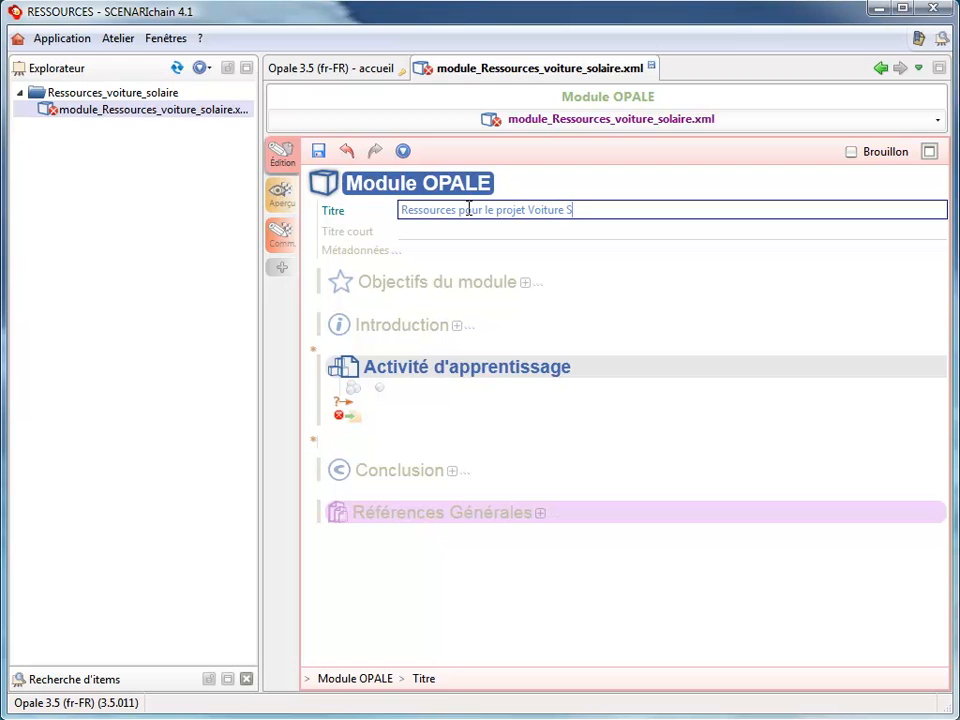
pyautogui.write('Solaire')
# - Create a subspace named medias inside the Ressources_voiture_solaire space
pyautogui.click(97, 94)
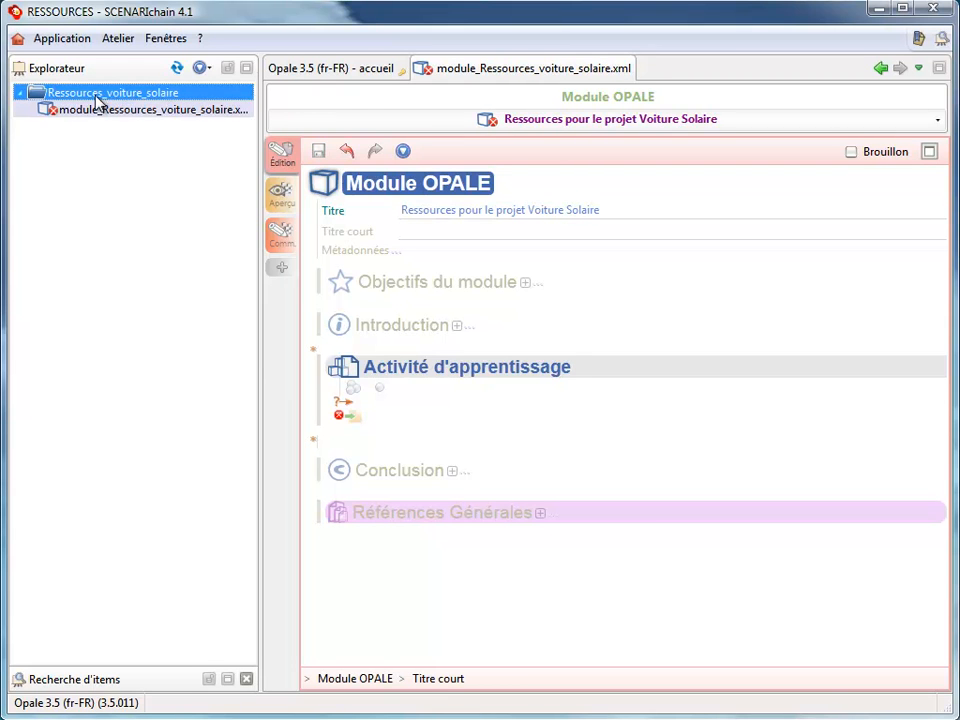
pyautogui.rightClick(97, 101)
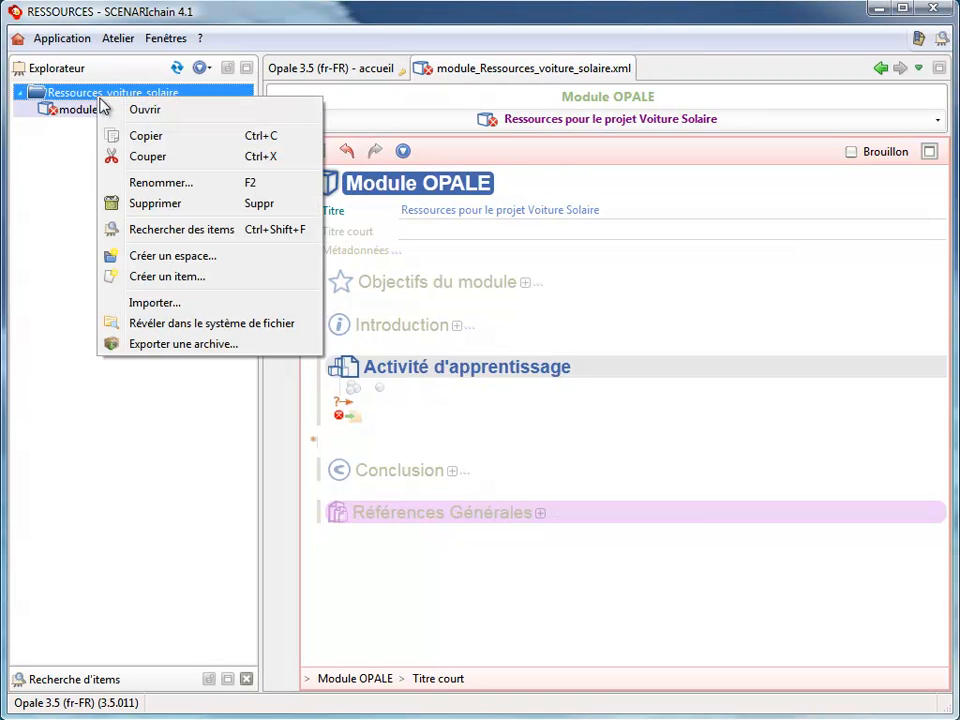
pyautogui.click(156, 260)
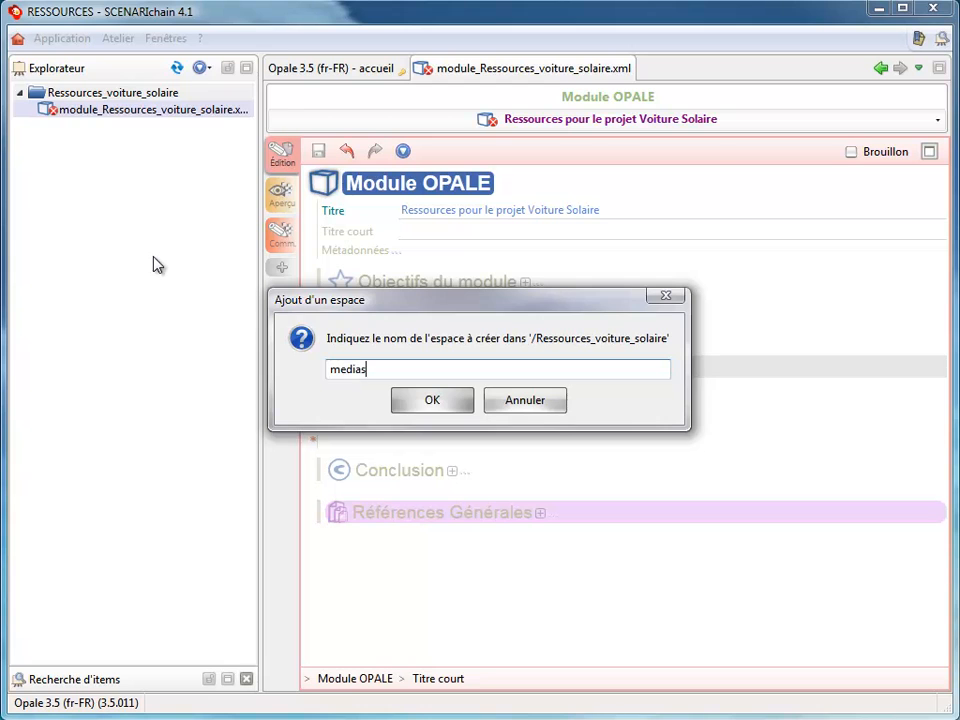
pyautogui.write('medias')
pyautogui.press('Return')
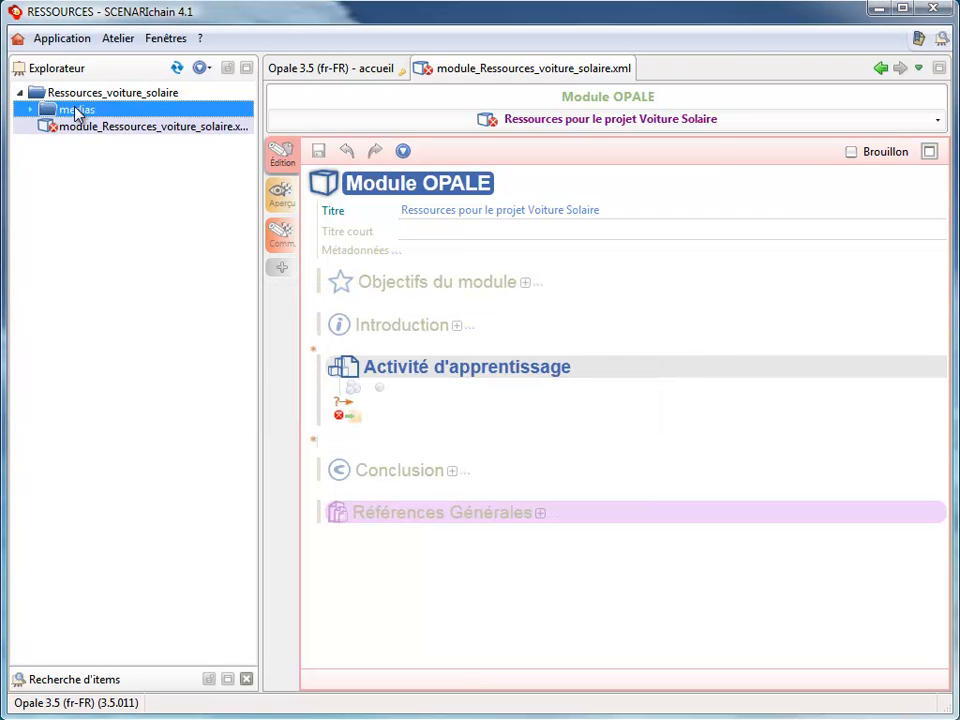
# - Import the file Calcul_du_prix_des_materiaux_dans_une_plaque.pdf from the Ressources élèves folder into the medias space
pyautogui.rightClick(79, 113)
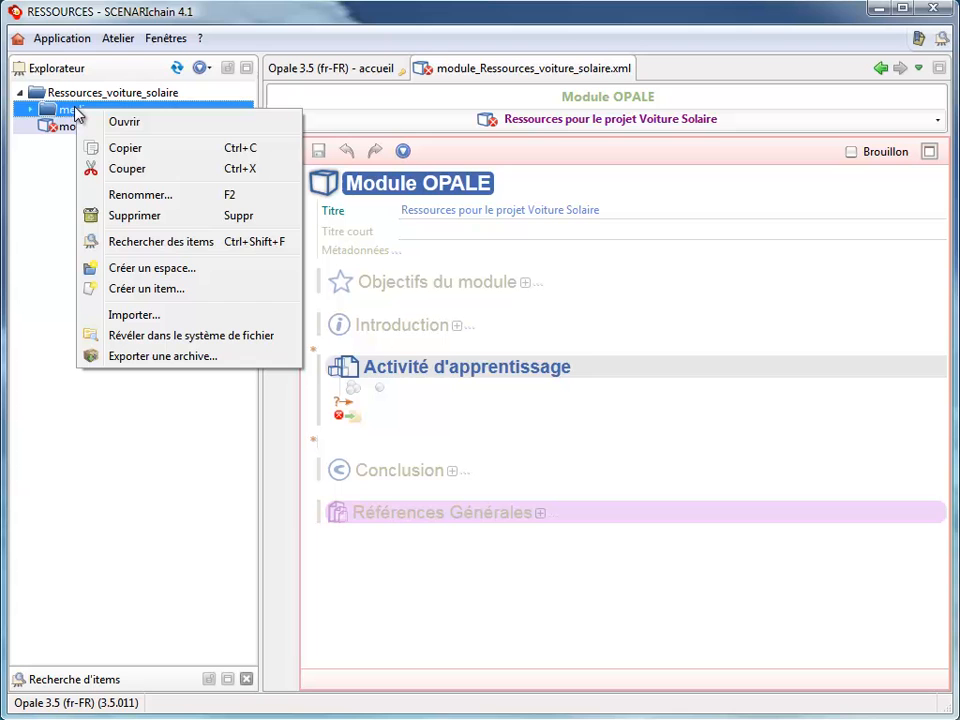
pyautogui.click(133, 324)
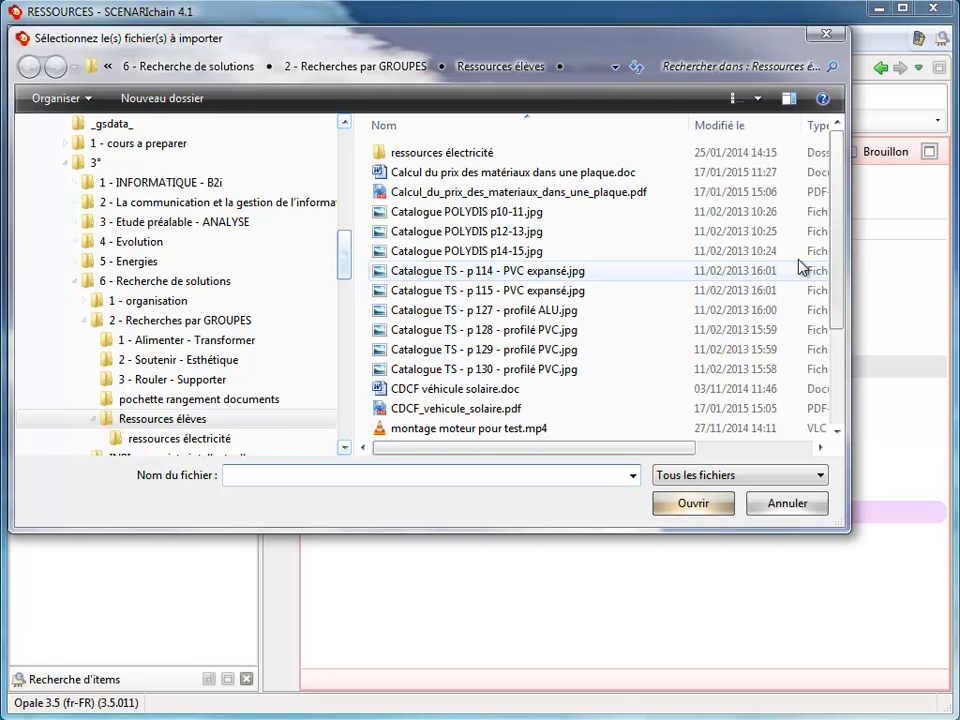
pyautogui.scroll(-1, 840, 286)
pyautogui.scroll(-1, 841, 288)
pyautogui.scroll(2, 841, 275)
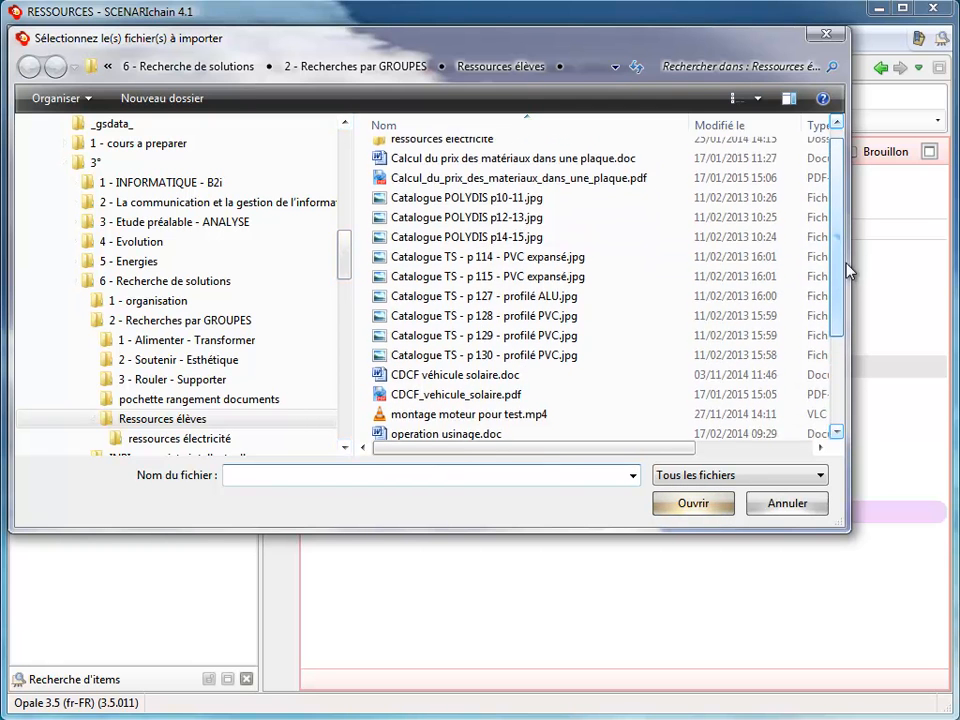
pyautogui.click(505, 190)
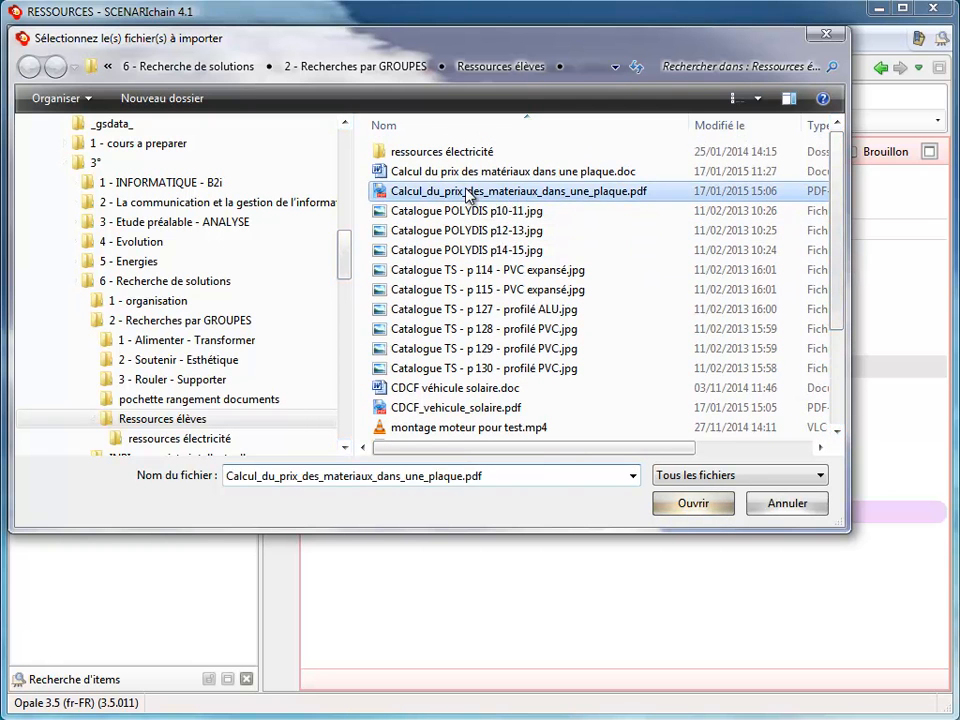
pyautogui.click(693, 503)
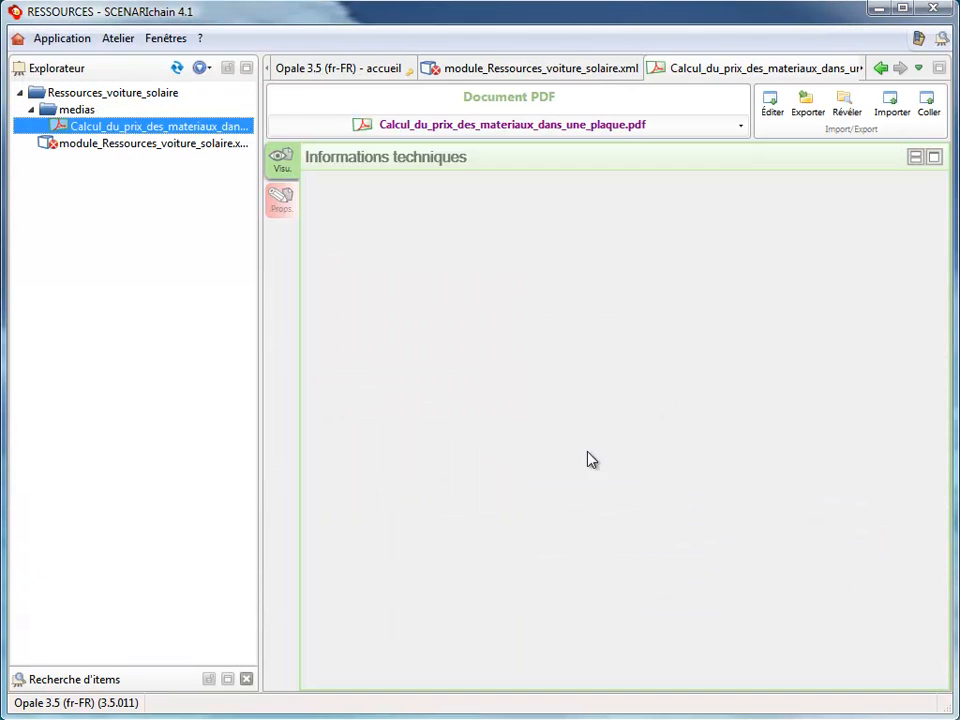
# - Import the image Catalogue TS - p 114 - PVC expansé.jpg into the medias space
pyautogui.rightClick(71, 117)
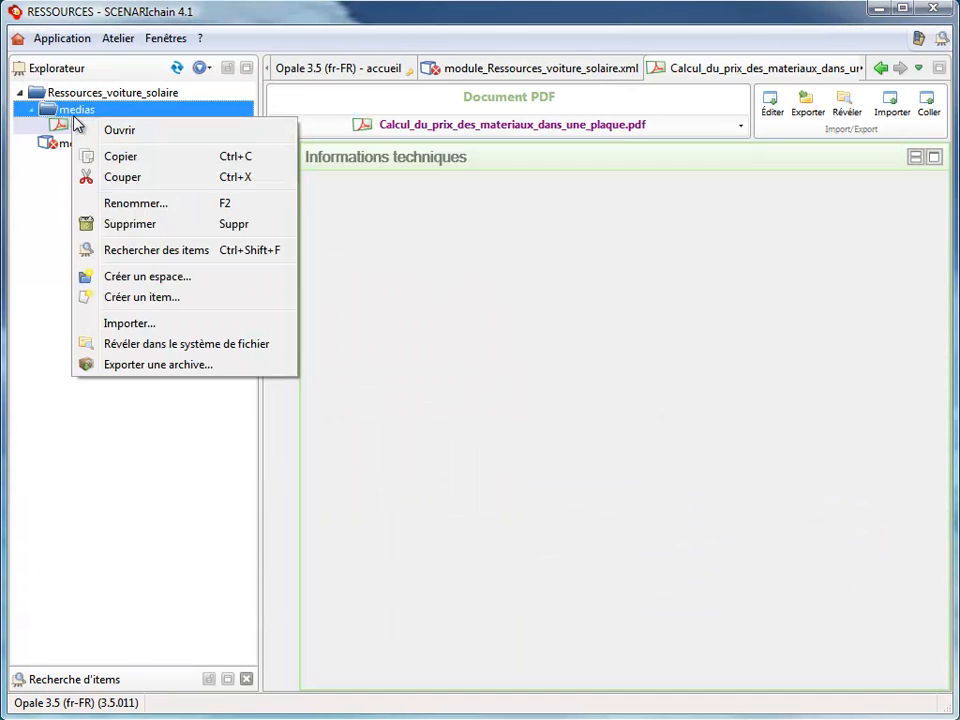
pyautogui.click(116, 322)
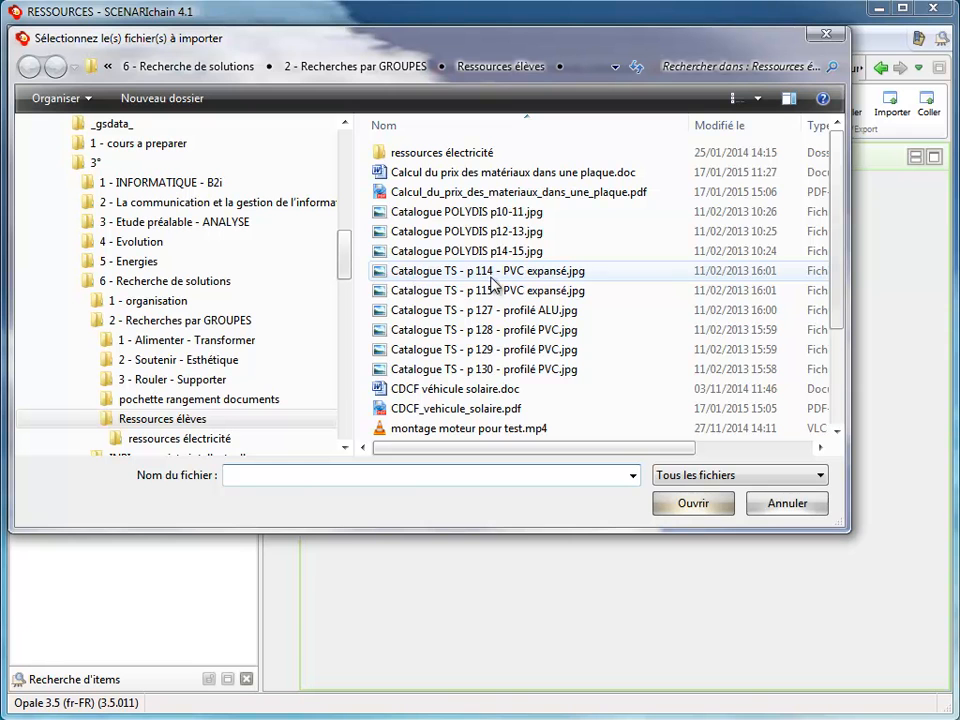
pyautogui.click(432, 272)
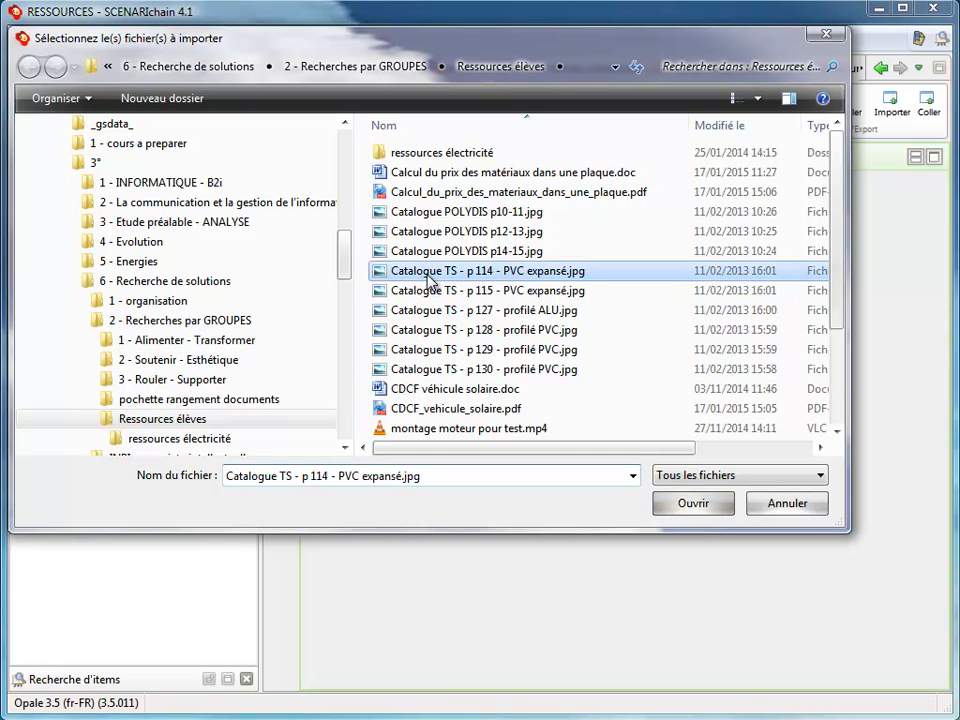
pyautogui.click(672, 508)
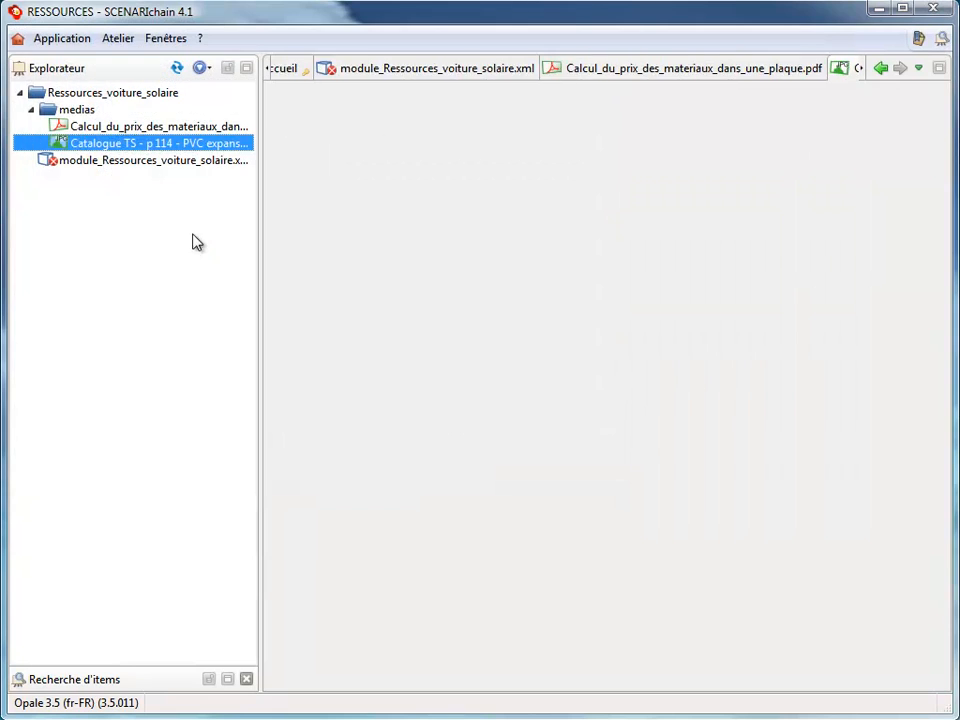
# - Import the video montage moteur pour test.mp4 into the medias space
pyautogui.click(78, 110)
pyautogui.rightClick(78, 112)
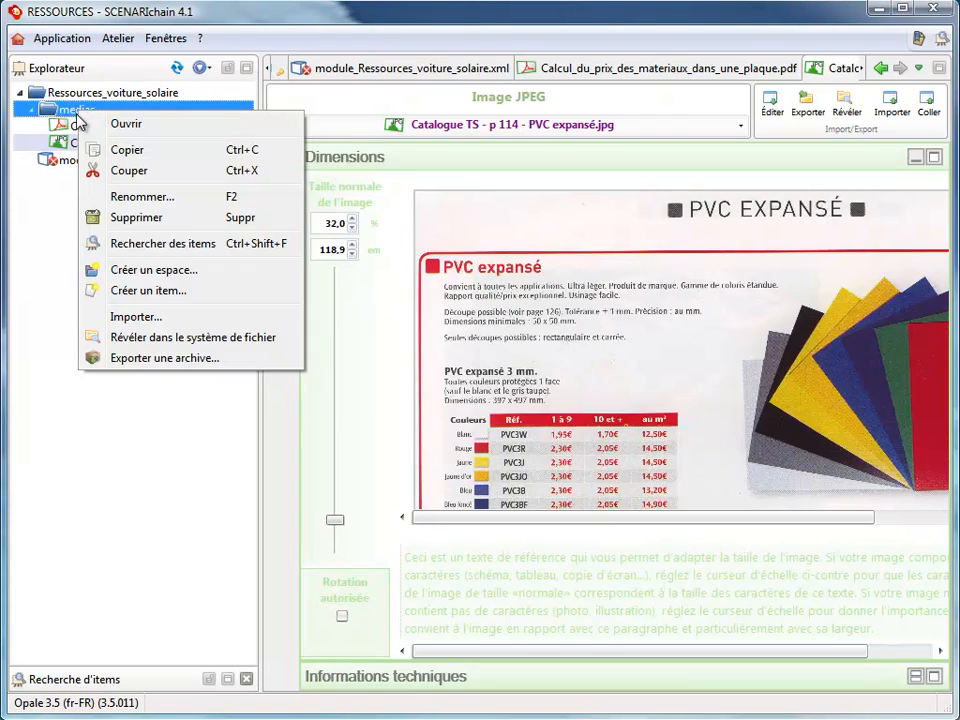
pyautogui.click(140, 316)
pyautogui.click(548, 429)
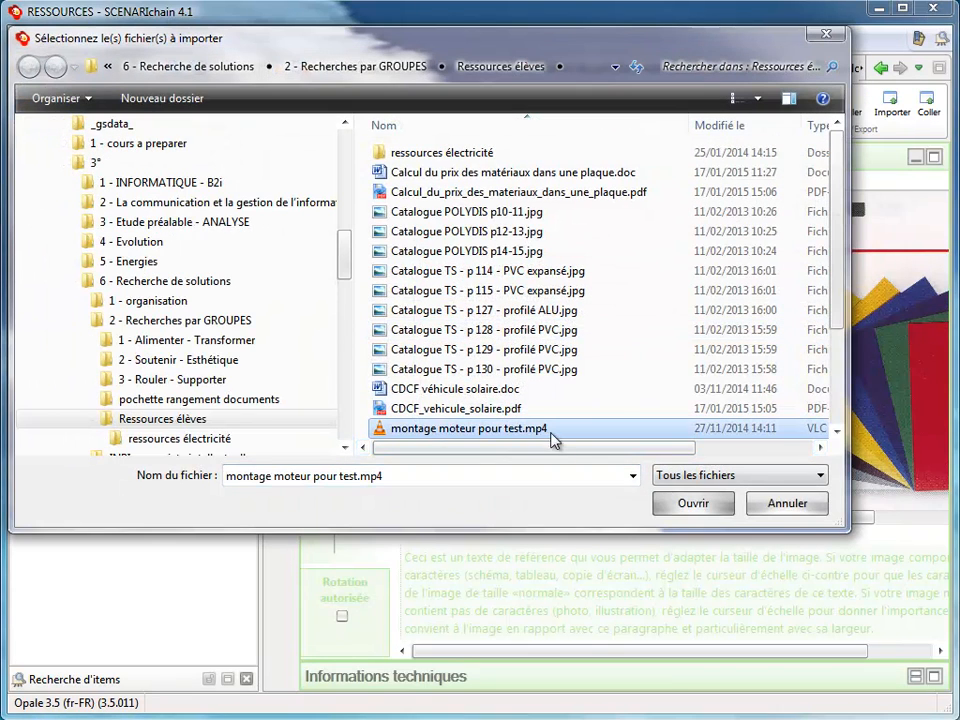
pyautogui.click(690, 505)
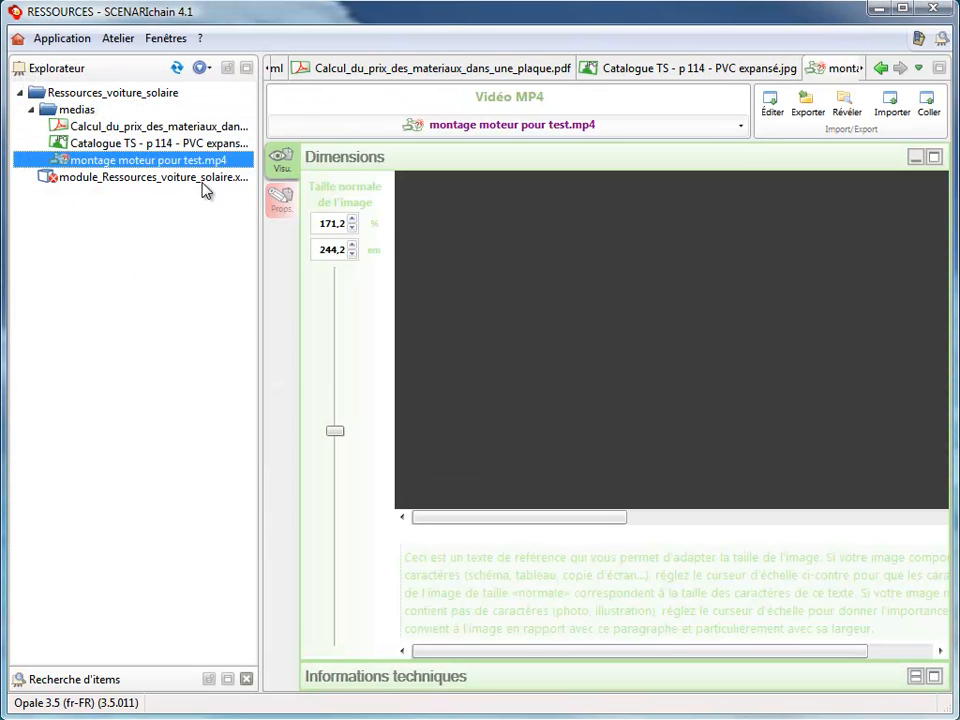
# - Open the imported PDF item and examine its properties form, then return to its visualisation view
pyautogui.click(75, 148)
pyautogui.click(70, 126)
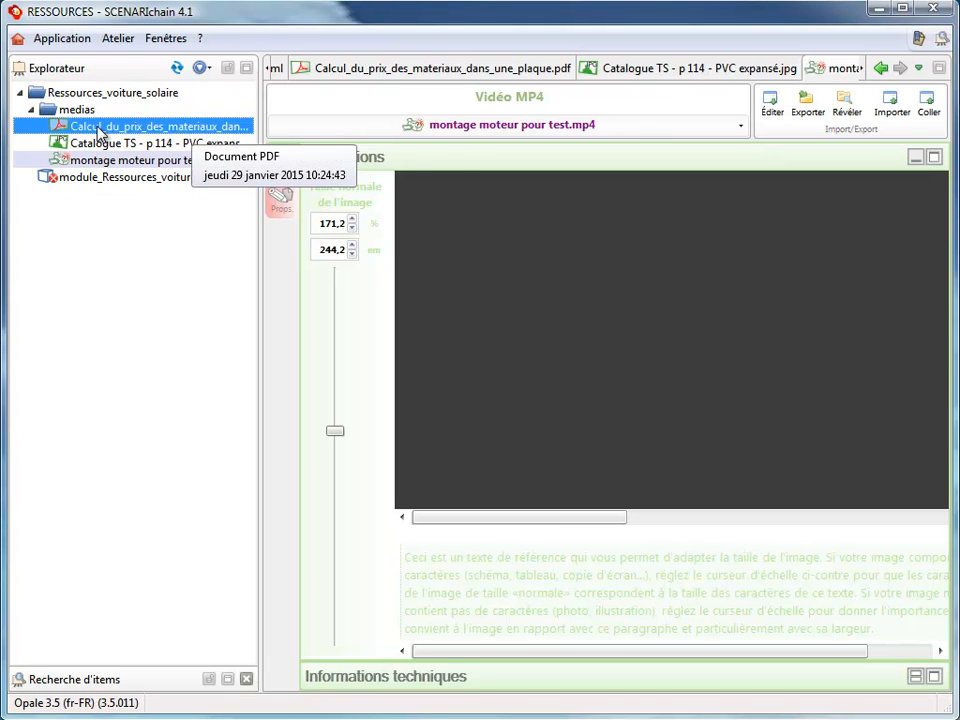
pyautogui.doubleClick(100, 130)
pyautogui.click(282, 203)
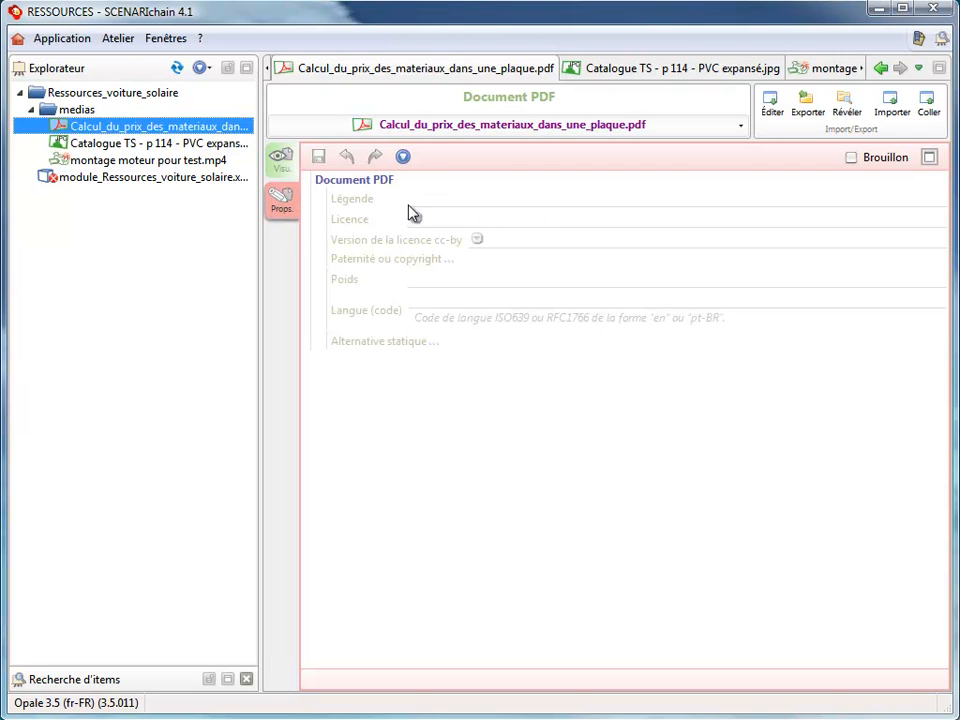
pyautogui.click(281, 165)
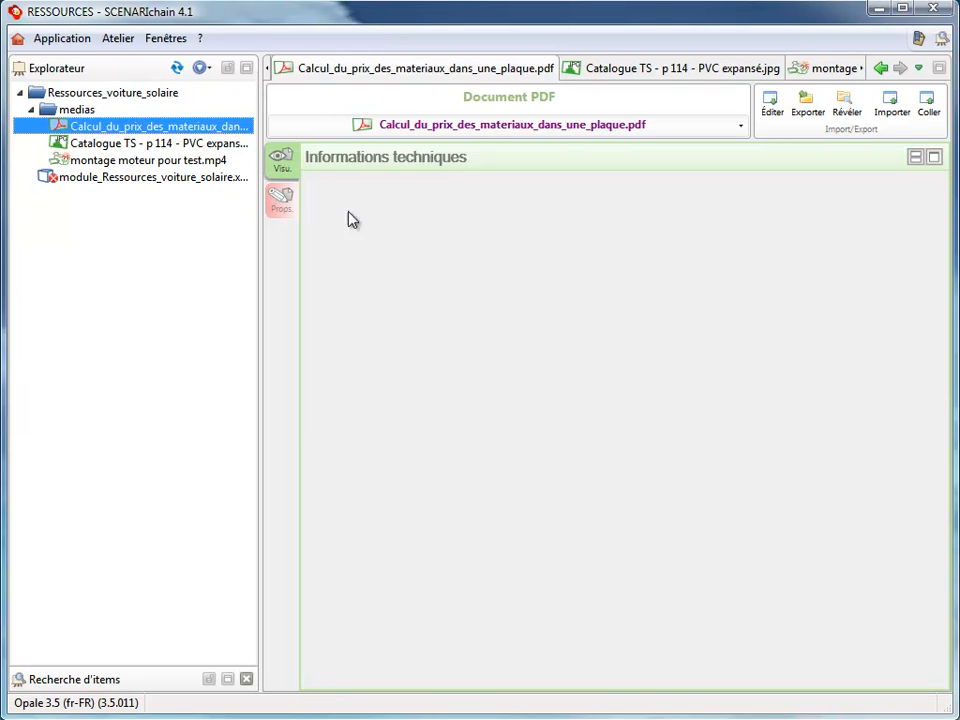
# - Set the normal display size of the image Catalogue TS - p 114 - PVC expansé.jpg to 100 %
pyautogui.click(117, 145)
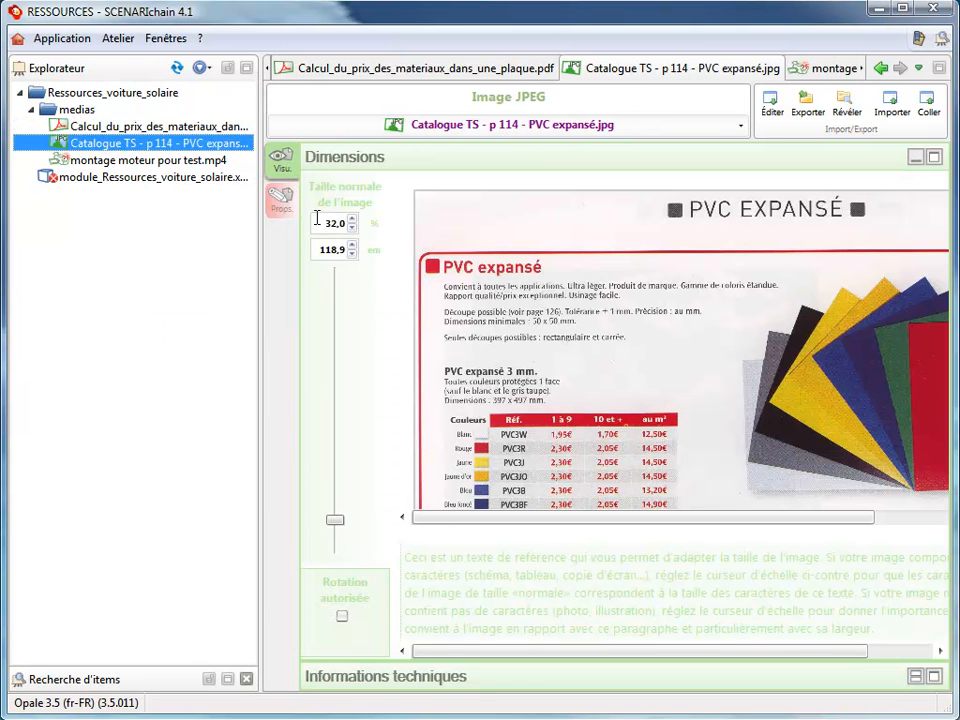
pyautogui.doubleClick(323, 223)
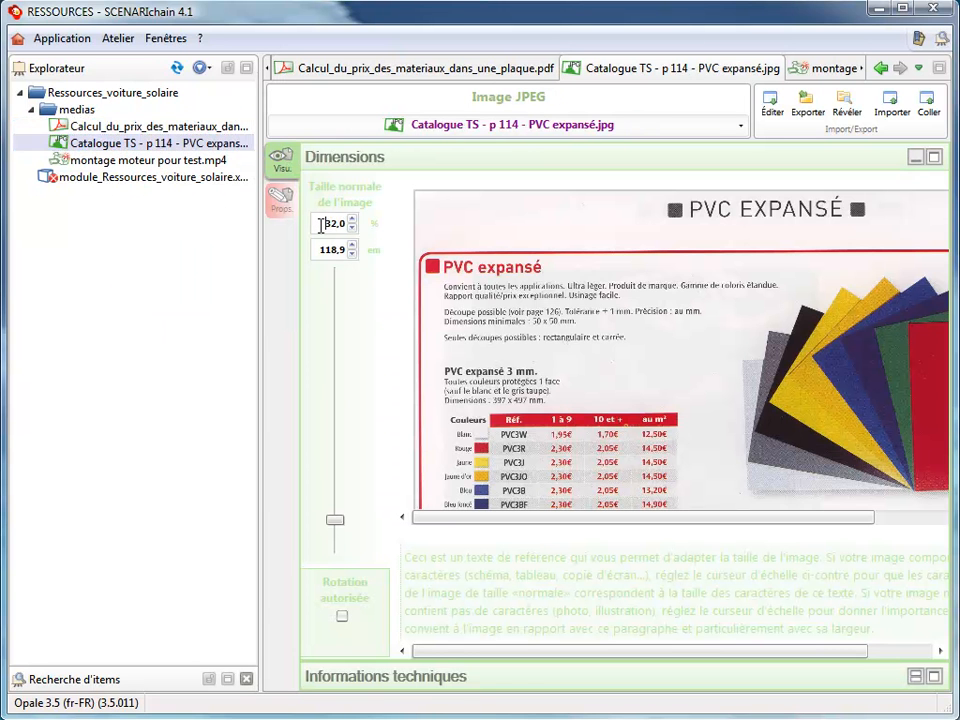
pyautogui.moveTo(782, 520); pyautogui.dragTo(639, 523)
pyautogui.write('100')
pyautogui.press('Return')
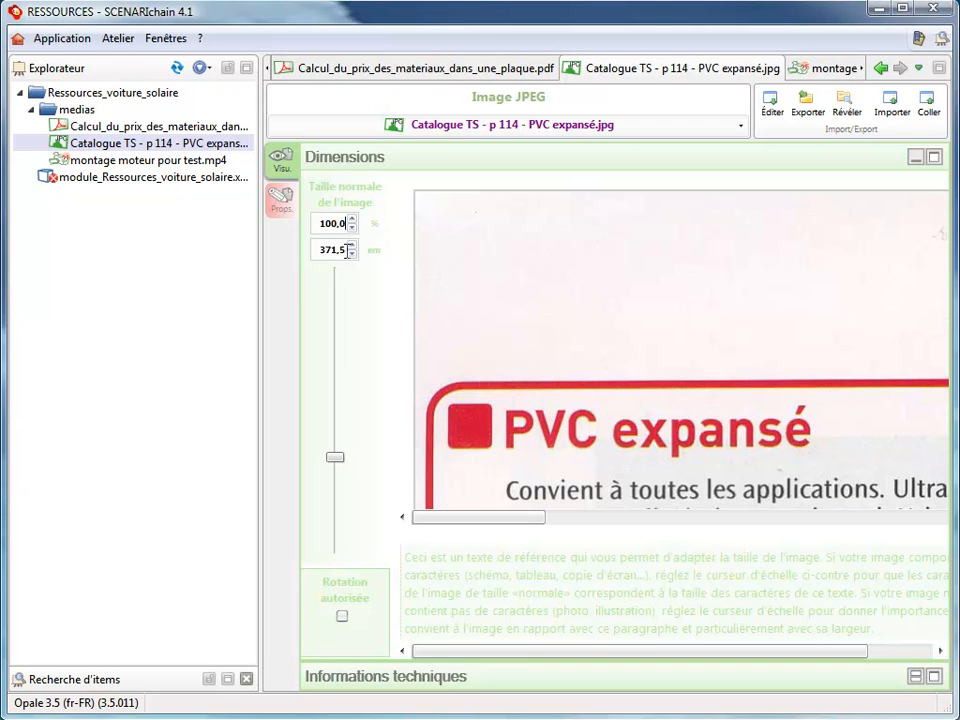
# - Set the normal size of the video montage moteur pour test.mp4 to 100 % and open its properties form
pyautogui.click(169, 163)
pyautogui.doubleClick(169, 163)
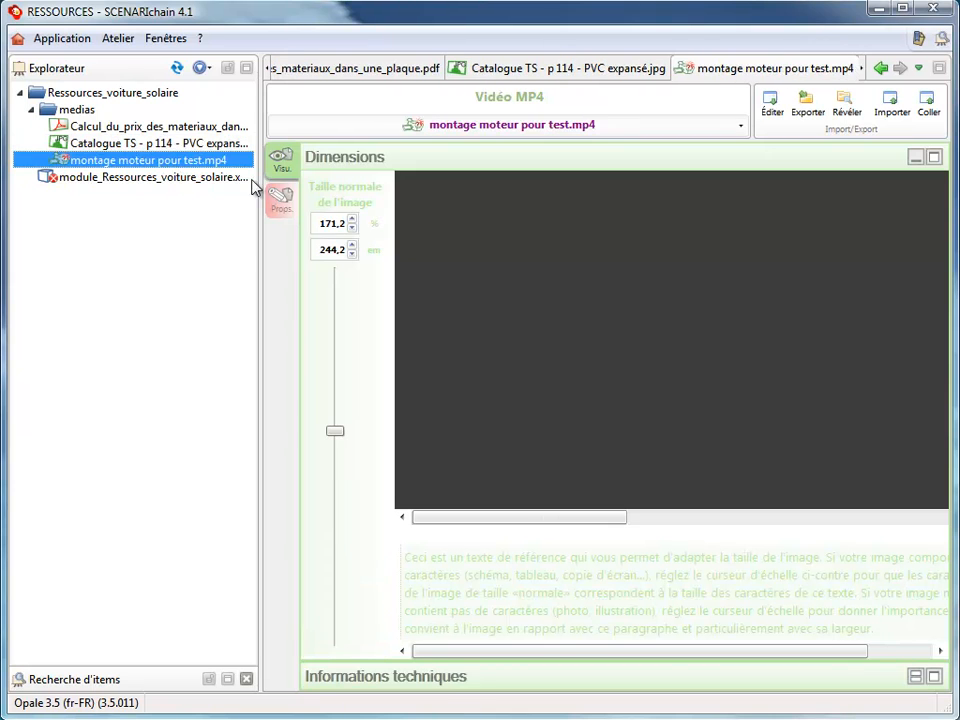
pyautogui.moveTo(322, 223); pyautogui.dragTo(371, 223)
pyautogui.write('100')
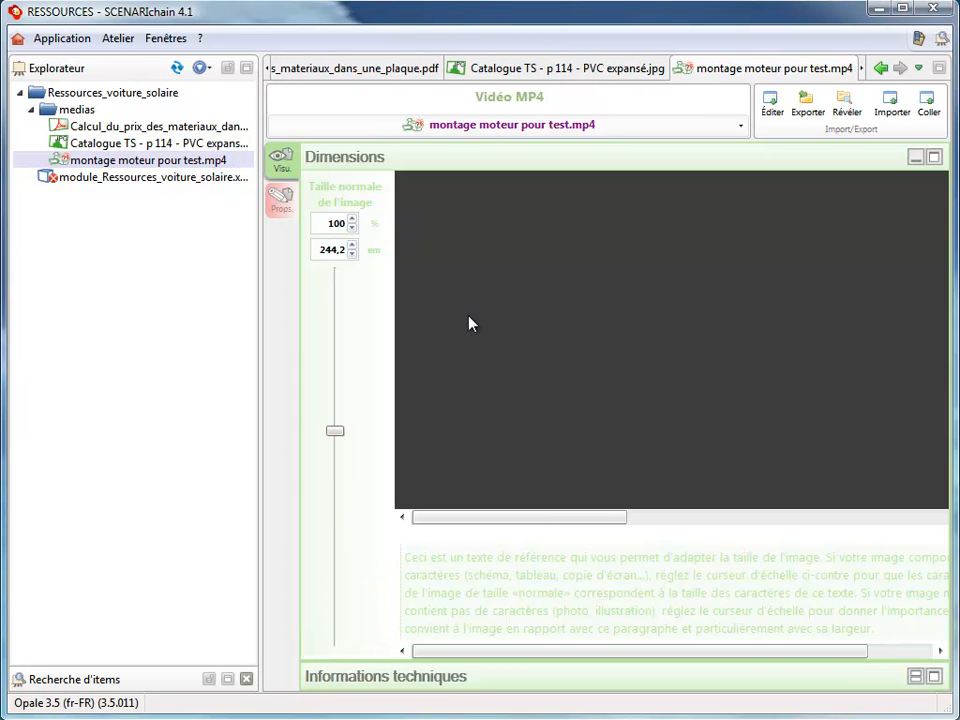
pyautogui.press('Tab')
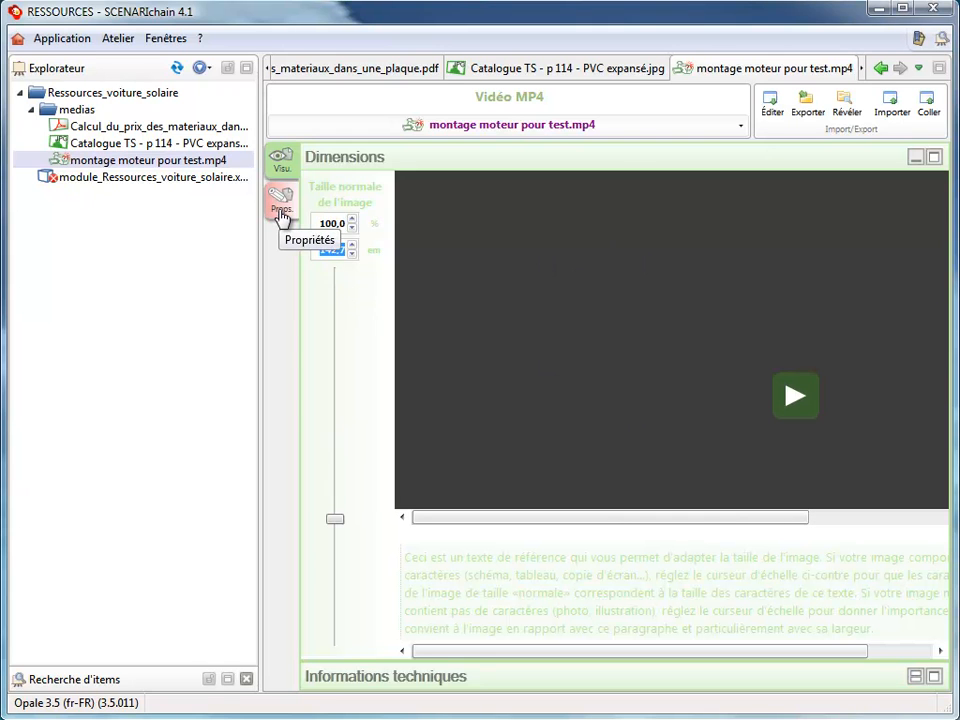
pyautogui.click(280, 212)
# - Create a space named grain inside Ressources_voiture_solaire
pyautogui.rightClick(113, 96)
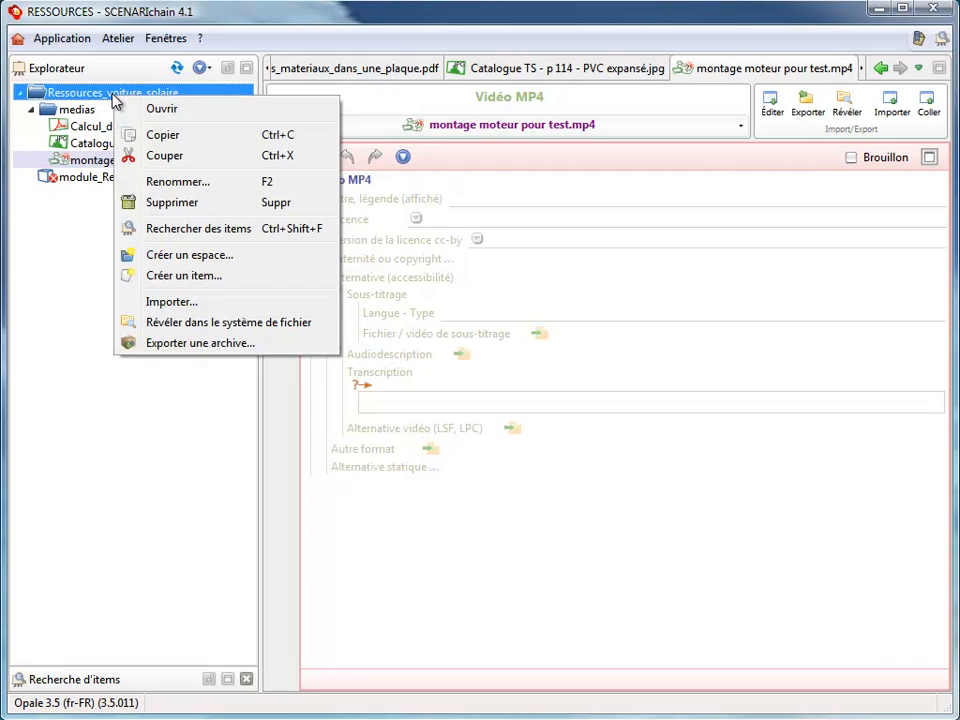
pyautogui.click(170, 258)
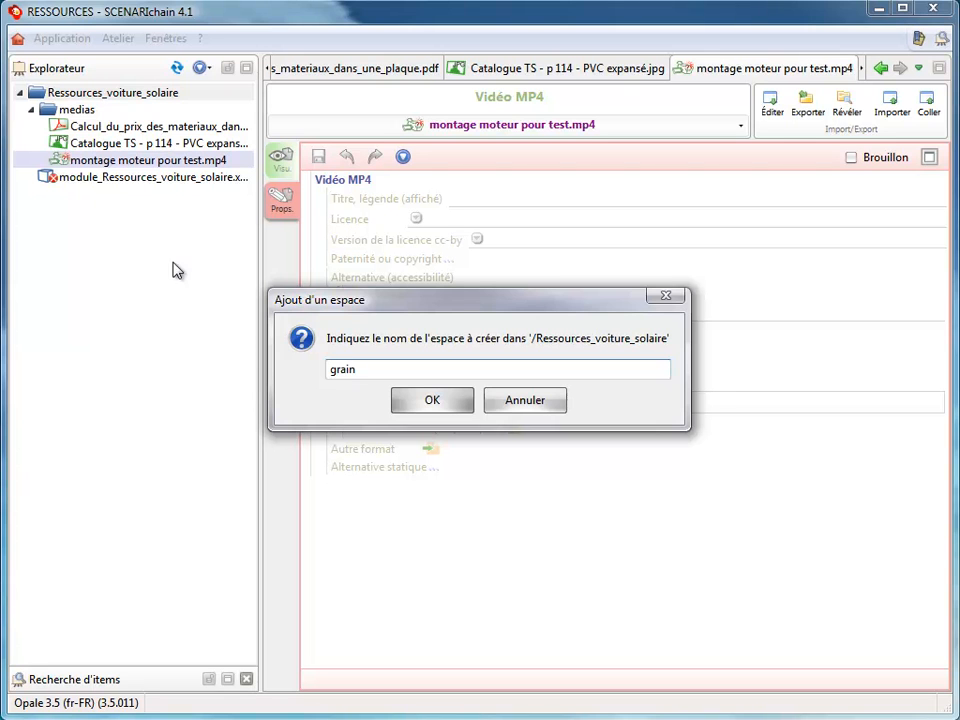
pyautogui.click(443, 406)
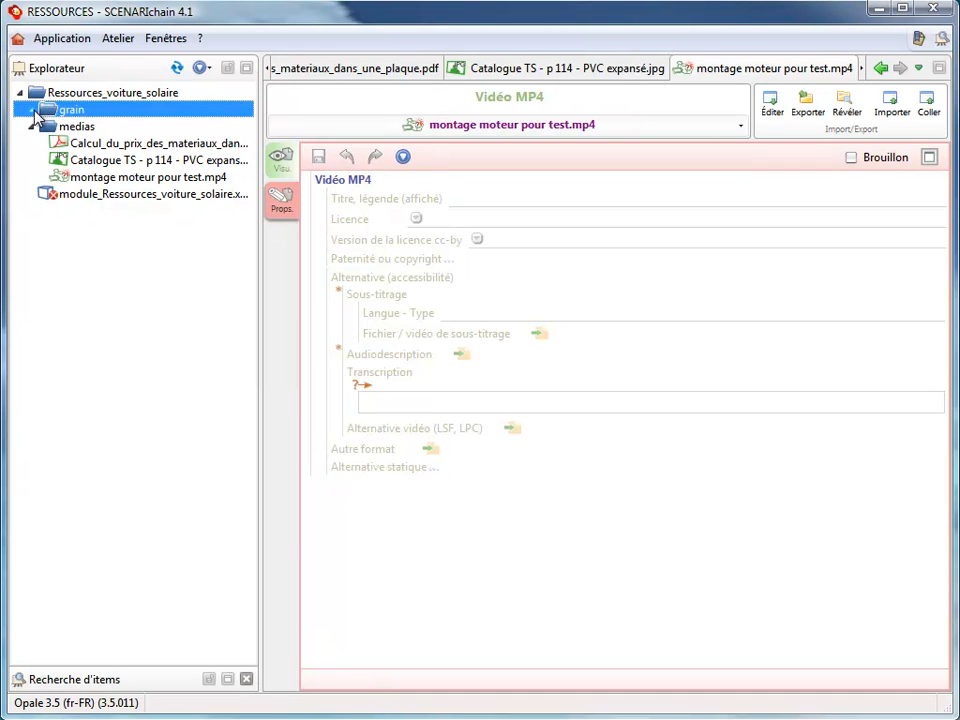
# - Create a Grain de contenu item named grain_calcul_prix in the grain space
pyautogui.rightClick(62, 116)
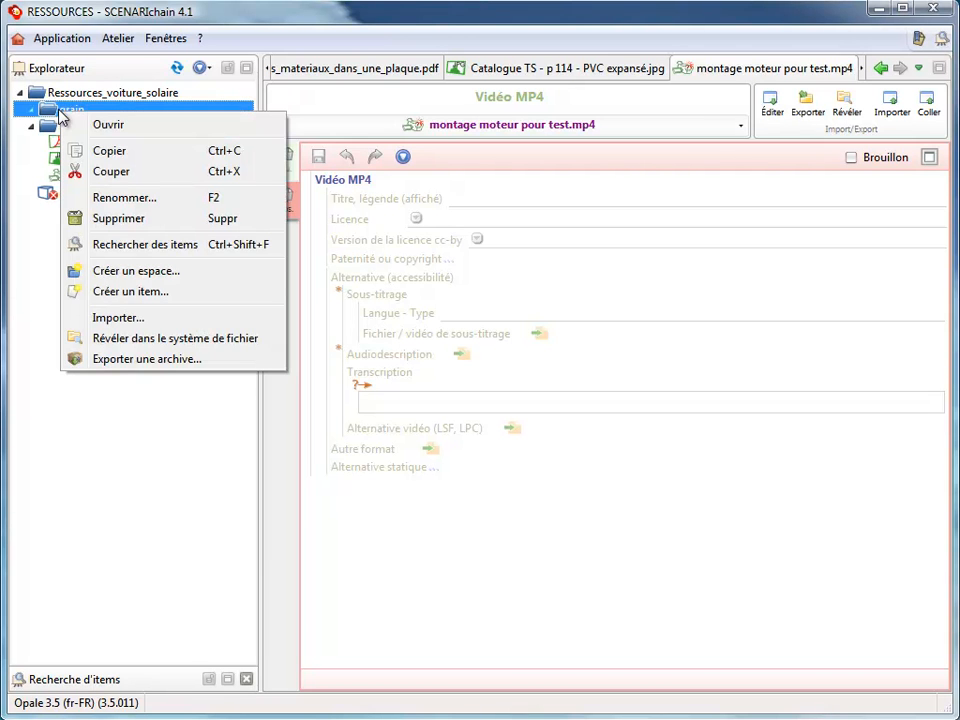
pyautogui.click(150, 292)
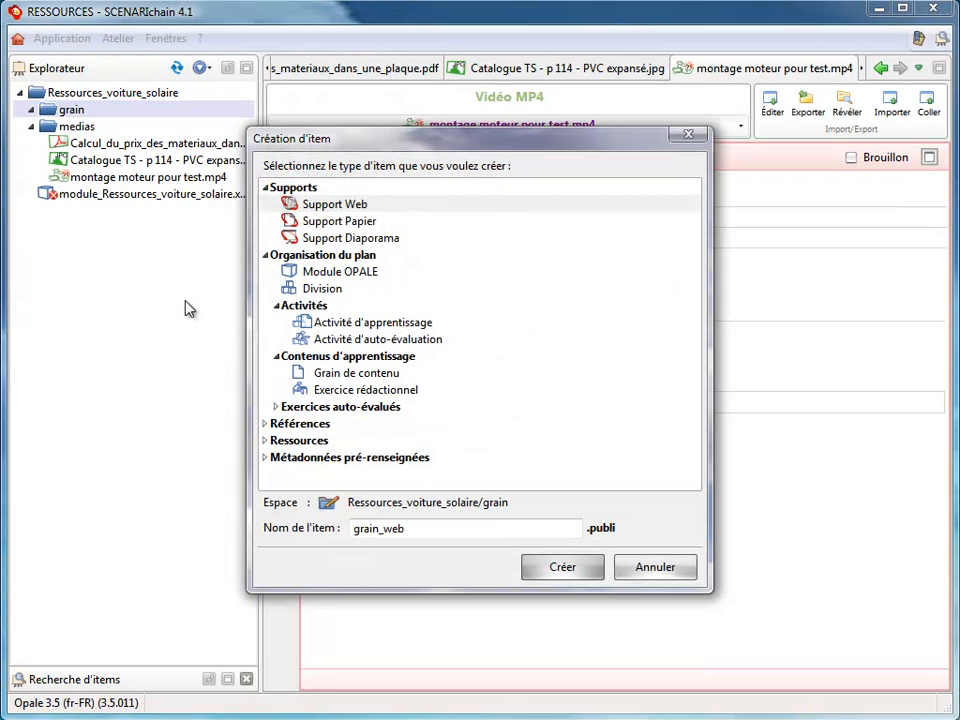
pyautogui.click(339, 376)
pyautogui.click(391, 530)
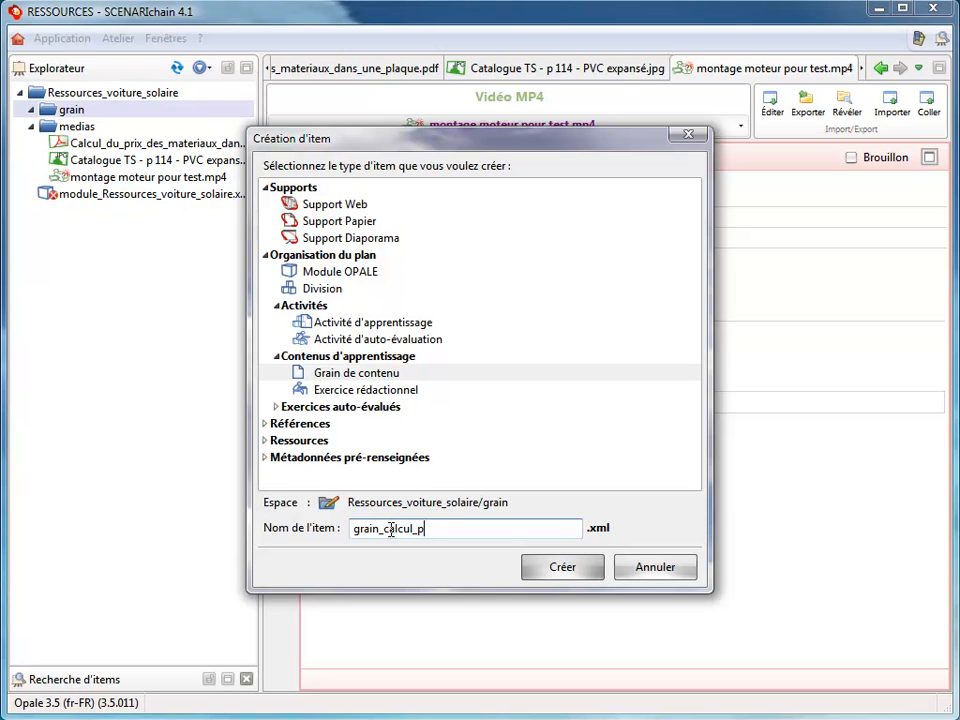
pyautogui.write('_calcul_prix')
pyautogui.click(561, 567)
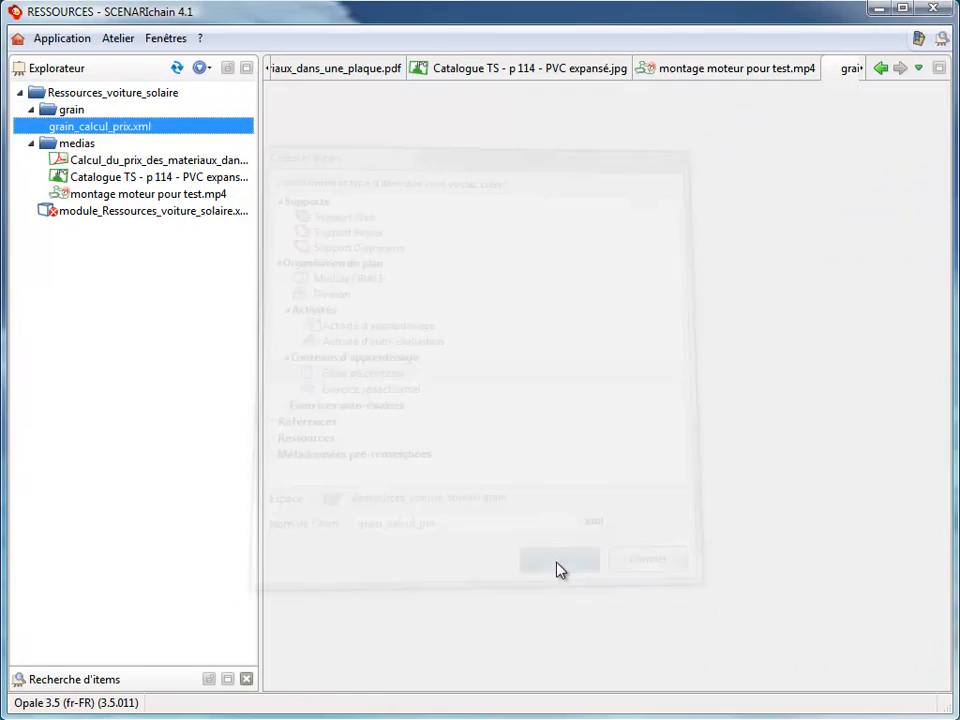
# - Title the grain "Ressources pour vous aider dans les calculs" and enter the information text "Comment calculer le prix d'un morceau de plaque de PVC ?"
pyautogui.click(424, 204)
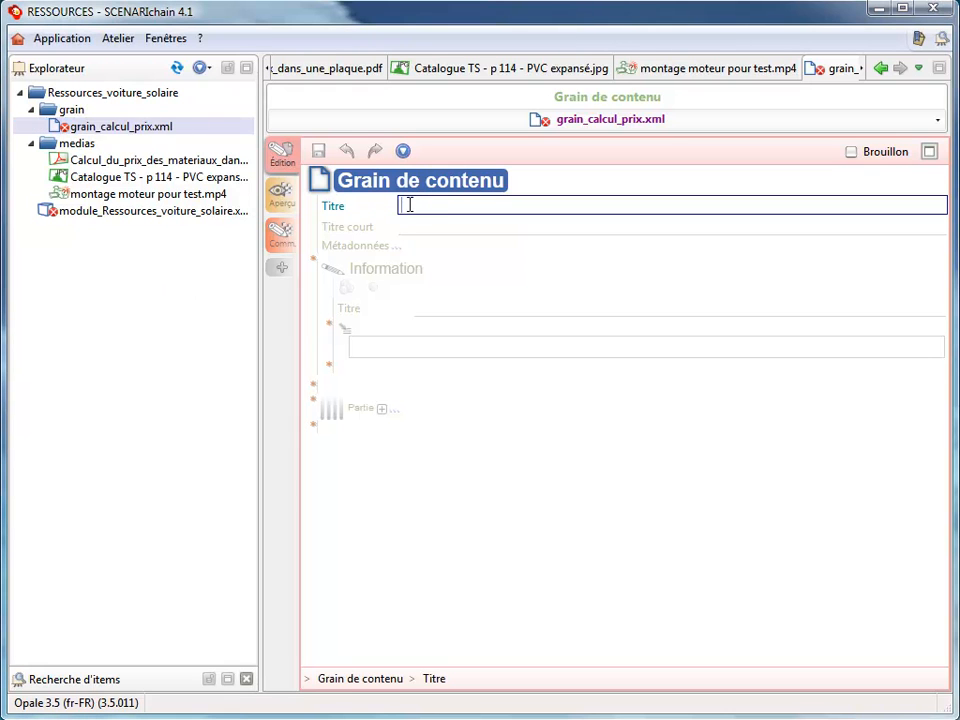
pyautogui.write('Ressources pour vous aider dans les calculs')
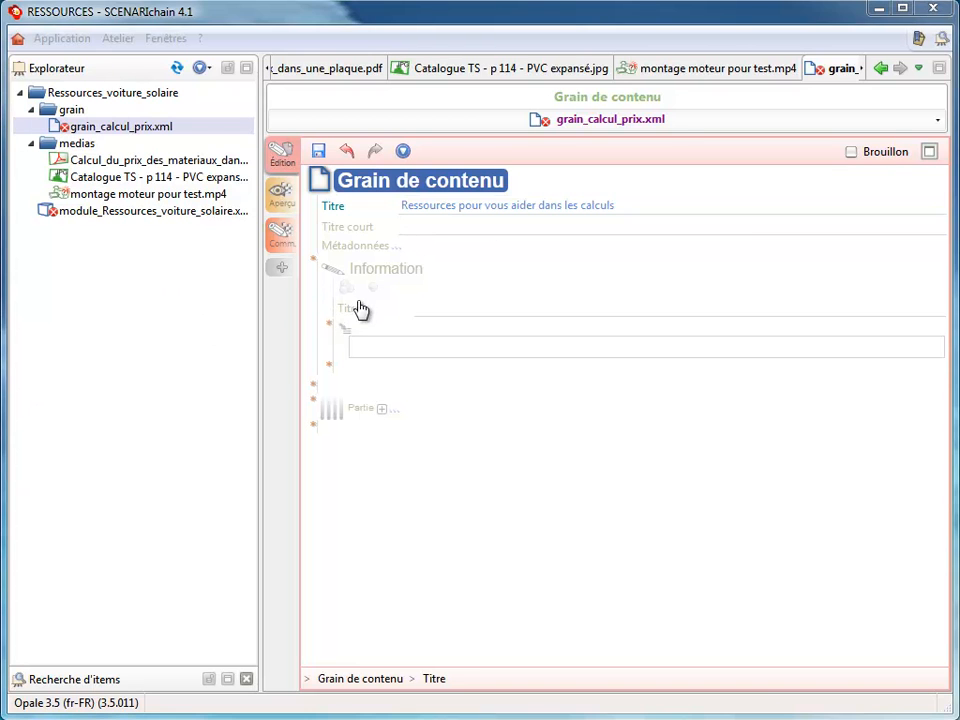
pyautogui.click(358, 345)
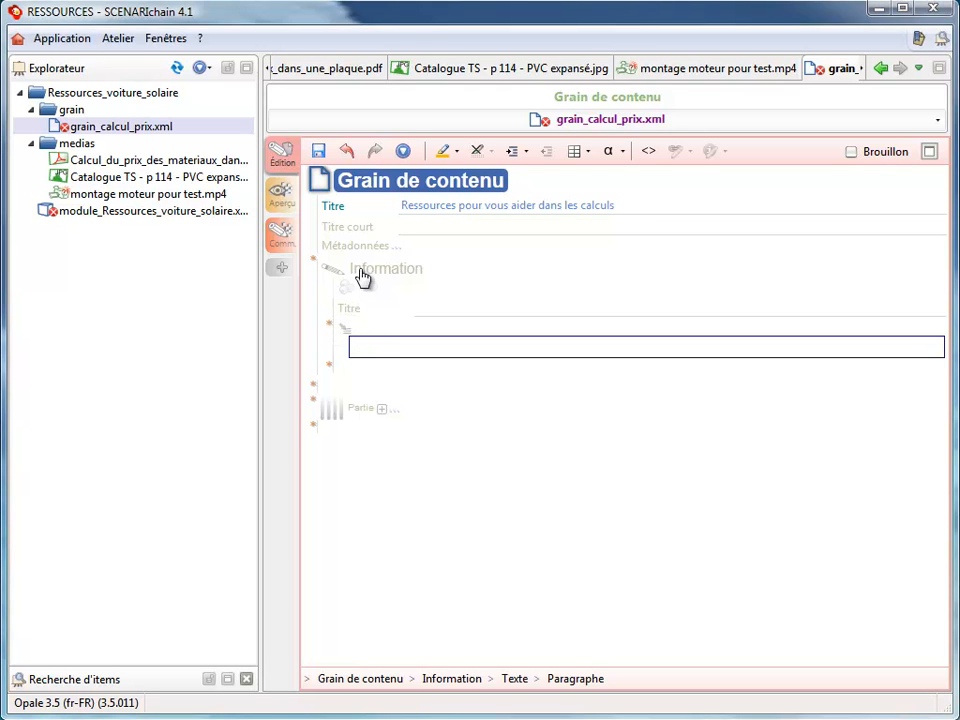
pyautogui.write("Comment calculer le prix d'un morceau de plaque de PVC ?")
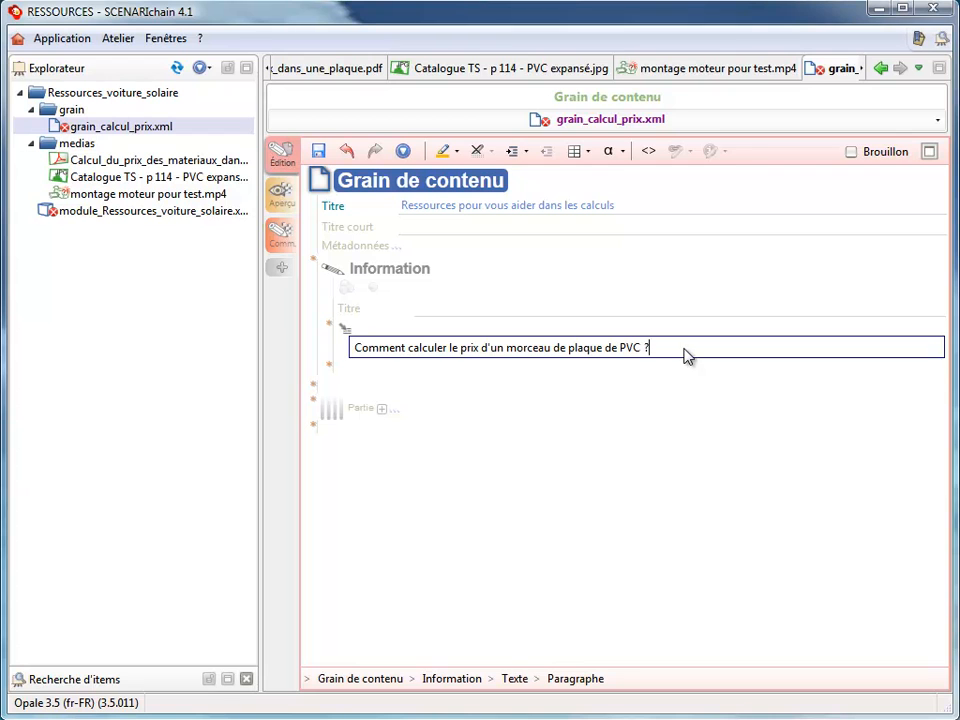
# - Add a Fichier en téléchargement element below the text and link it to Calcul_du_prix_des_materiaux_dans_une_plaque.pdf from medias
pyautogui.click(331, 369)
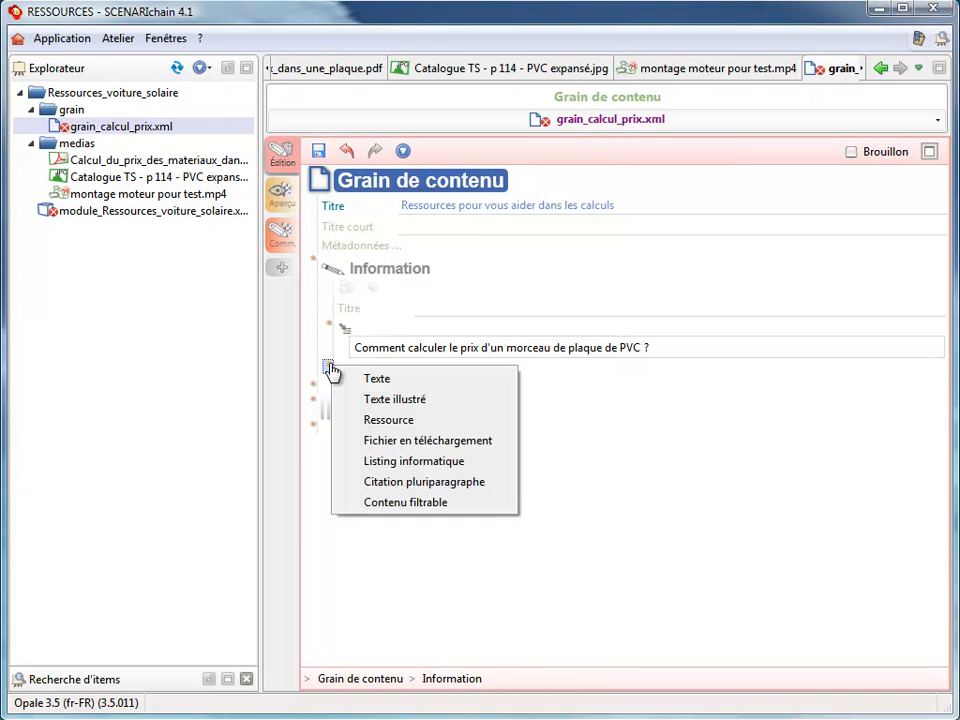
pyautogui.click(390, 441)
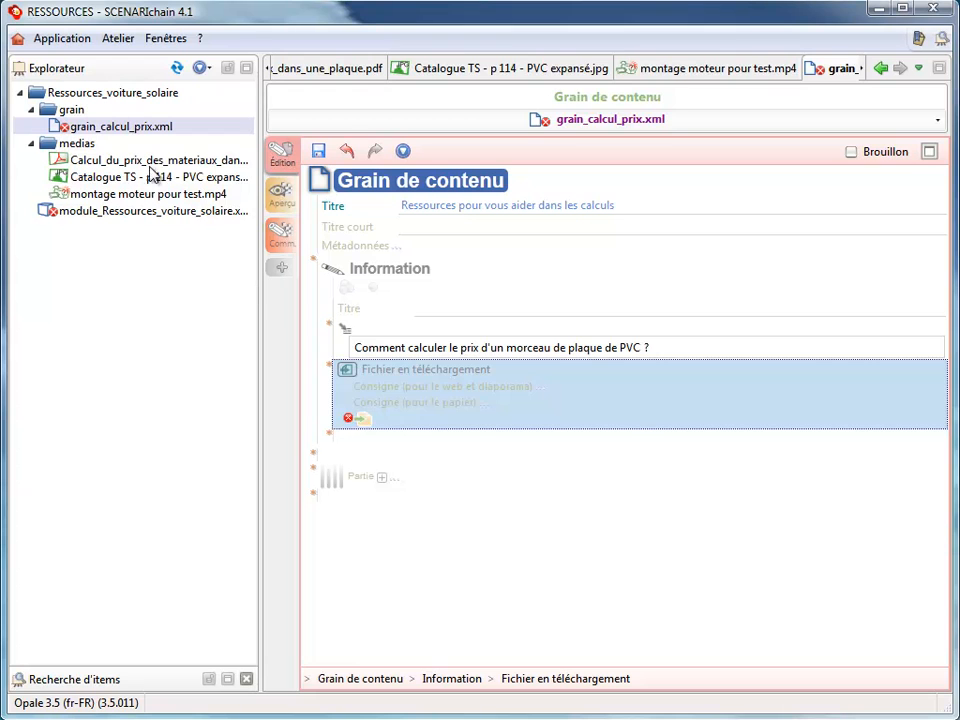
pyautogui.click(78, 161)
pyautogui.moveTo(78, 163); pyautogui.dragTo(369, 433)
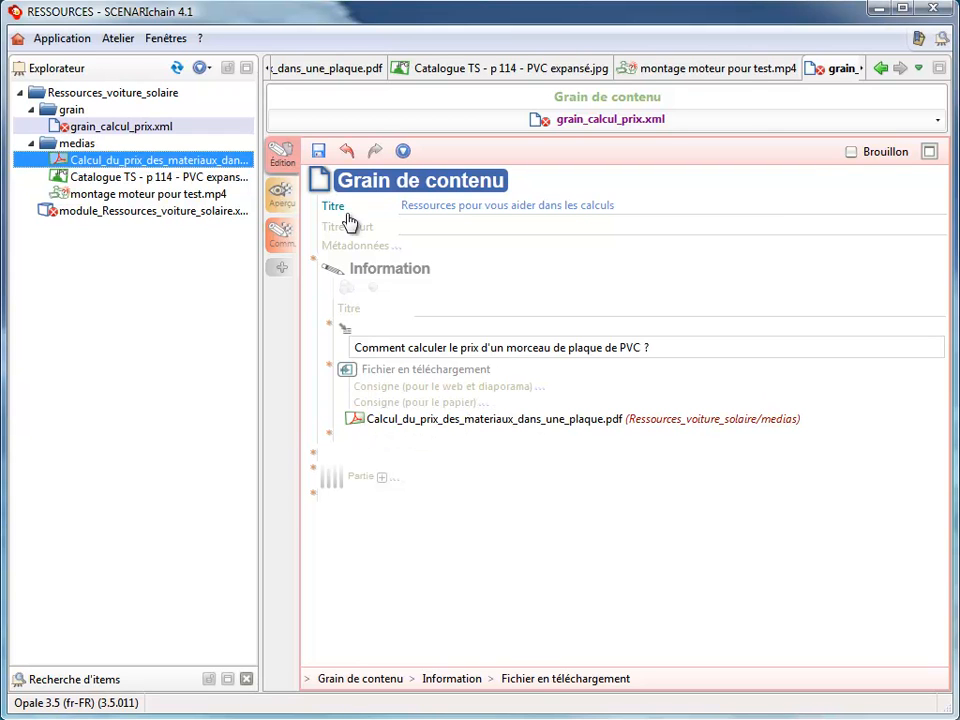
# - Save the price calculation grain and preview its web version, then return to editing
pyautogui.click(318, 151)
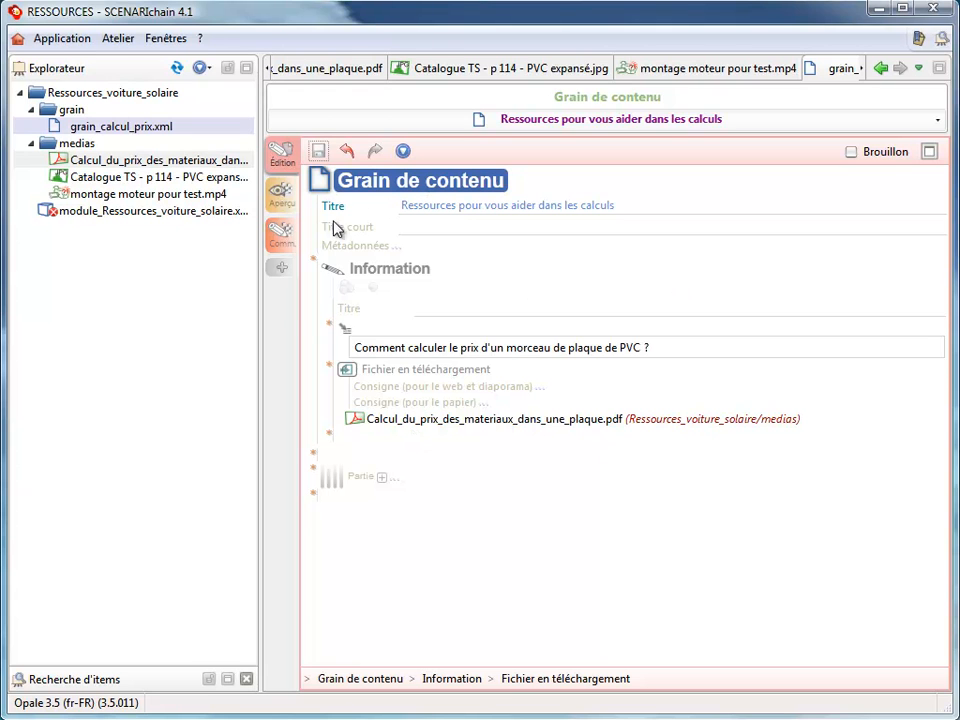
pyautogui.click(286, 205)
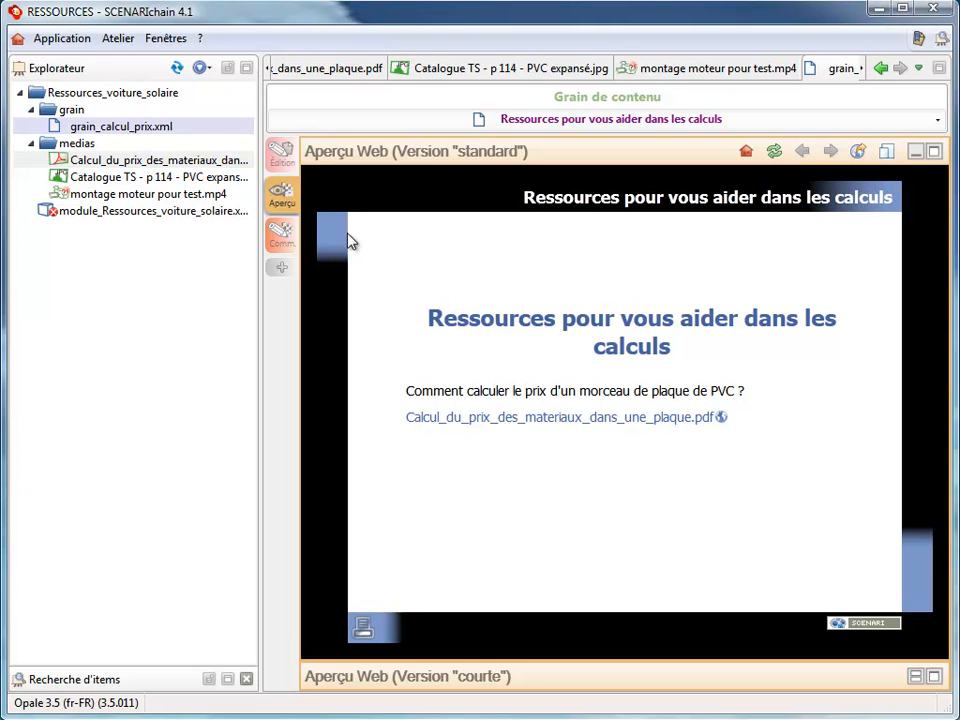
pyautogui.click(283, 165)
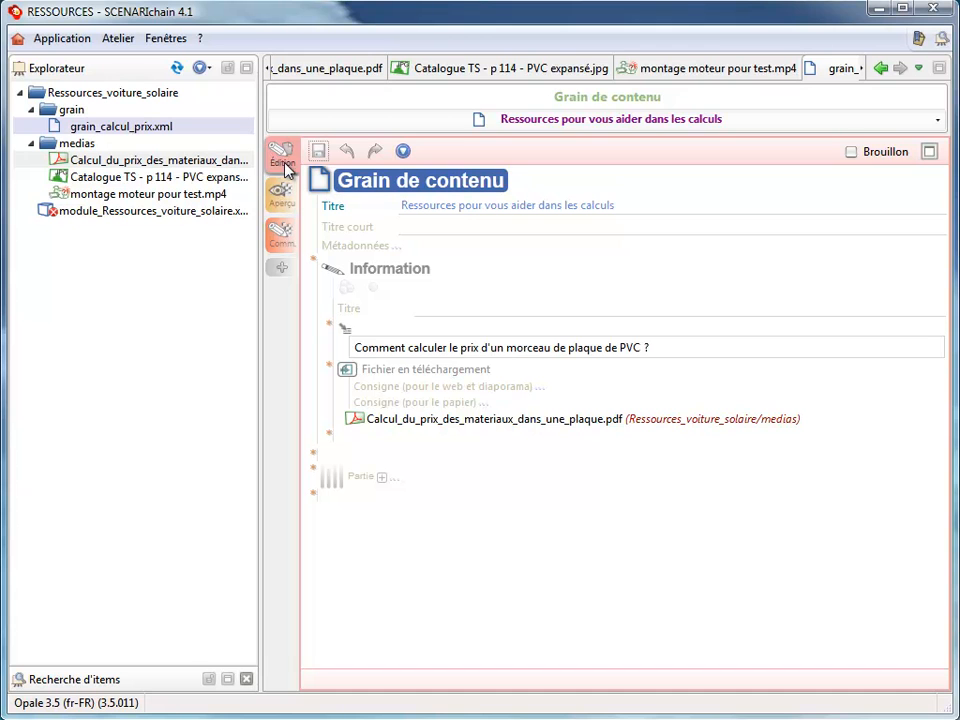
# - Create a second Grain de contenu item named grain_catalogue_1 in the grain space
pyautogui.rightClick(76, 112)
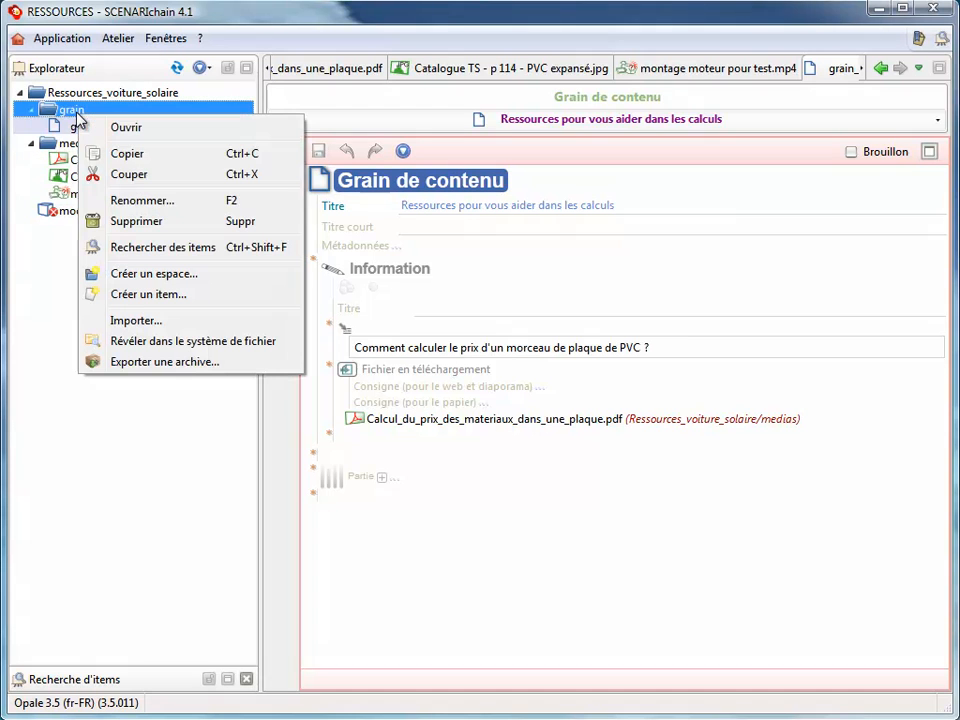
pyautogui.click(160, 296)
pyautogui.click(296, 375)
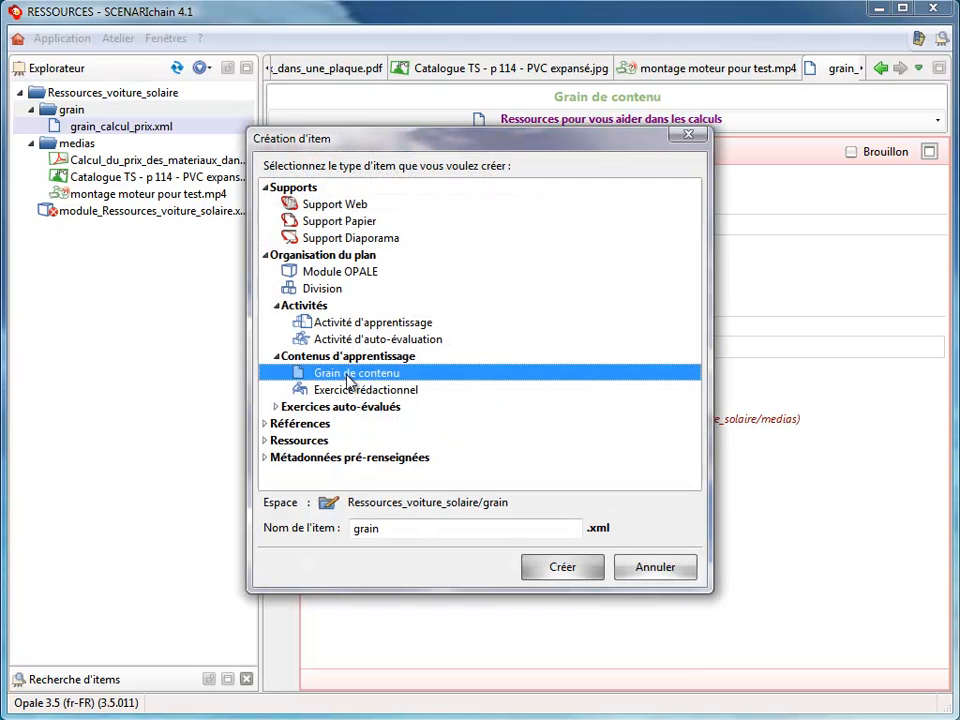
pyautogui.click(421, 538)
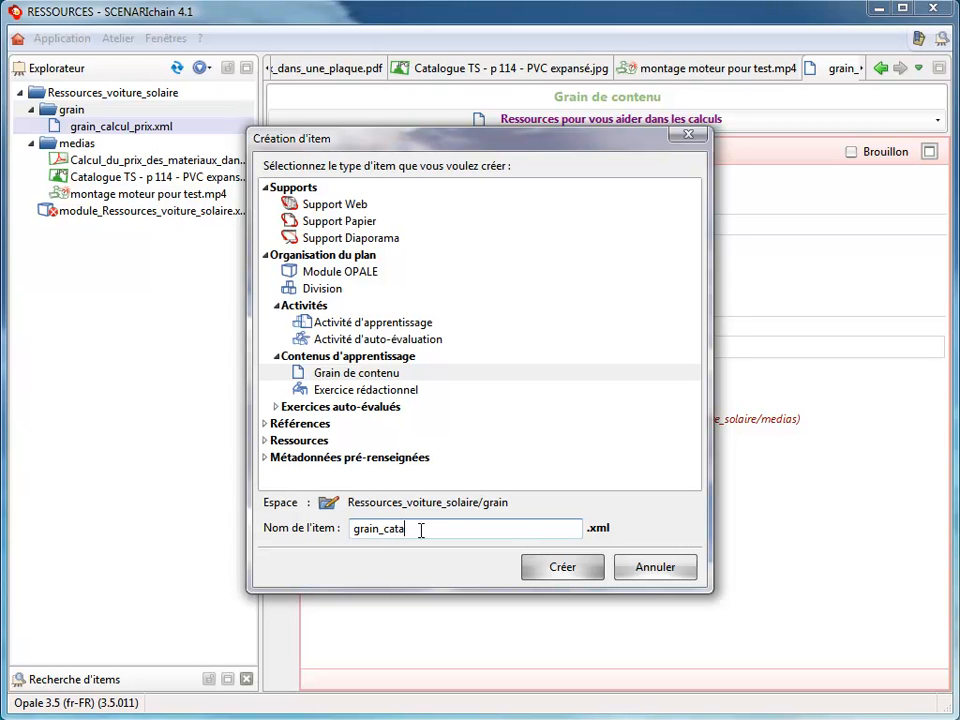
pyautogui.write('catalogue_1')
pyautogui.click(559, 570)
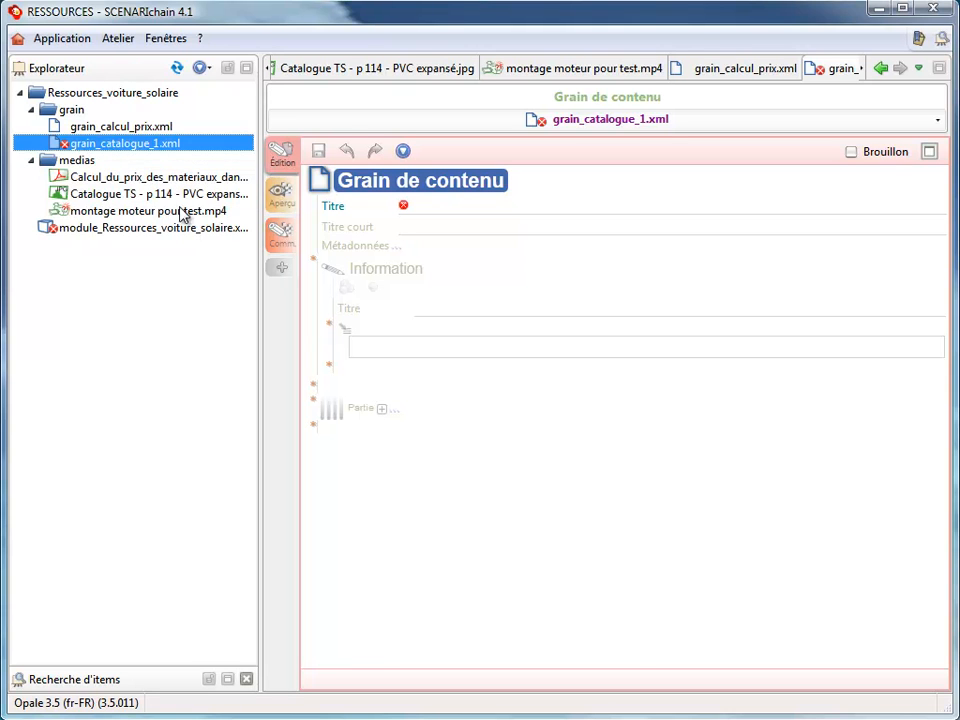
# - Title the catalogue grain "Prix des plaques PVC"
pyautogui.click(433, 206)
pyautogui.write('Prix des plaques PV')
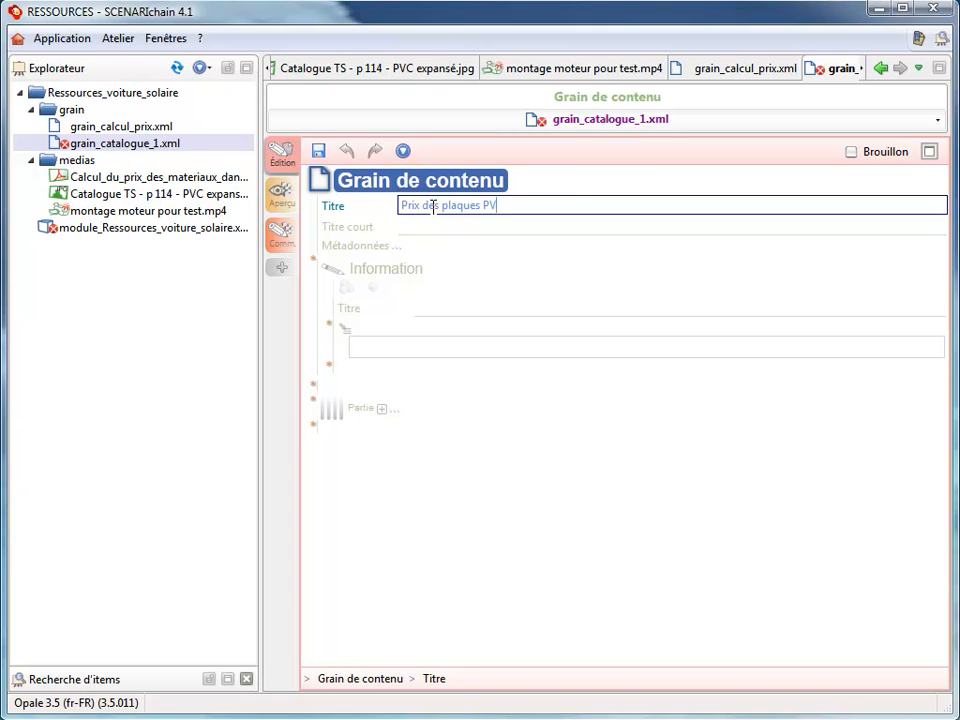
pyautogui.write('C')
# - Add a Ressource element to the Information block and link it to Catalogue TS - p 114 - PVC expansé.jpg from medias
pyautogui.click(329, 370)
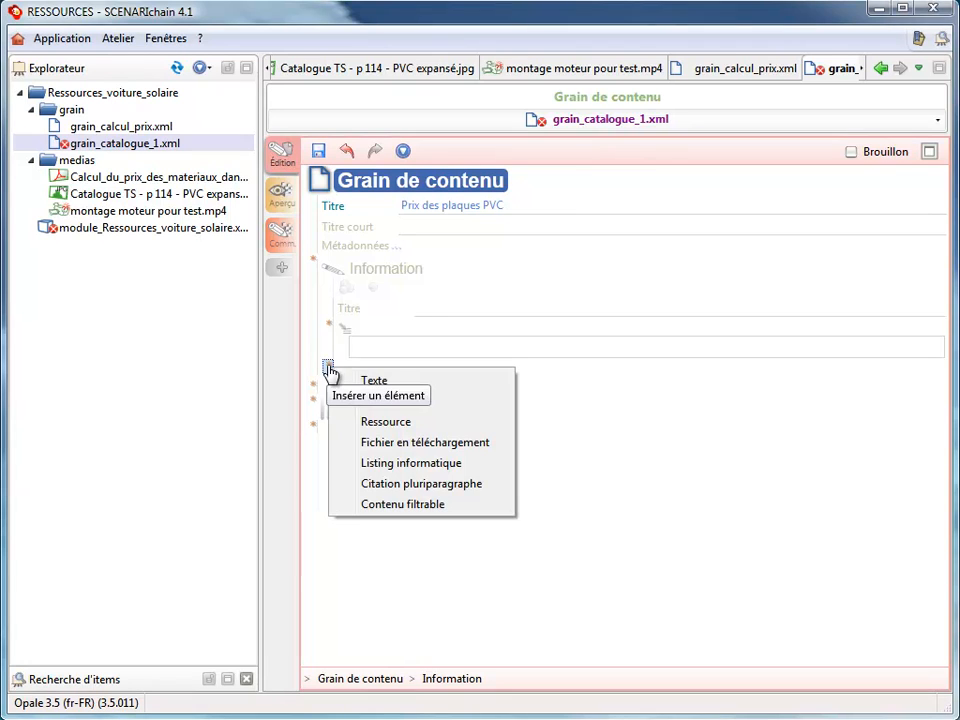
pyautogui.click(388, 424)
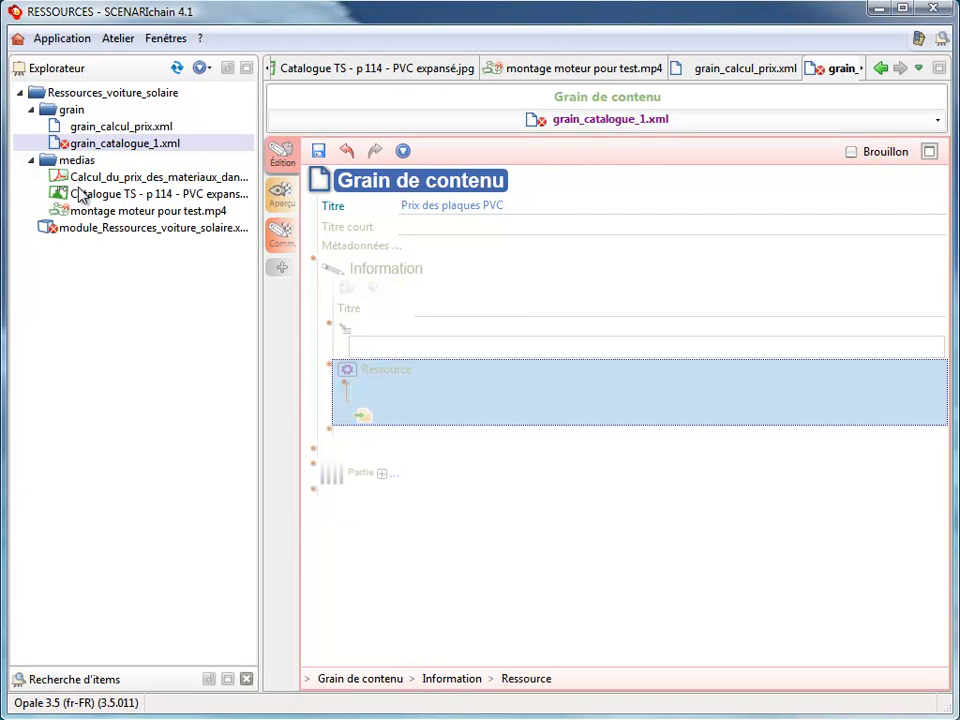
pyautogui.click(80, 184)
pyautogui.moveTo(78, 194); pyautogui.dragTo(356, 428)
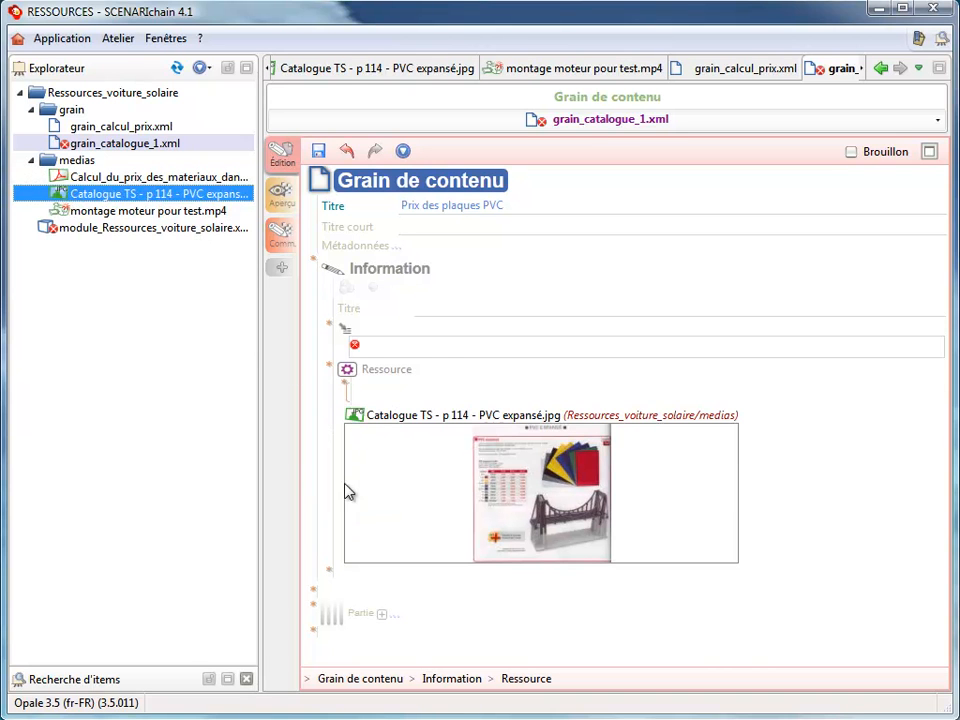
# - Delete the empty text element above the catalogue image resource
pyautogui.click(338, 332)
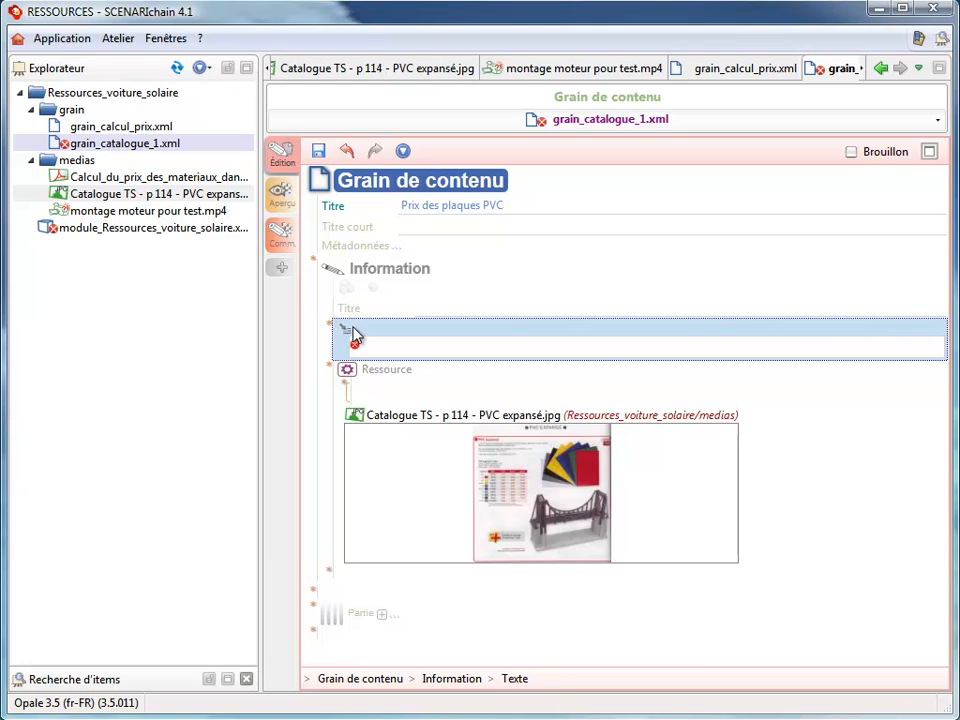
pyautogui.click(330, 324)
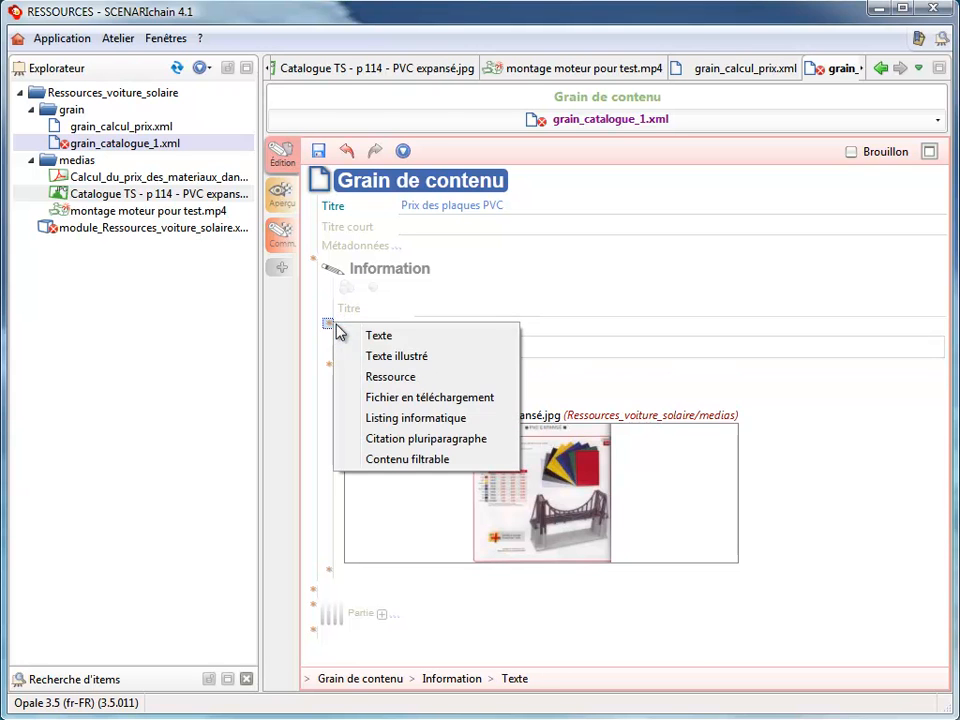
pyautogui.click(573, 340)
pyautogui.rightClick(343, 332)
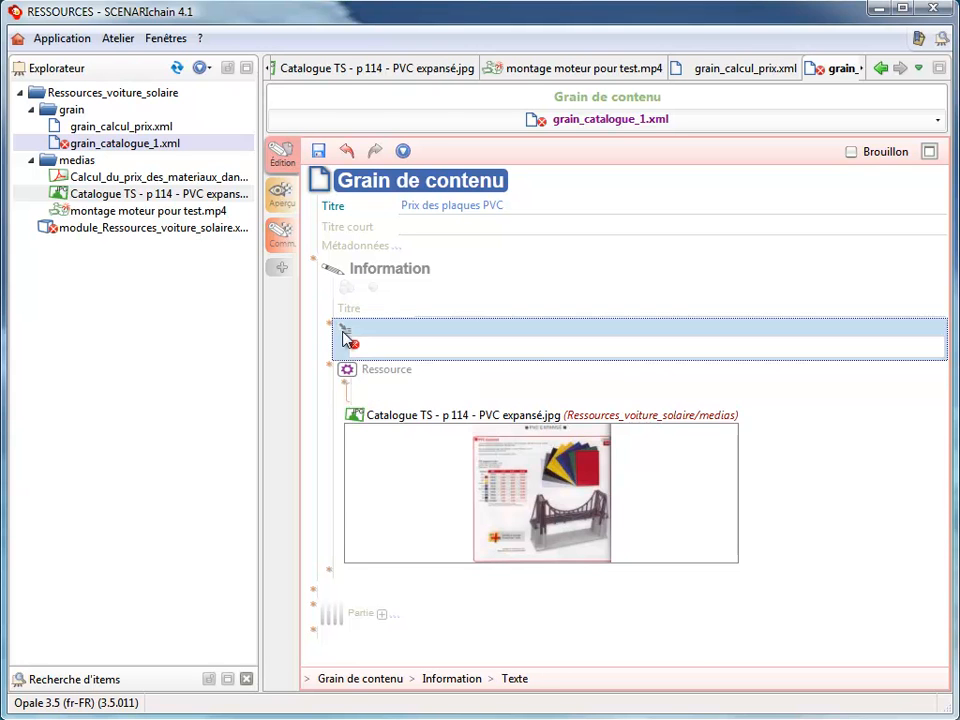
pyautogui.click(408, 482)
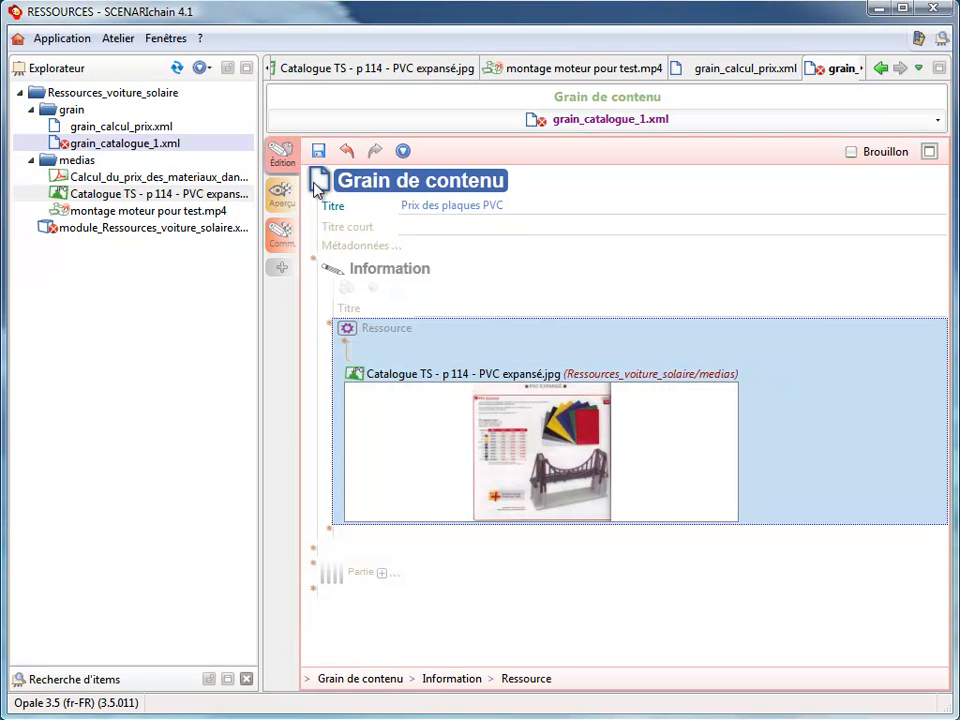
# - Save the catalogue grain and check its web preview with the PVC price page, returning to editing
pyautogui.click(289, 200)
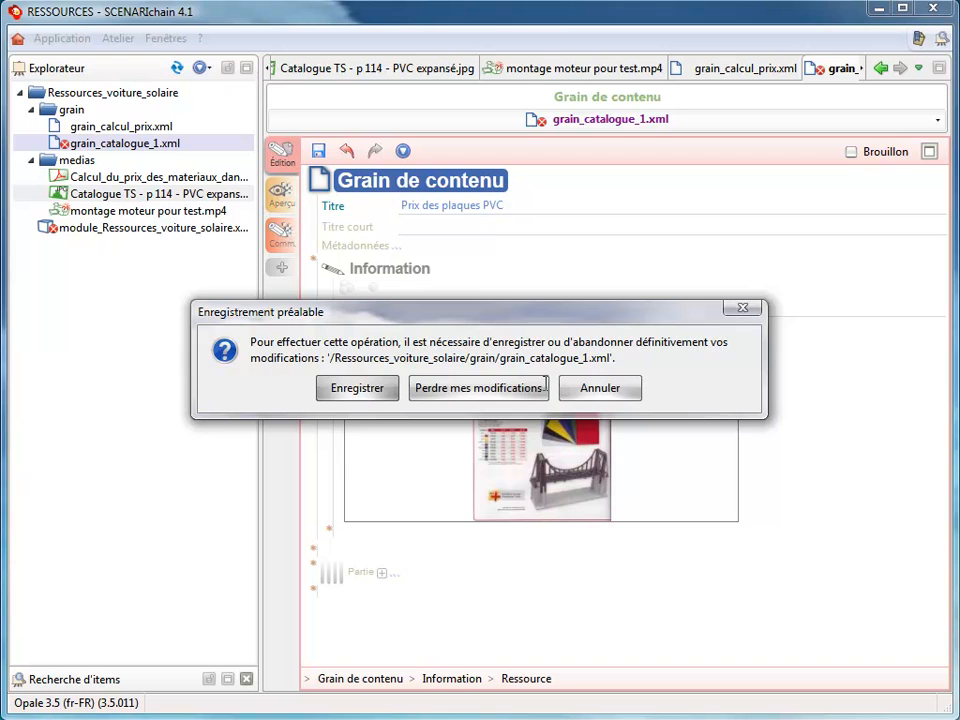
pyautogui.click(360, 392)
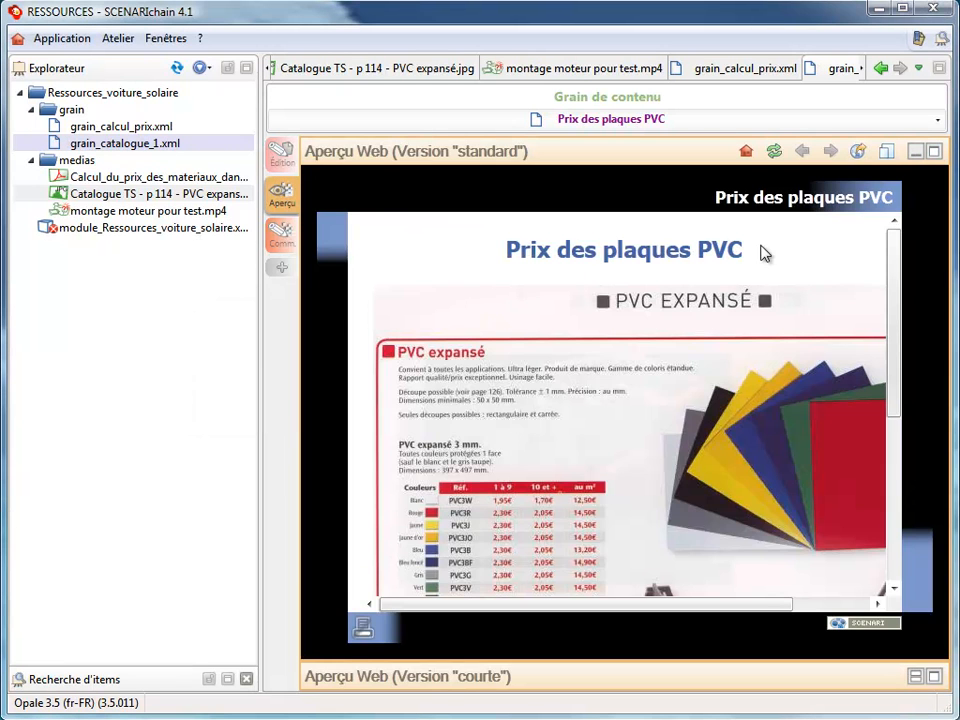
pyautogui.scroll(-2, 645, 402)
pyautogui.scroll(-4, 645, 402)
pyautogui.scroll(4, 645, 402)
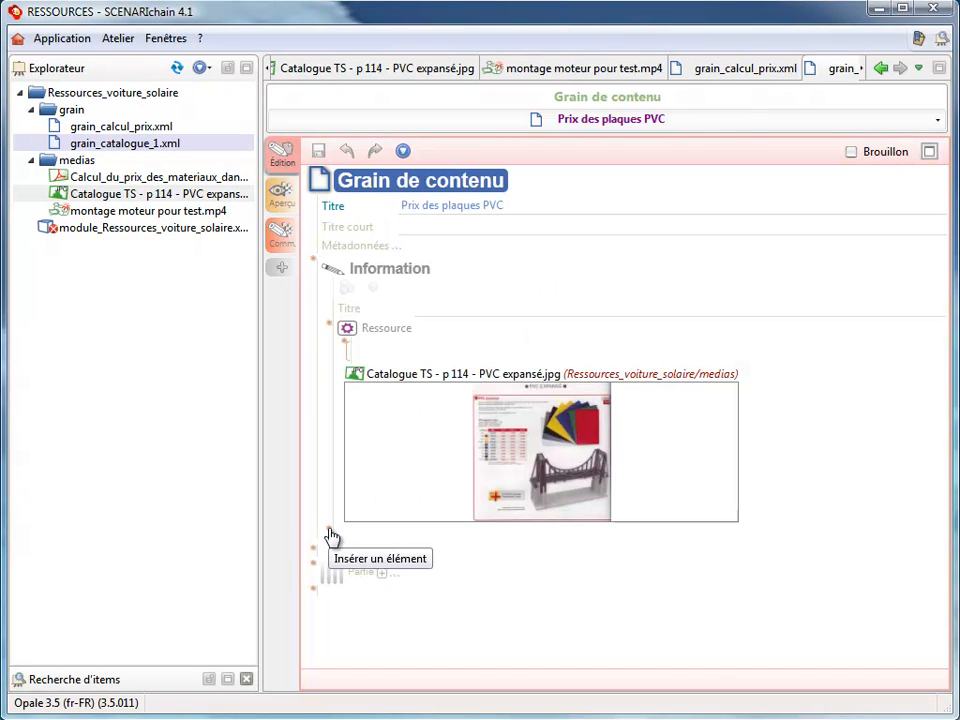
pyautogui.click(330, 534)
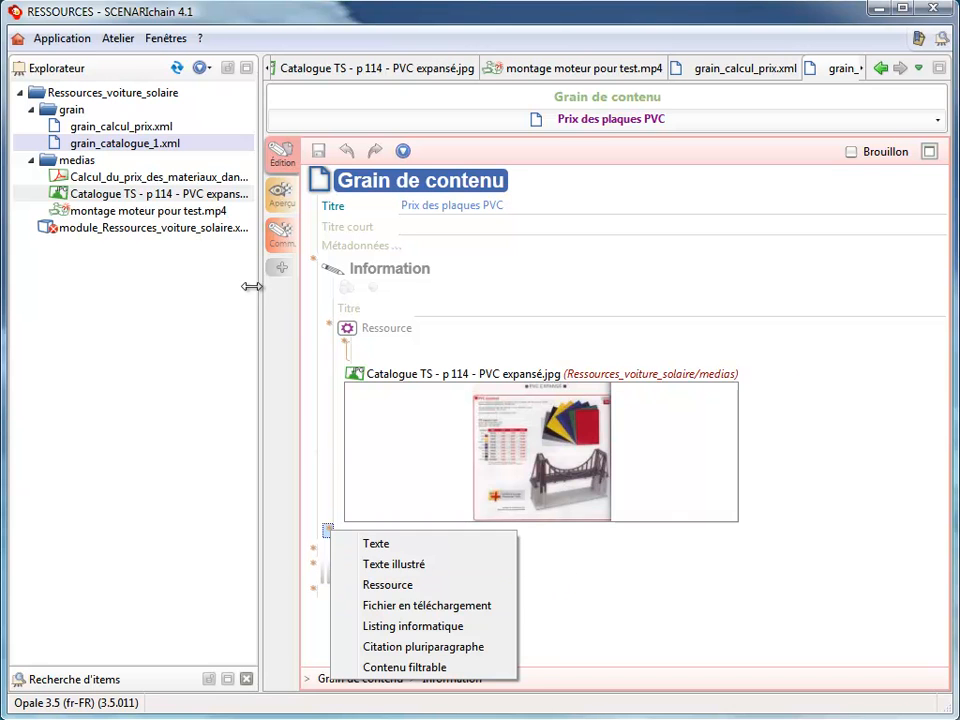
# - Create a third Grain de contenu item named grain_video_montage in the grain space
pyautogui.click(74, 122)
pyautogui.click(80, 111)
pyautogui.rightClick(80, 113)
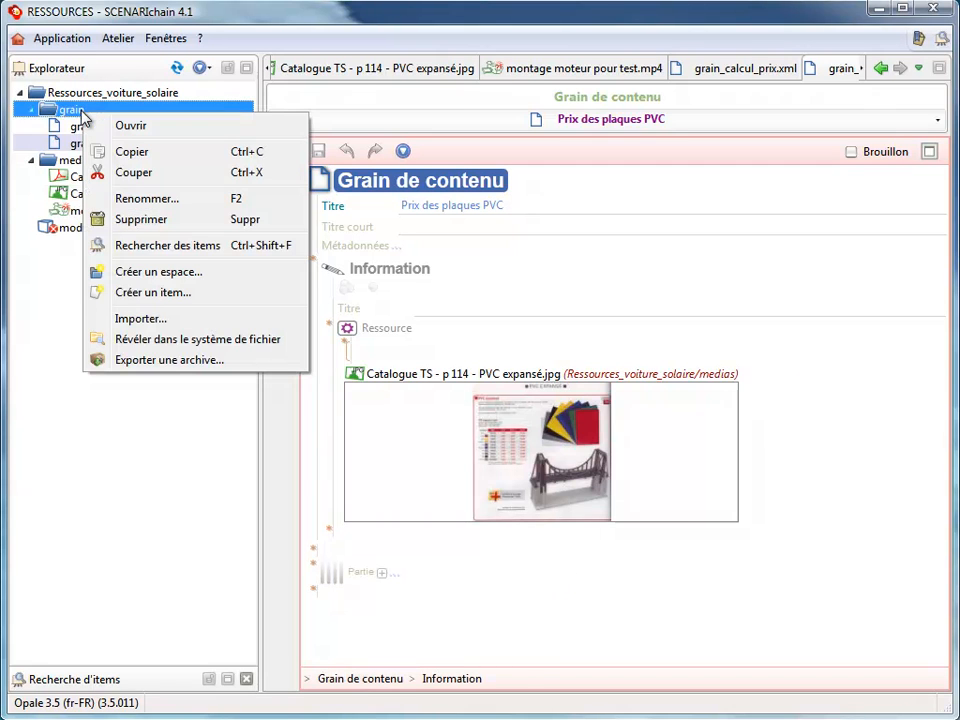
pyautogui.click(140, 291)
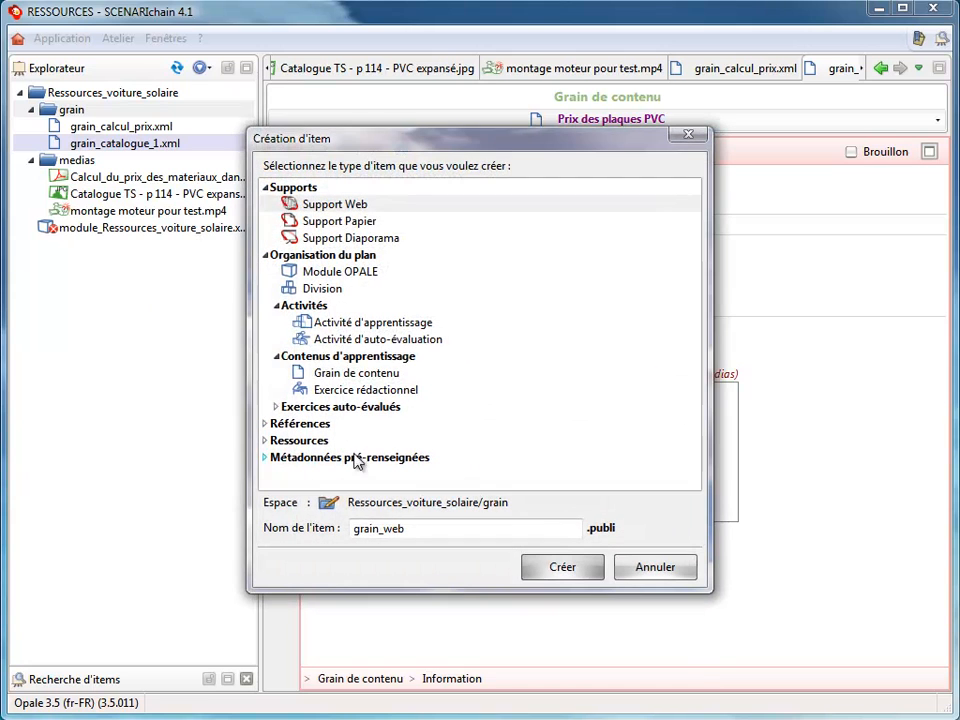
pyautogui.click(350, 372)
pyautogui.click(394, 528)
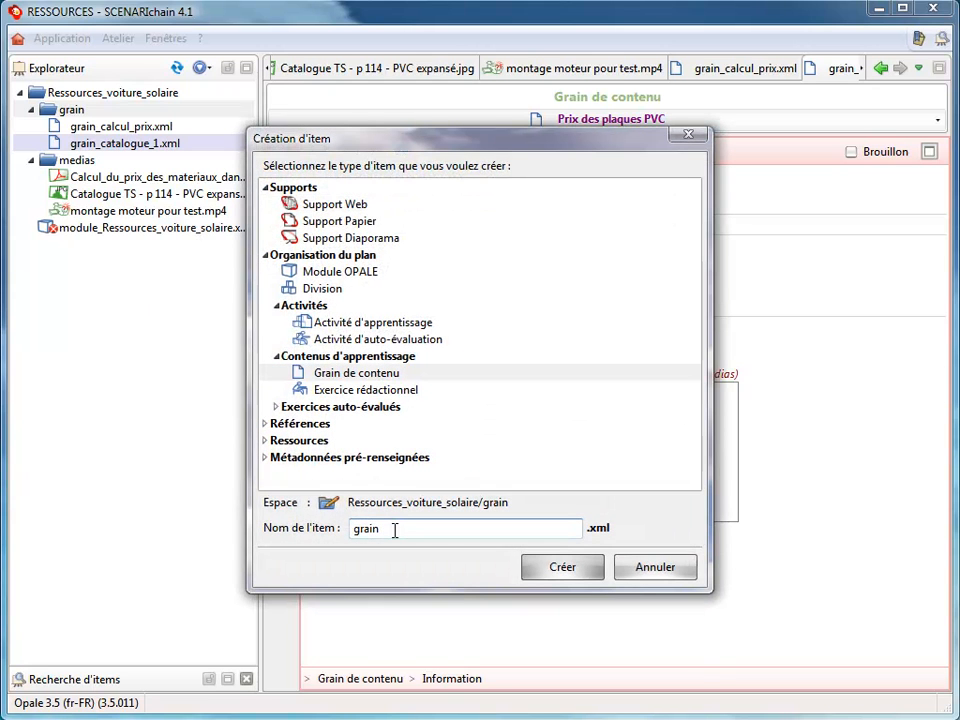
pyautogui.write('_video')
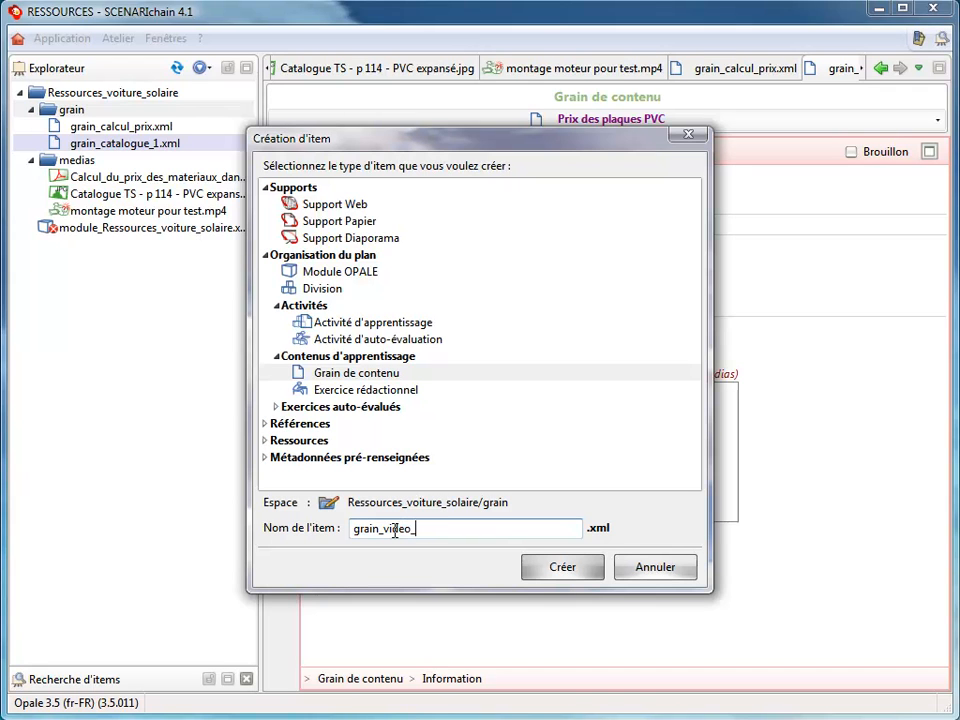
pyautogui.write('_montage')
pyautogui.click(543, 577)
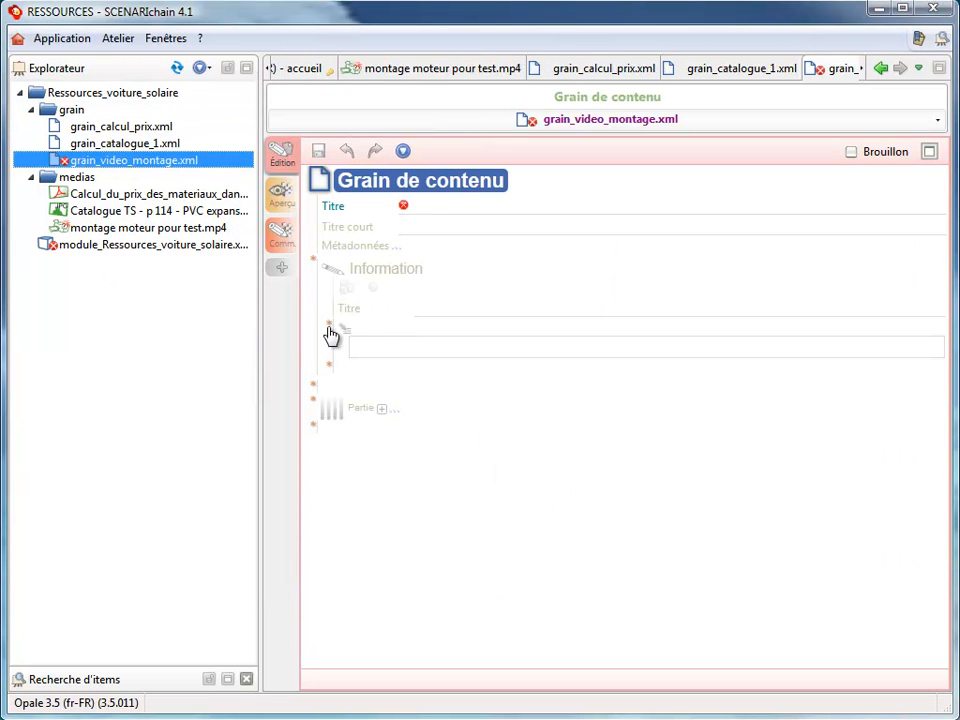
# - Title the video grain "Explication montage moteur" and add a Ressource to its Information block linked to montage moteur pour test.mp4
pyautogui.click(416, 205)
pyautogui.write('Explication montage moteur')
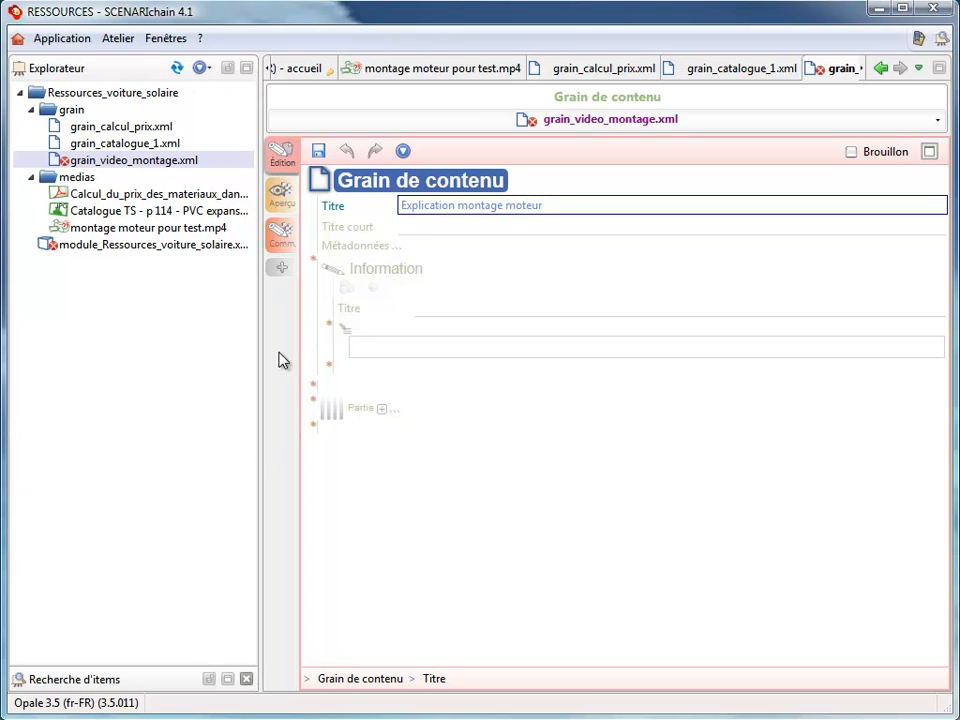
pyautogui.click(328, 367)
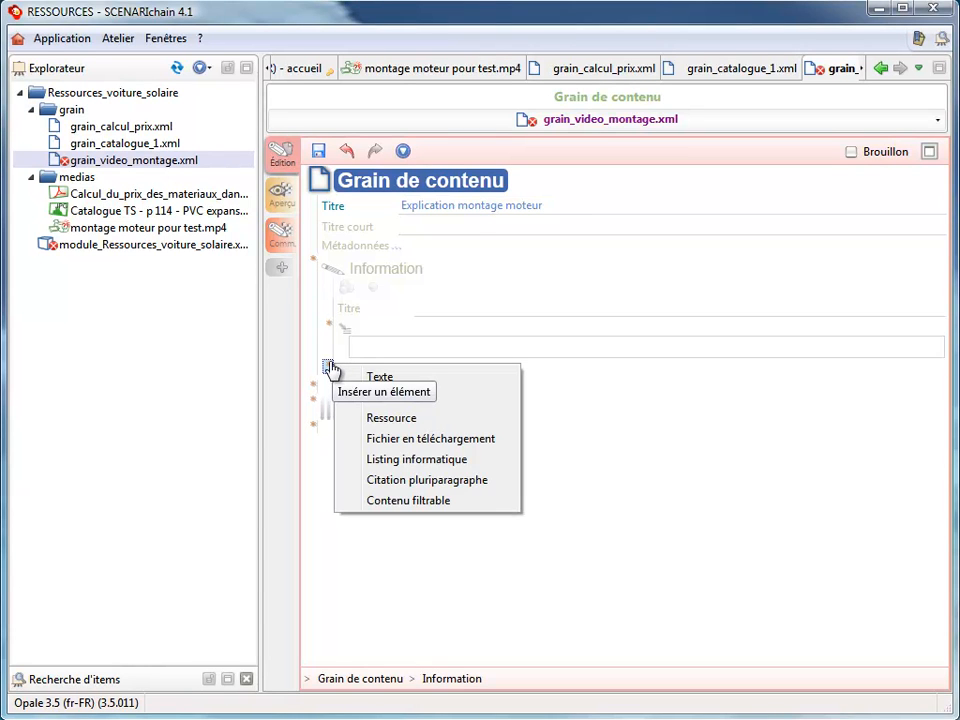
pyautogui.click(380, 420)
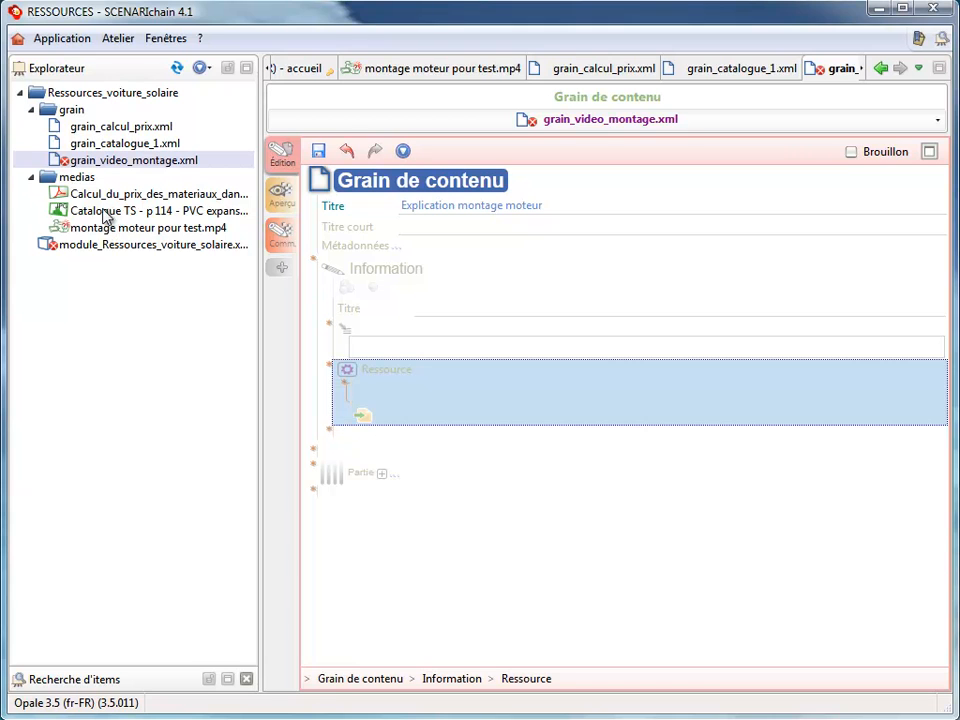
pyautogui.moveTo(43, 227); pyautogui.dragTo(373, 433)
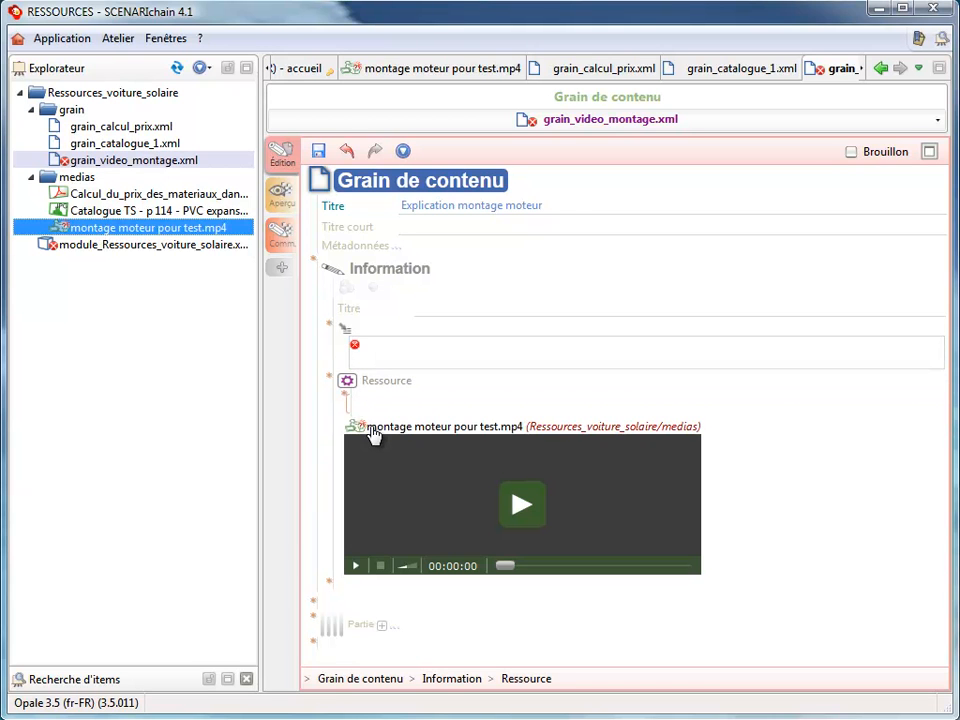
# - Delete the empty text element above the video resource
pyautogui.click(345, 328)
pyautogui.rightClick(345, 328)
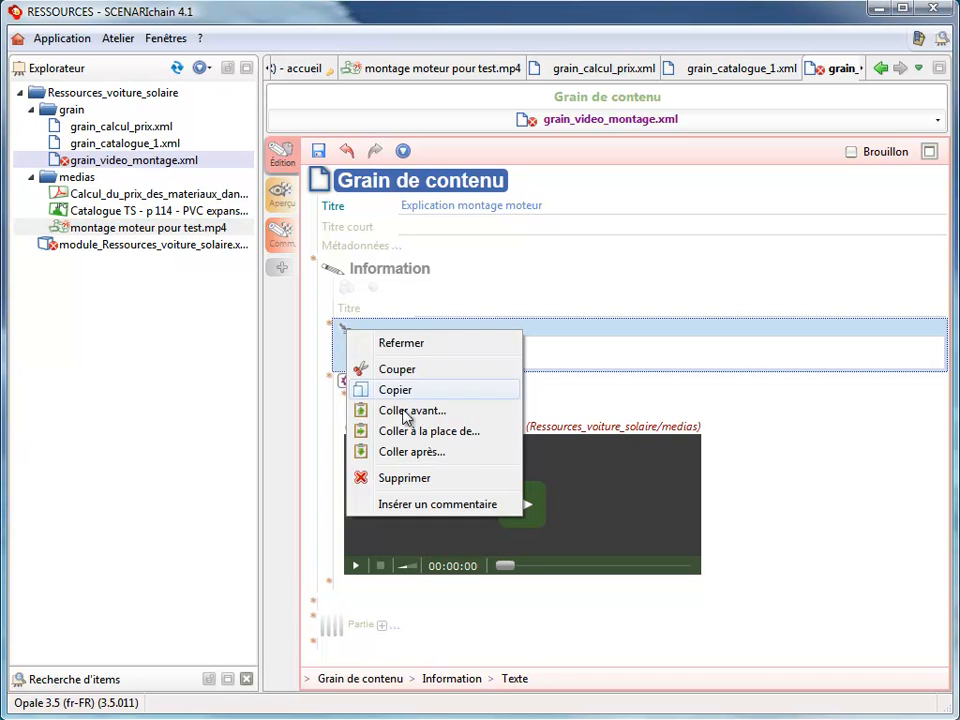
pyautogui.click(404, 478)
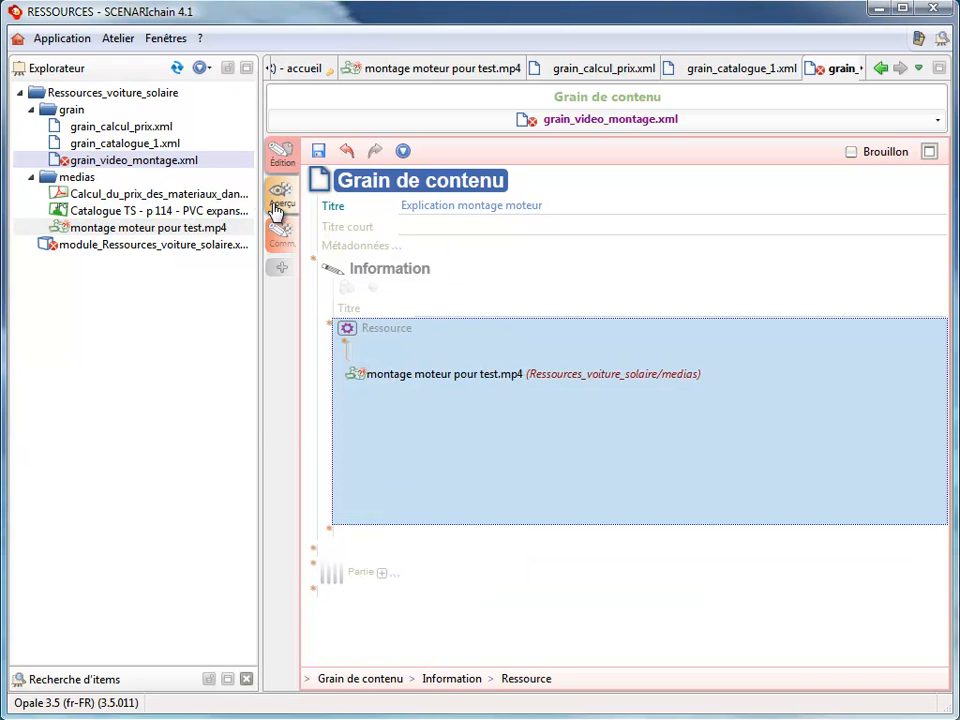
# - Save the video grain and check its web preview, returning to editing
pyautogui.click(274, 208)
pyautogui.click(376, 395)
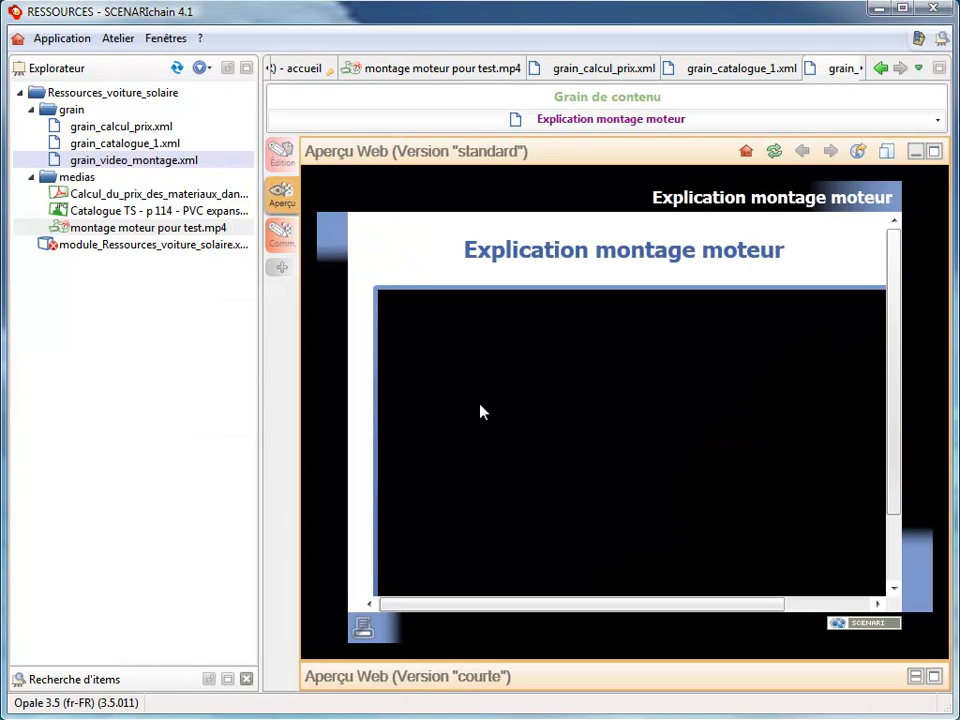
pyautogui.click(280, 158)
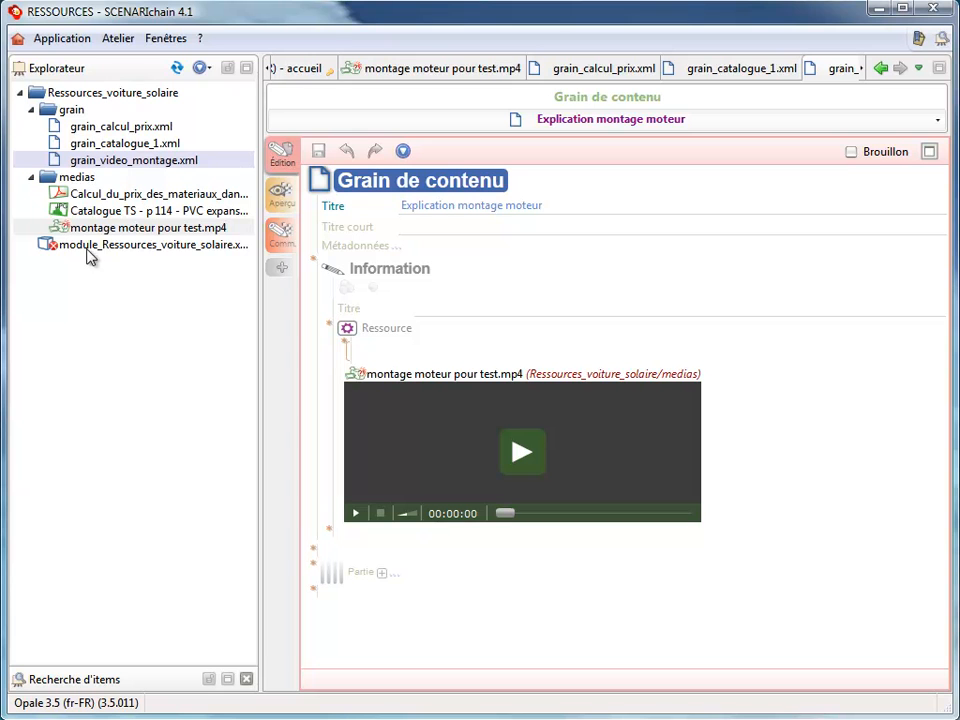
# - Open the module_Ressources_voiture_solaire item and insert a Grain de contenu after the Introduction, linked to grain_calcul_prix.xml
pyautogui.click(86, 250)
pyautogui.doubleClick(86, 250)
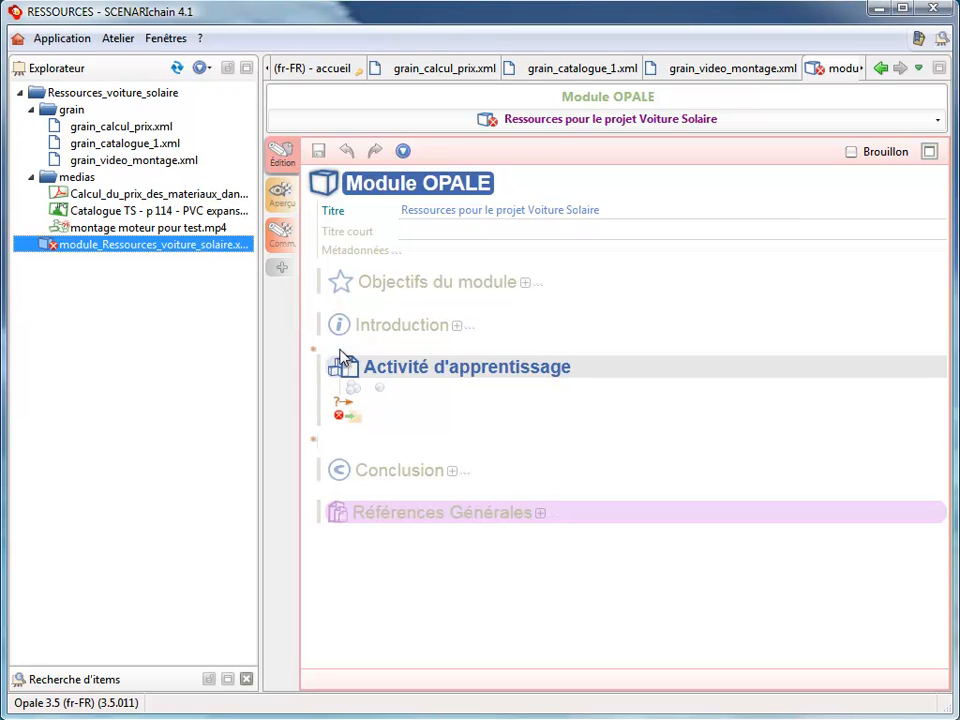
pyautogui.click(313, 355)
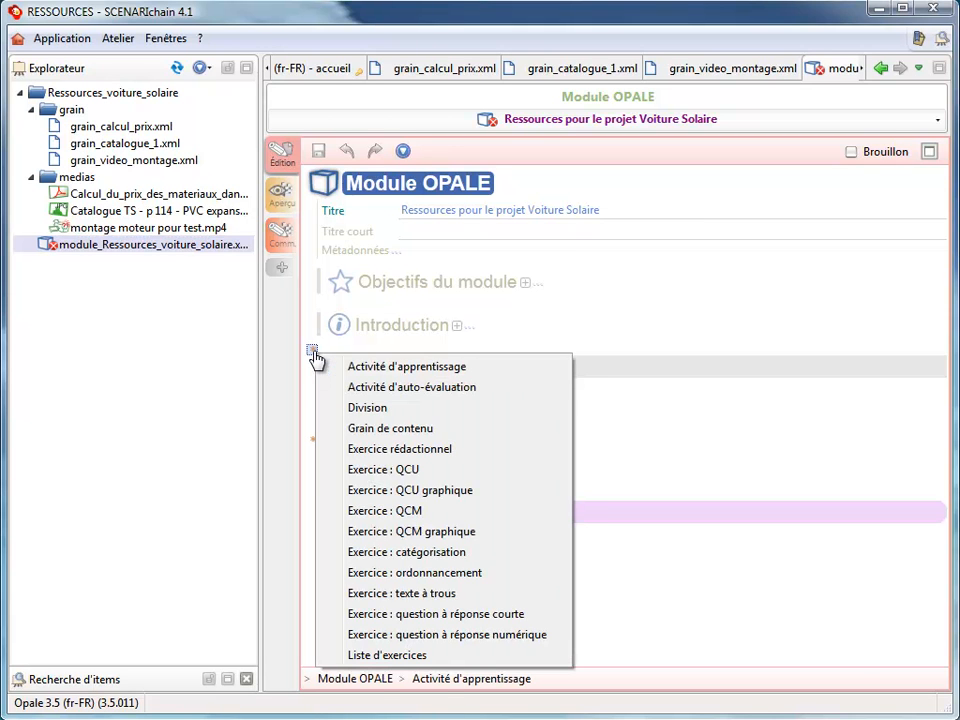
pyautogui.click(378, 434)
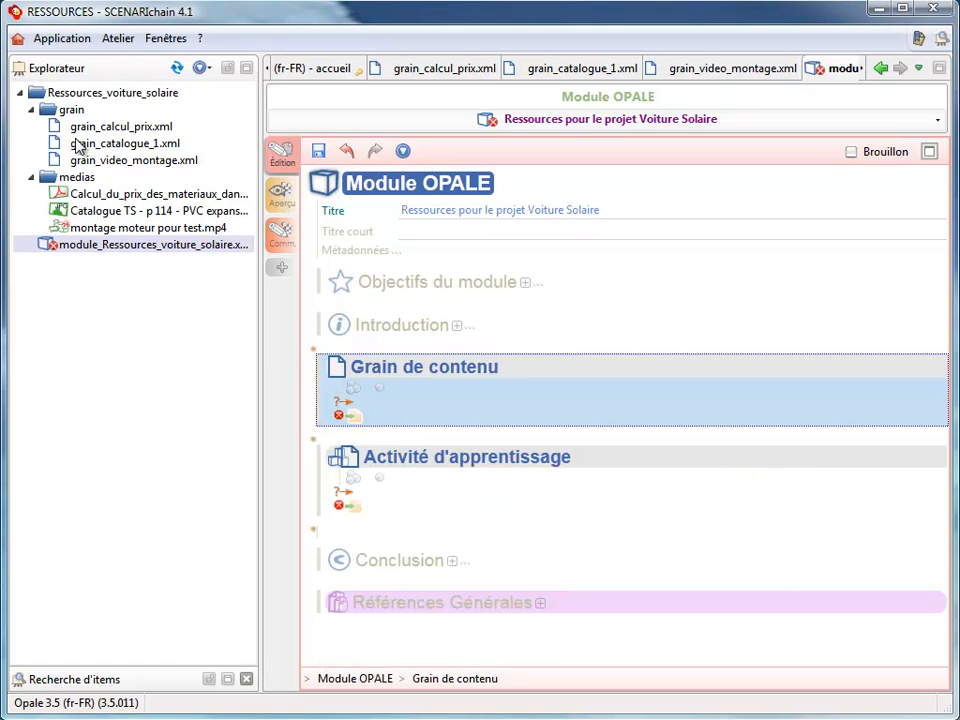
pyautogui.moveTo(70, 126); pyautogui.dragTo(360, 425)
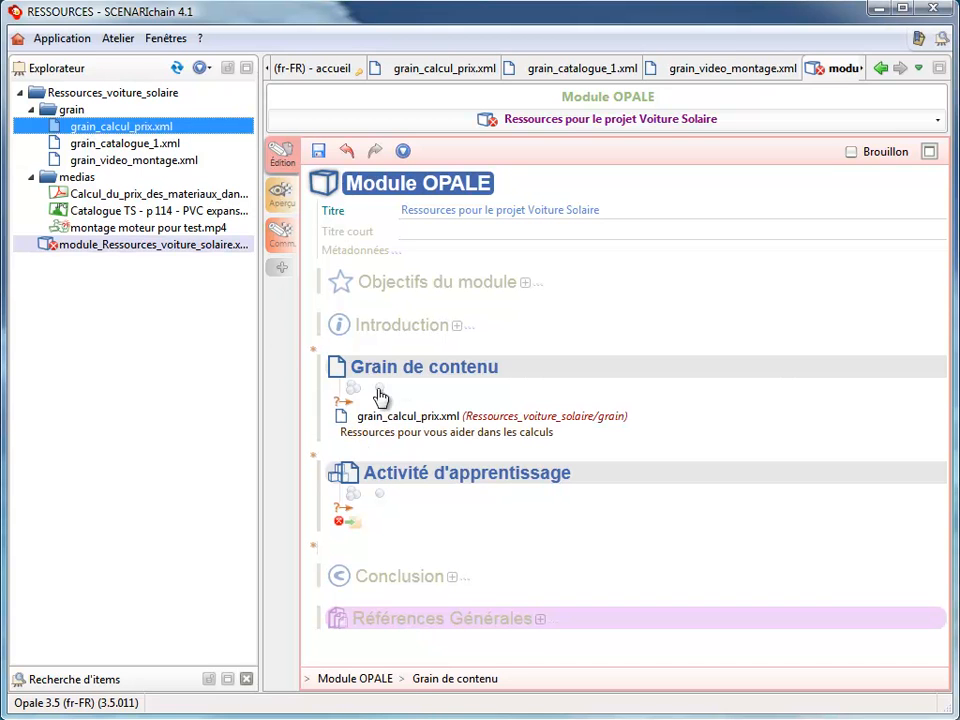
# - Replace the module's empty Activité d'apprentissage with a second Grain de contenu linked to grain_catalogue_1.xml
pyautogui.rightClick(345, 476)
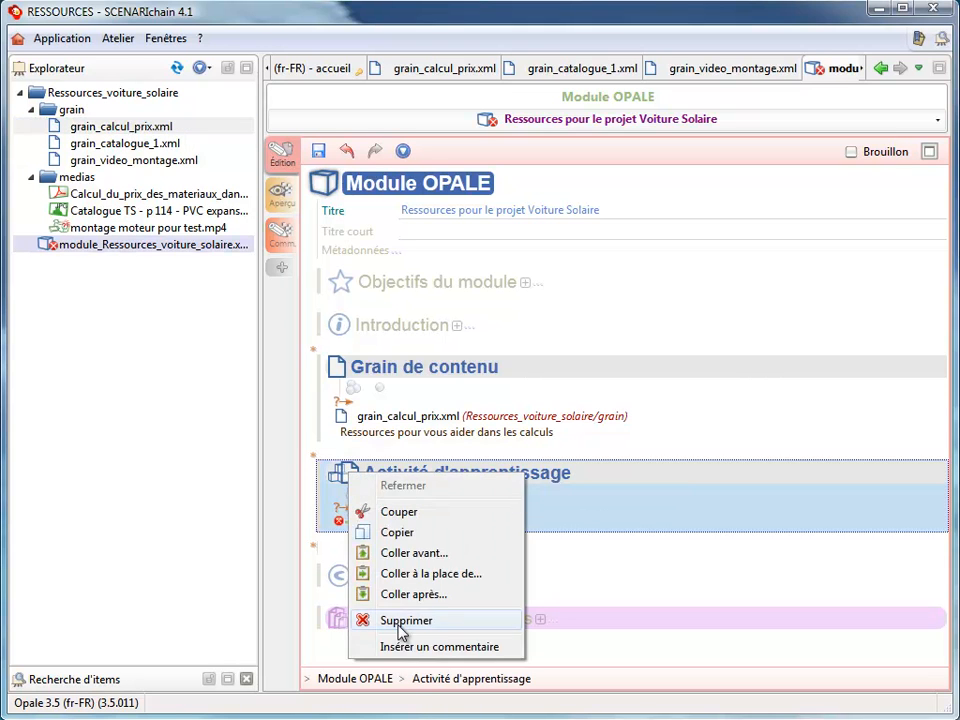
pyautogui.click(400, 621)
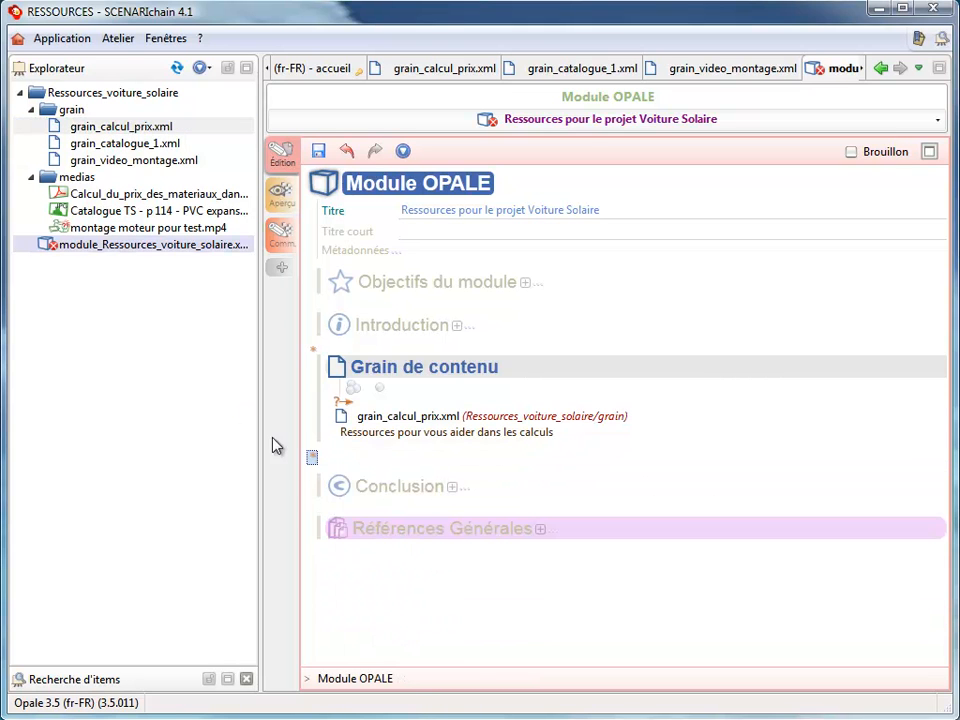
pyautogui.click(312, 460)
pyautogui.click(349, 536)
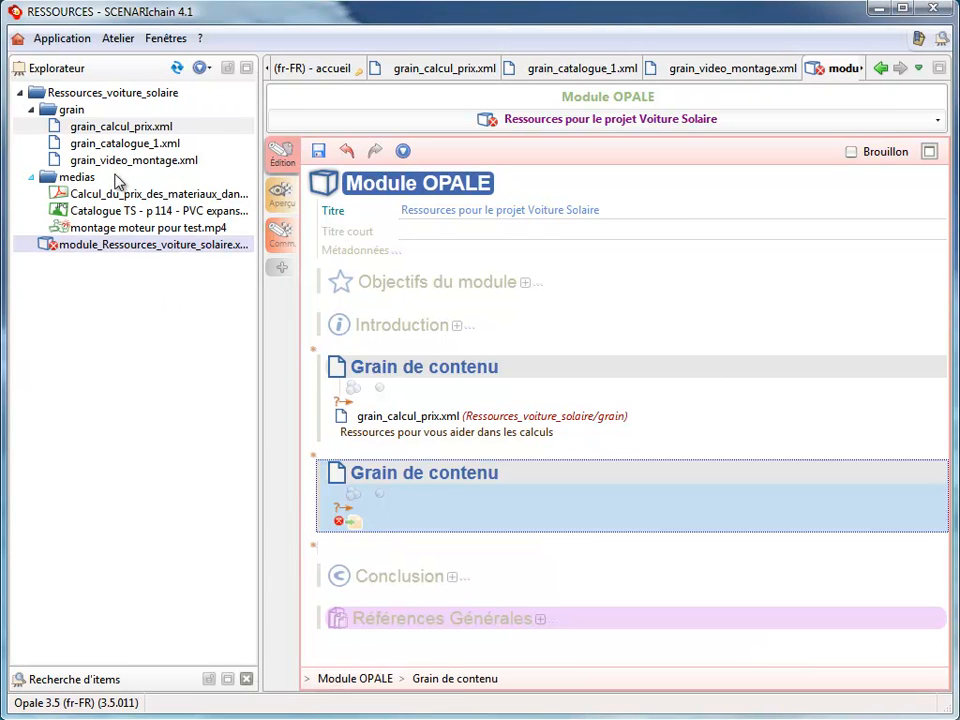
pyautogui.moveTo(113, 150); pyautogui.dragTo(388, 497)
# - Add a third Grain de contenu before the module's Conclusion and link it to grain_video_montage.xml
pyautogui.click(316, 567)
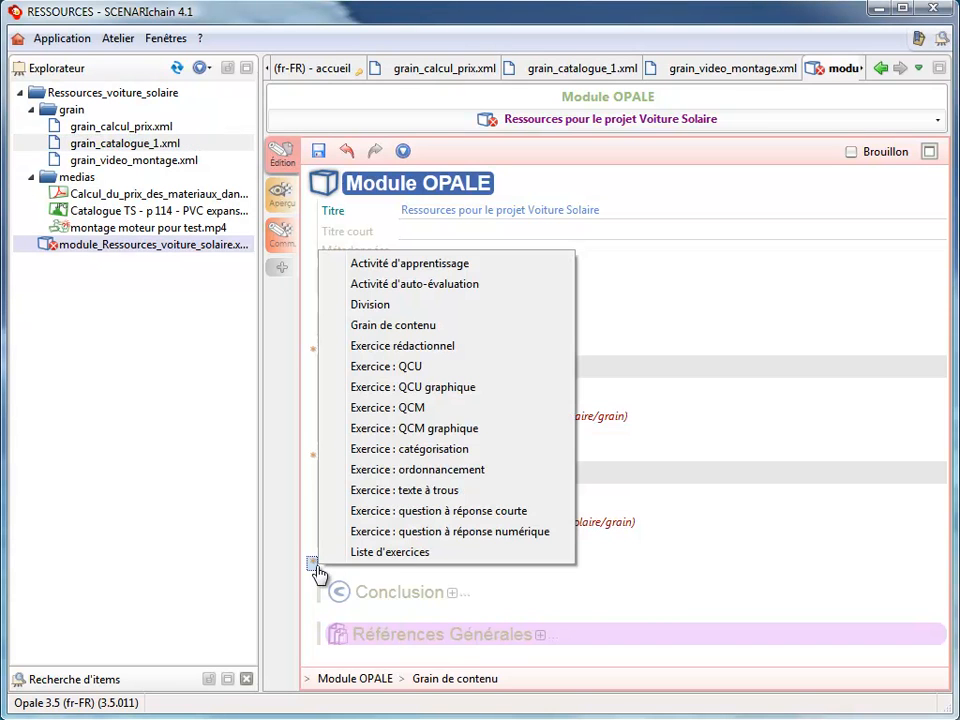
pyautogui.click(405, 325)
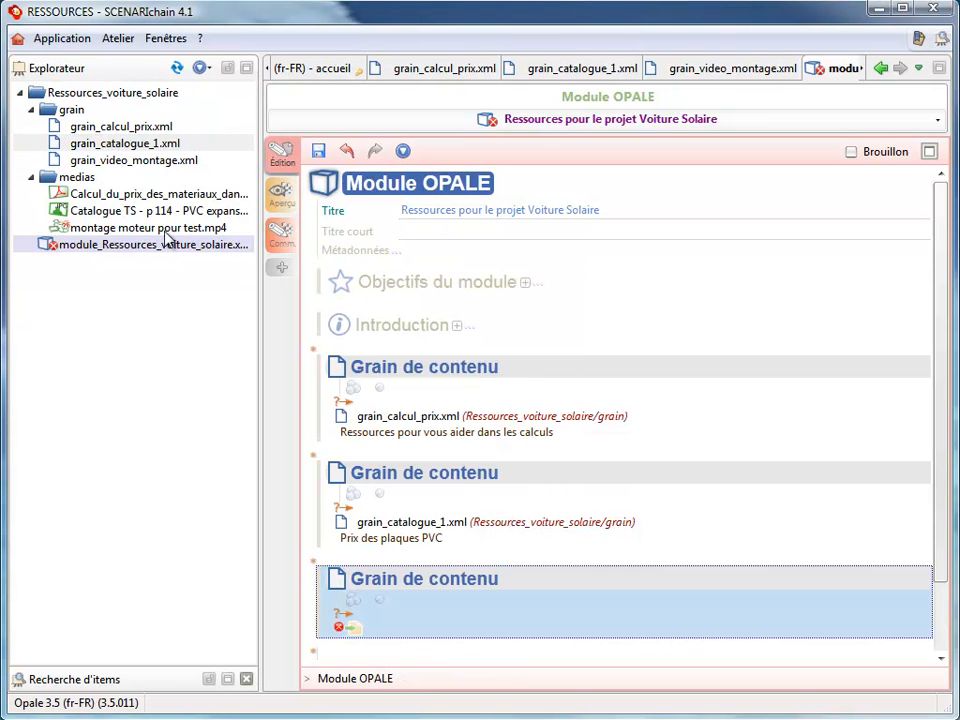
pyautogui.moveTo(103, 160); pyautogui.dragTo(358, 630)
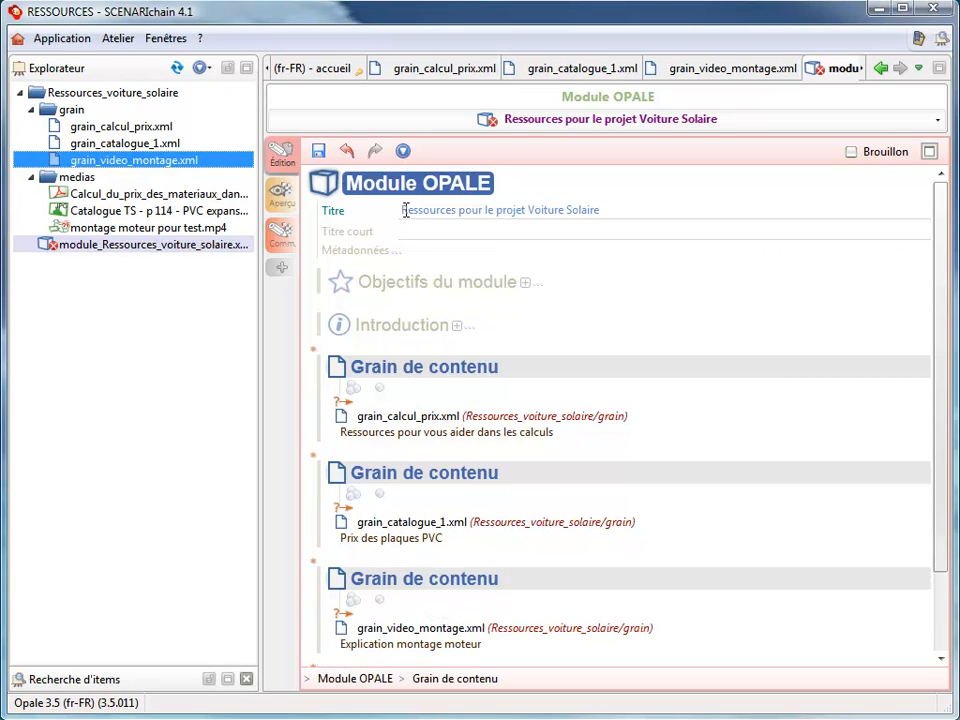
# - Save the module and browse its three grain pages in the web preview, returning to editing
pyautogui.click(320, 155)
pyautogui.click(281, 197)
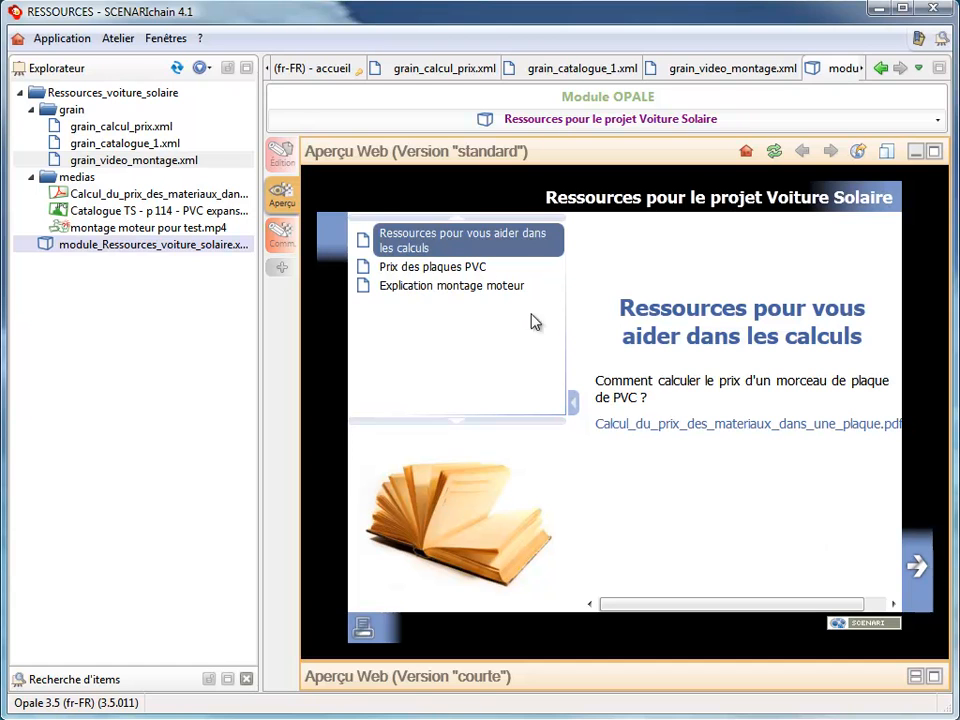
pyautogui.click(418, 270)
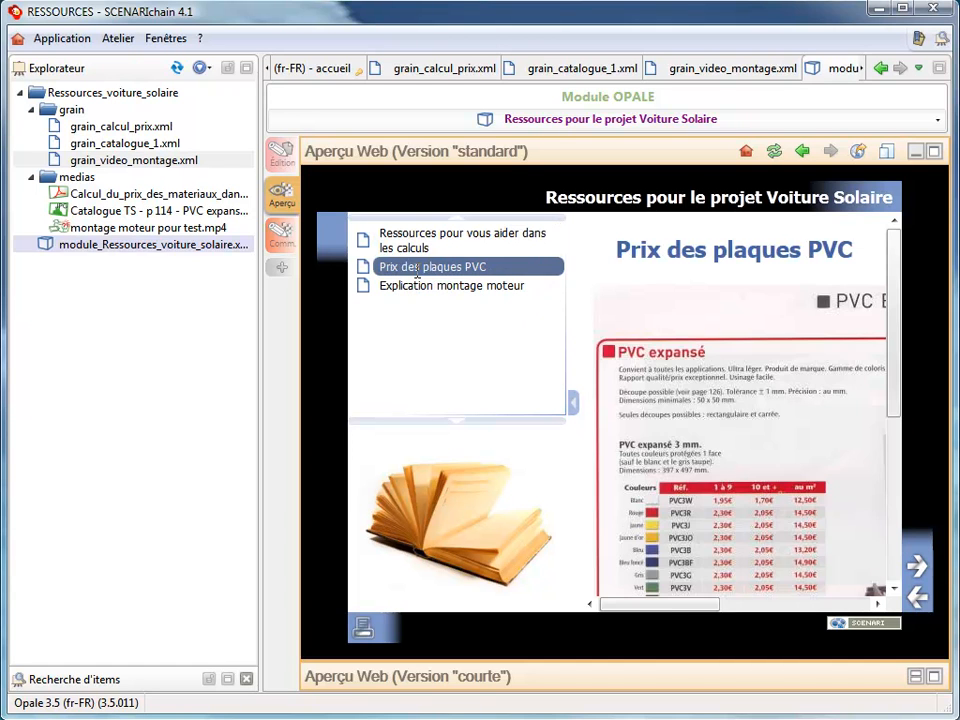
pyautogui.click(420, 289)
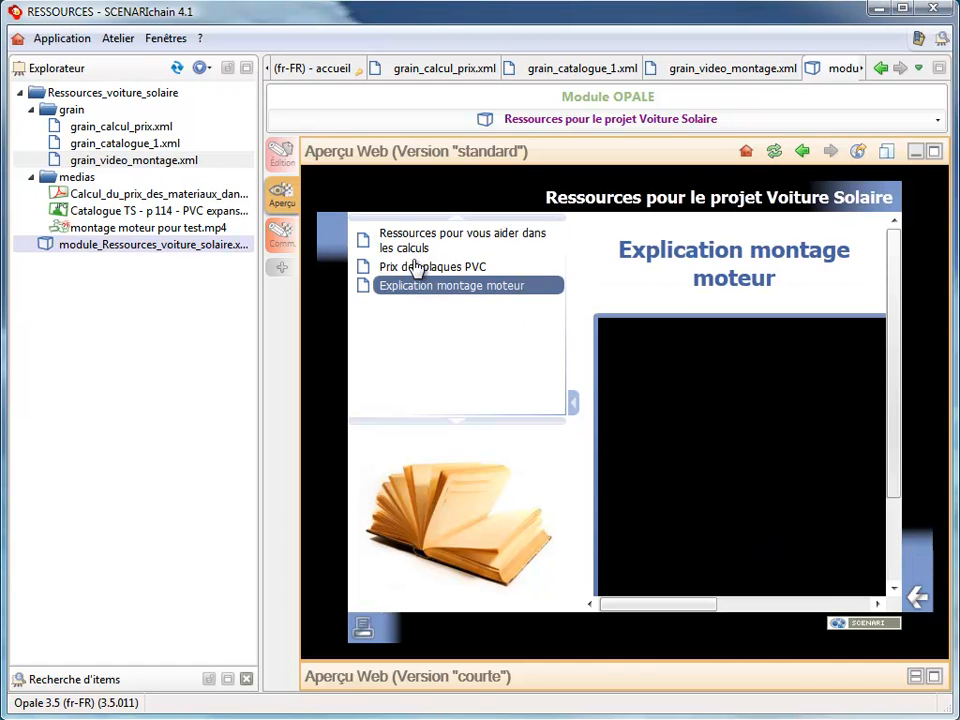
pyautogui.click(414, 267)
pyautogui.click(422, 242)
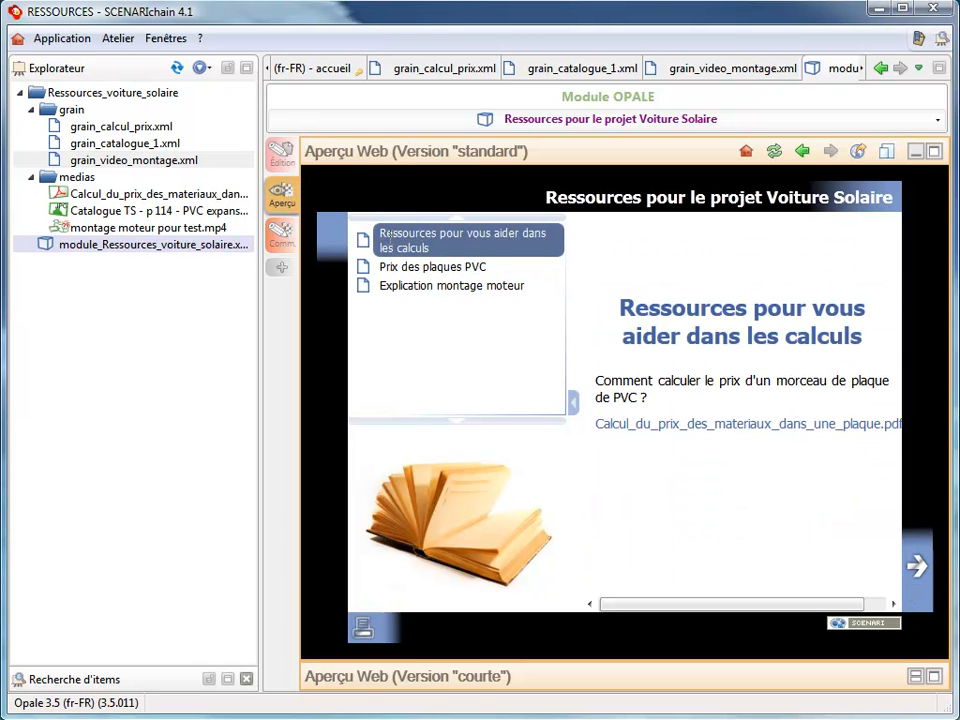
pyautogui.click(280, 156)
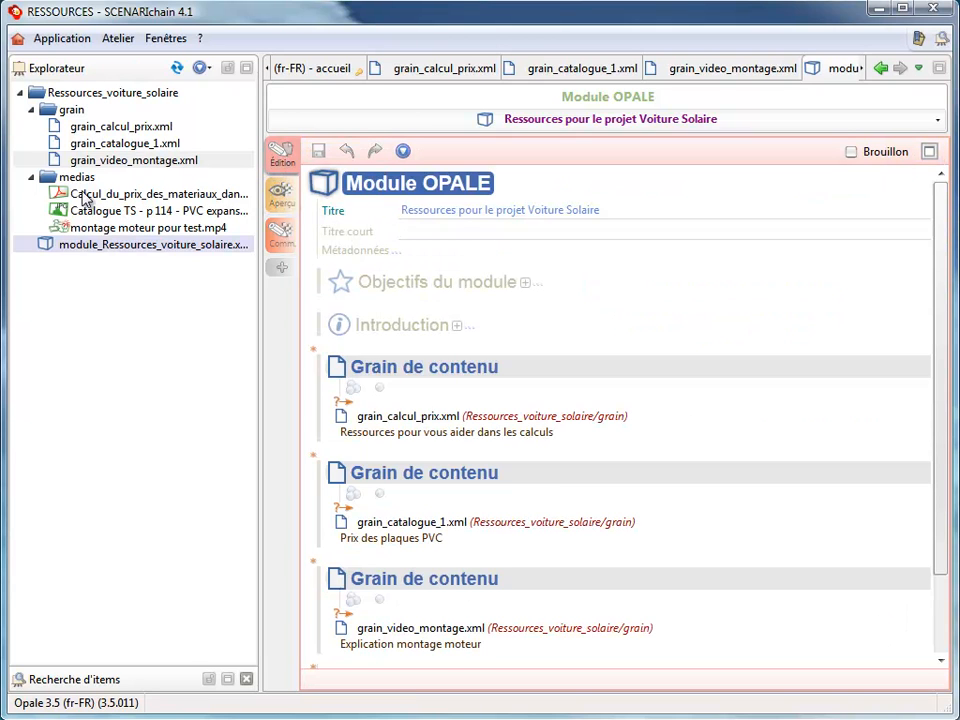
# - Create a Support Web item named Ressources_voiture_solaire_web in the Ressources_voiture_solaire space
pyautogui.click(90, 92)
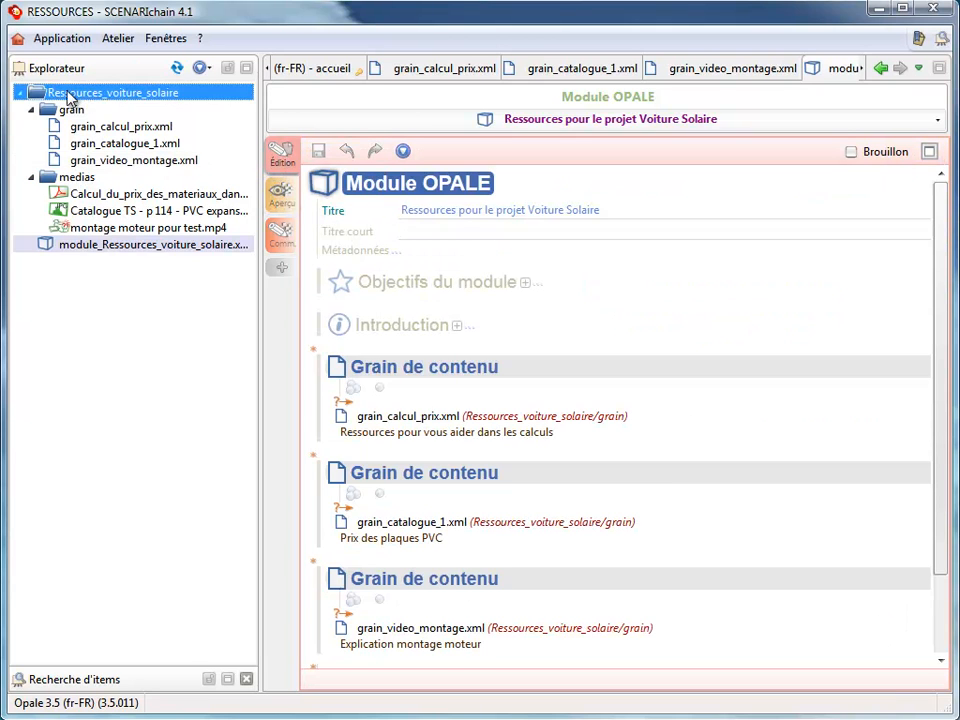
pyautogui.rightClick(140, 97)
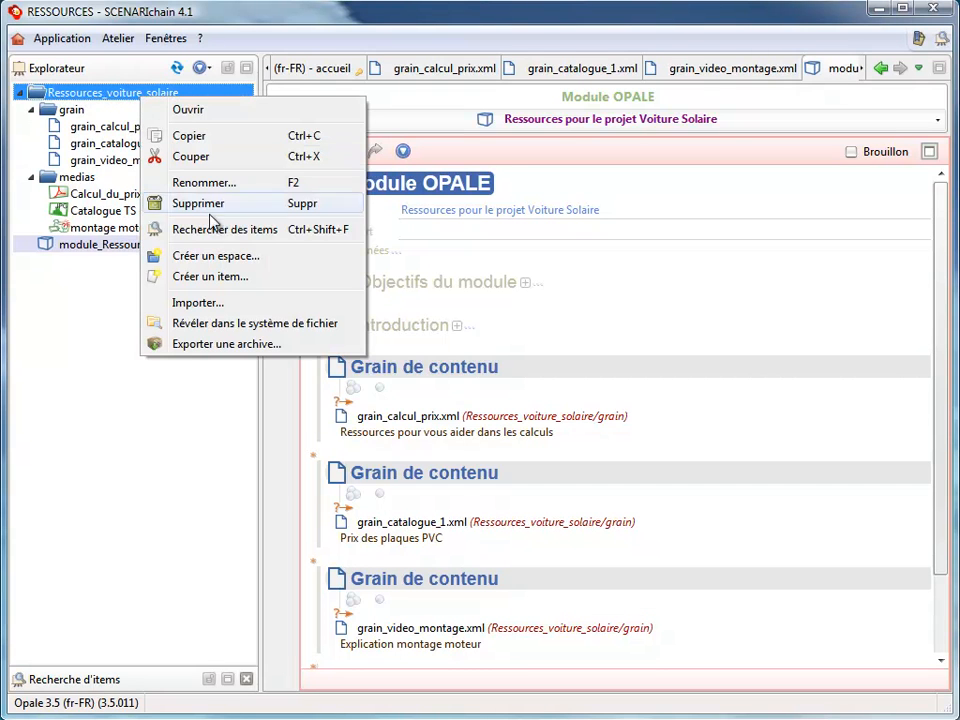
pyautogui.click(213, 280)
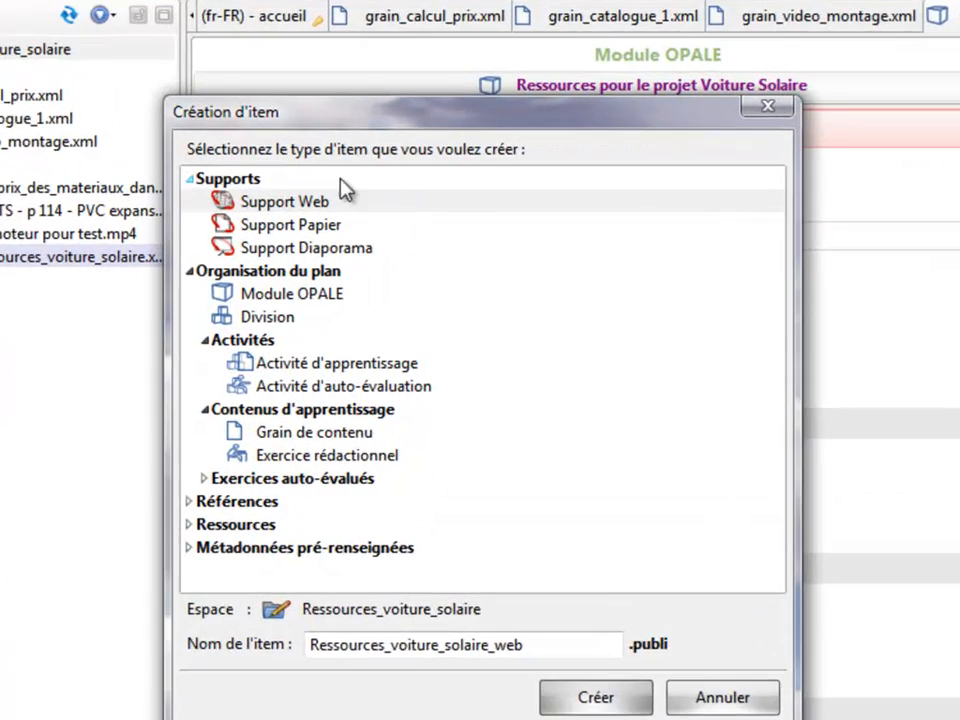
pyautogui.click(304, 188)
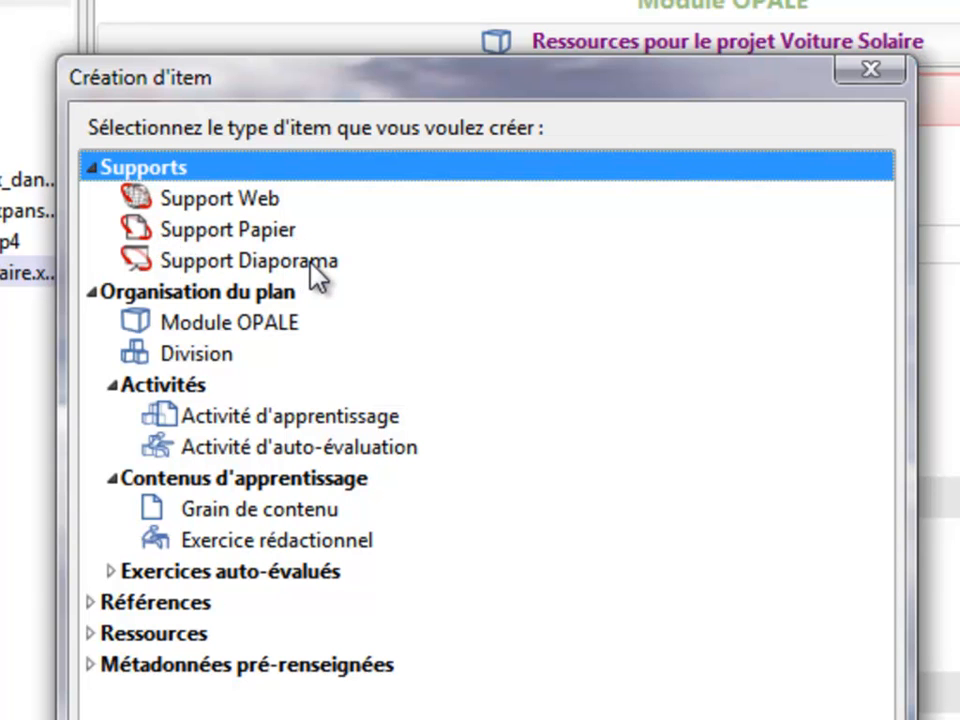
pyautogui.click(188, 202)
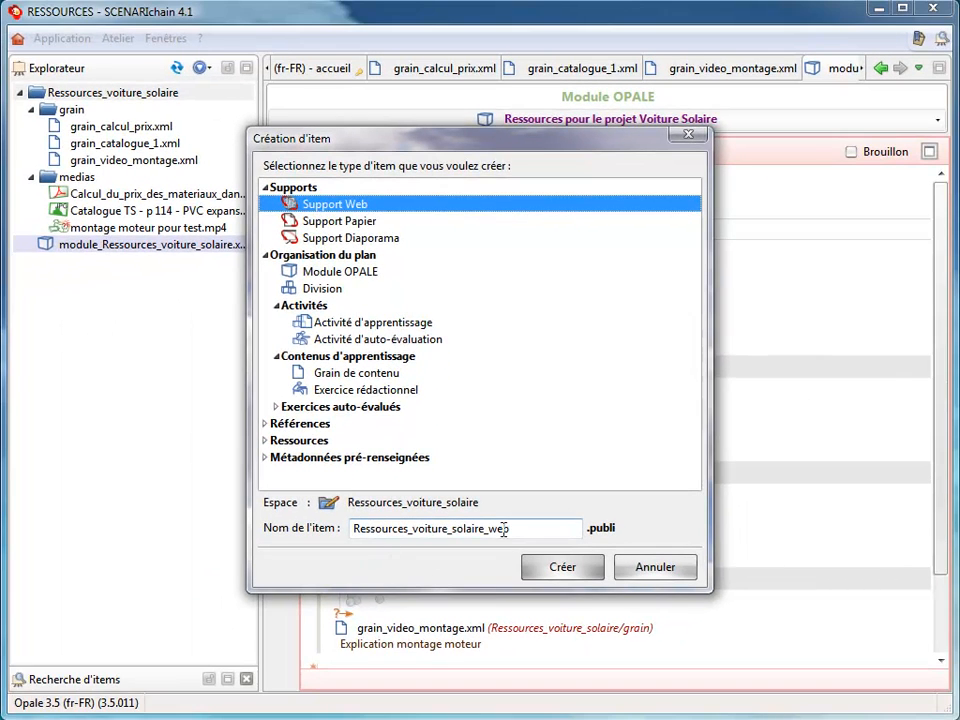
pyautogui.click(561, 568)
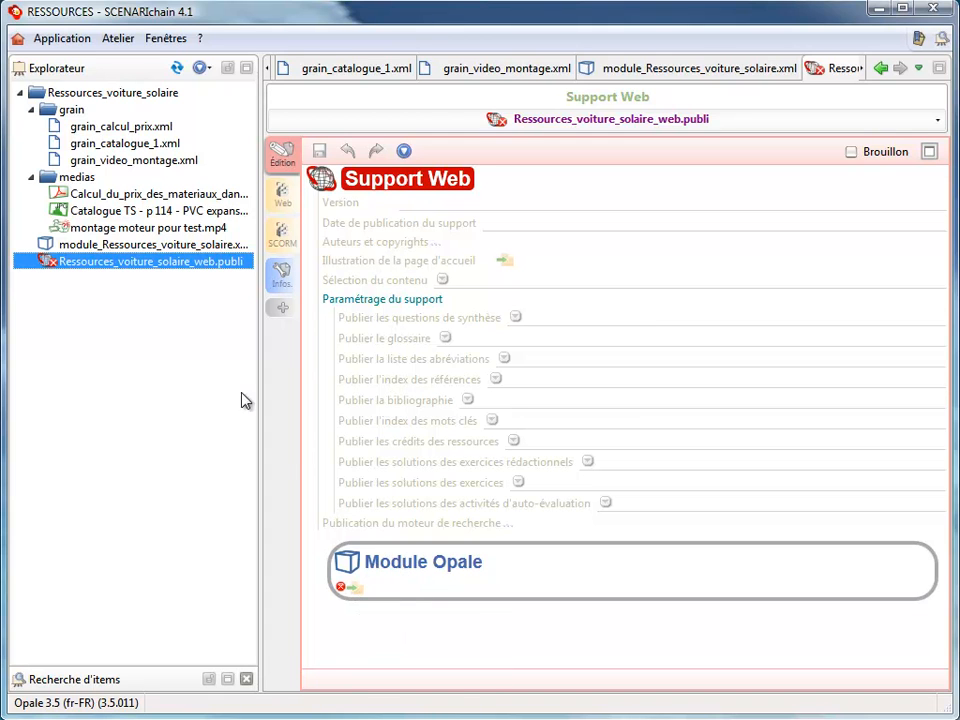
# - Link the Support Web's Module Opale to module_Ressources_voiture_solaire.xml and set its version to V 1.0
pyautogui.click(68, 253)
pyautogui.moveTo(68, 253); pyautogui.dragTo(368, 604)
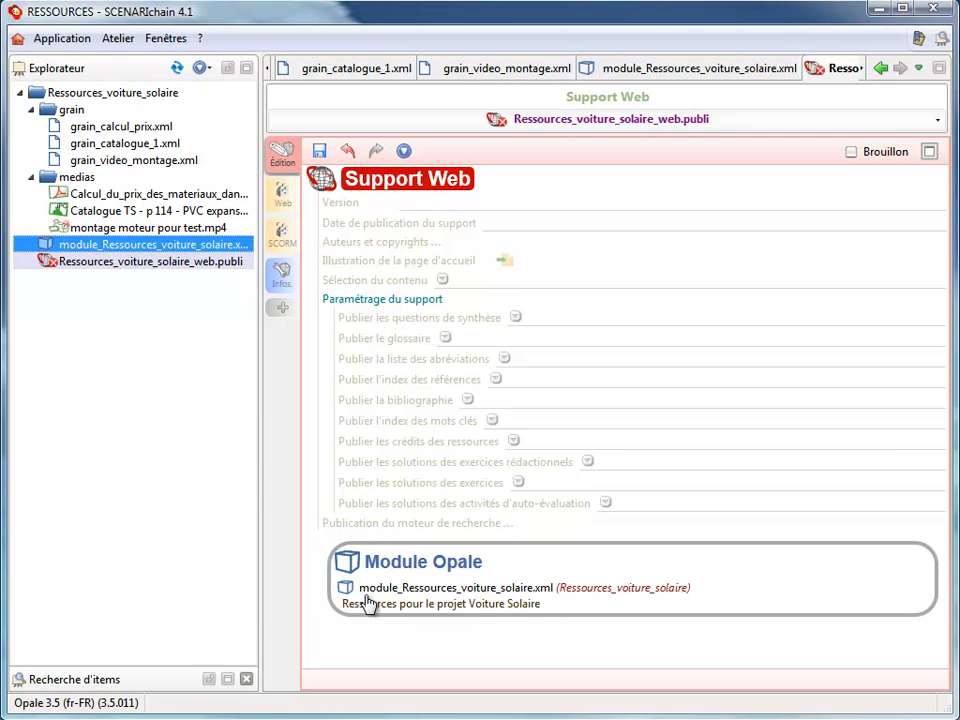
pyautogui.click(413, 200)
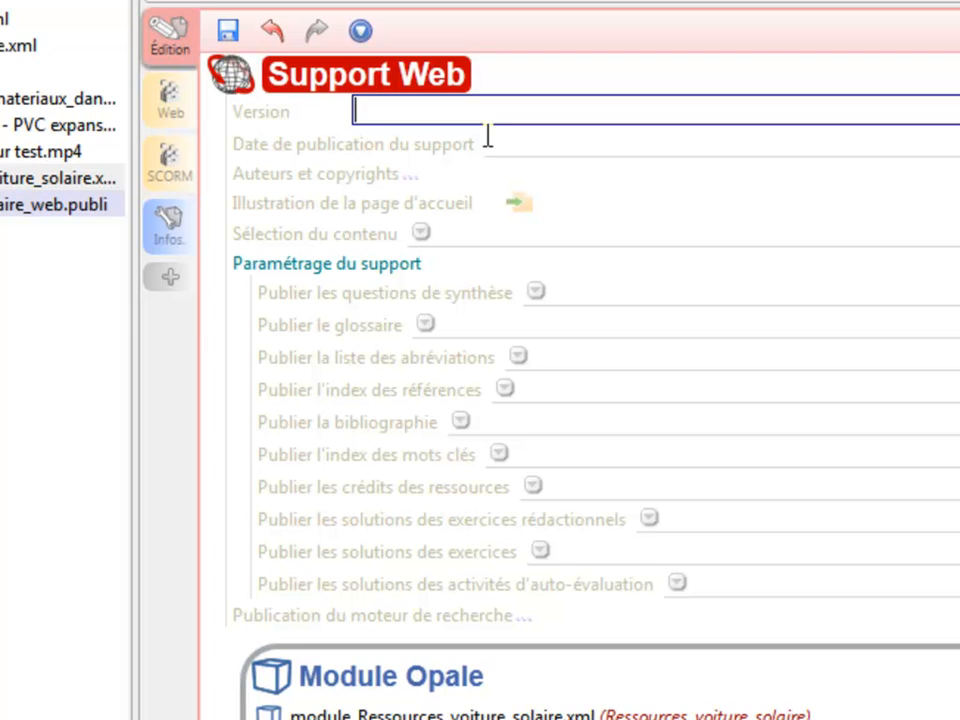
pyautogui.write('V 1.0')
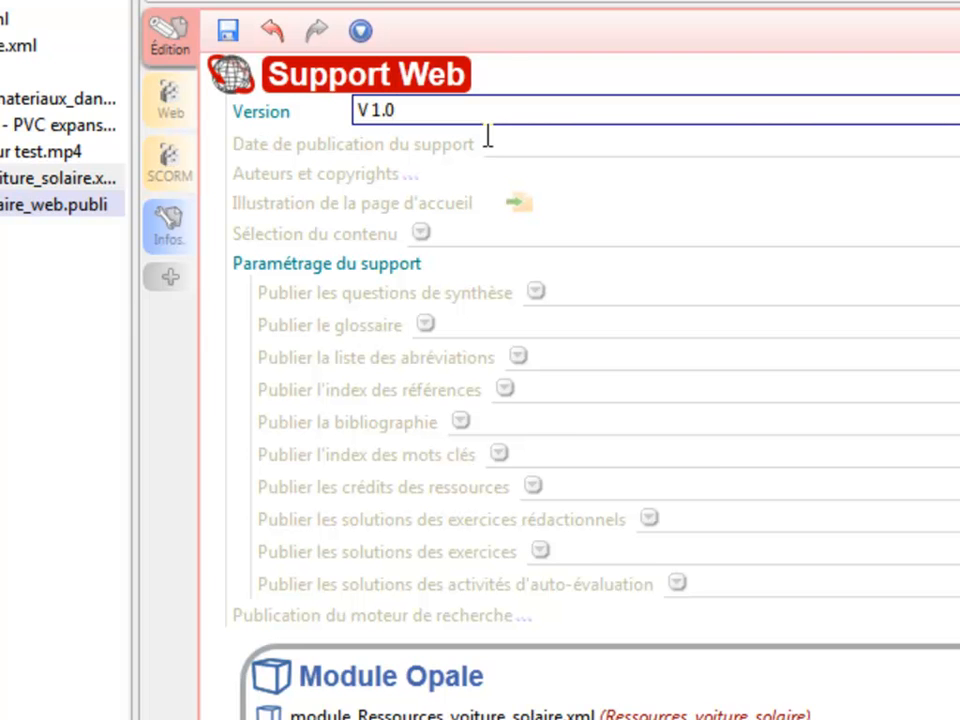
pyautogui.click(539, 147)
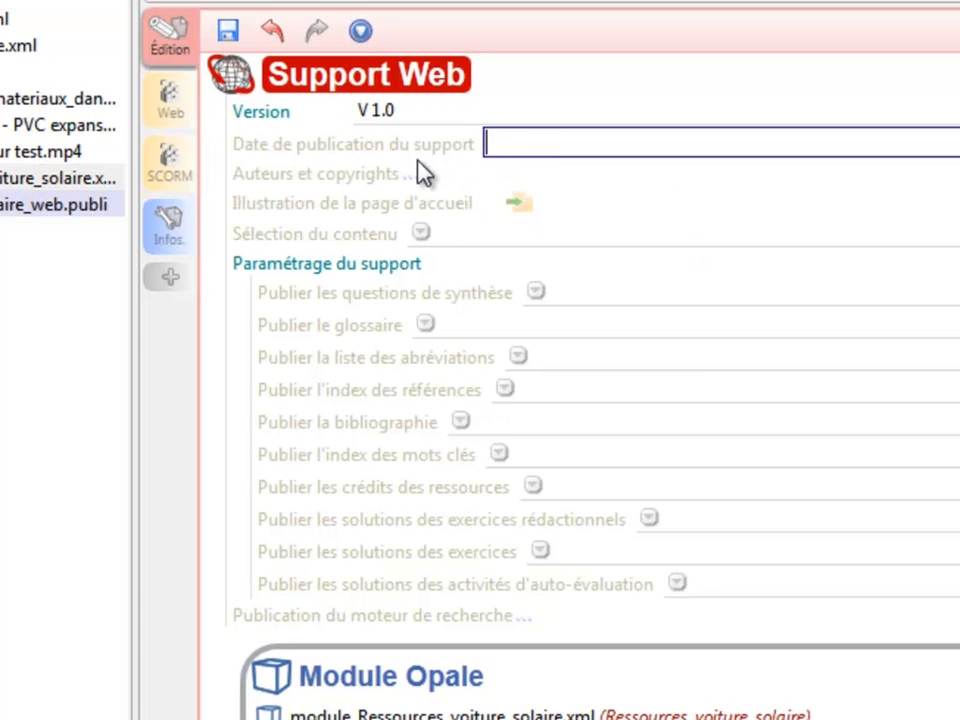
# - Save the Support Web and generate its web publication
pyautogui.click(168, 103)
pyautogui.moveTo(225, 332); pyautogui.dragTo(230, 384)
pyautogui.click(255, 405)
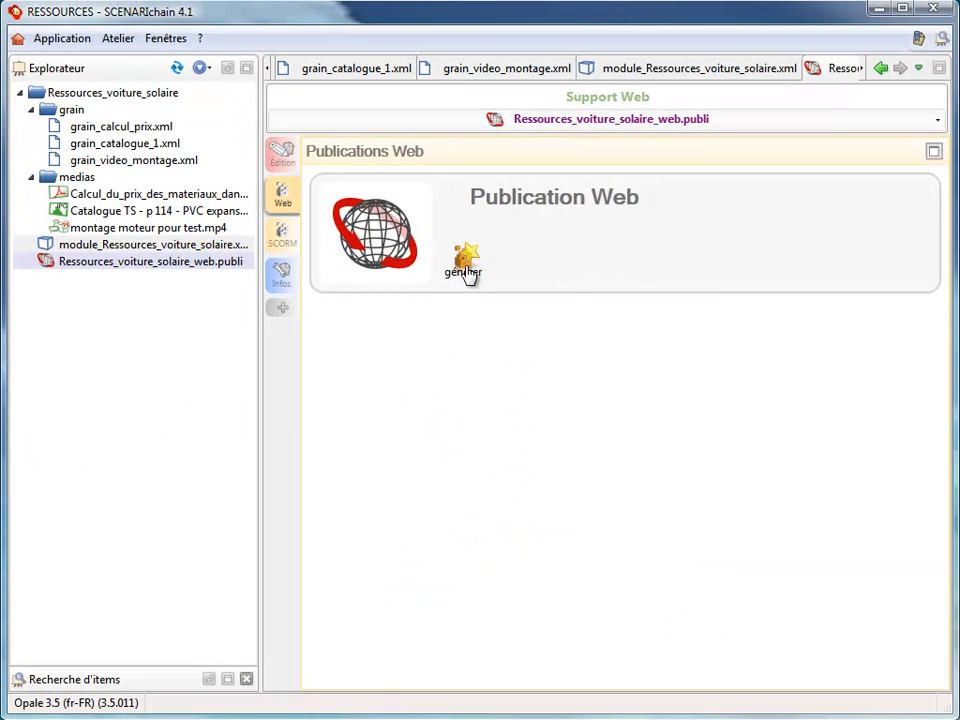
pyautogui.click(468, 272)
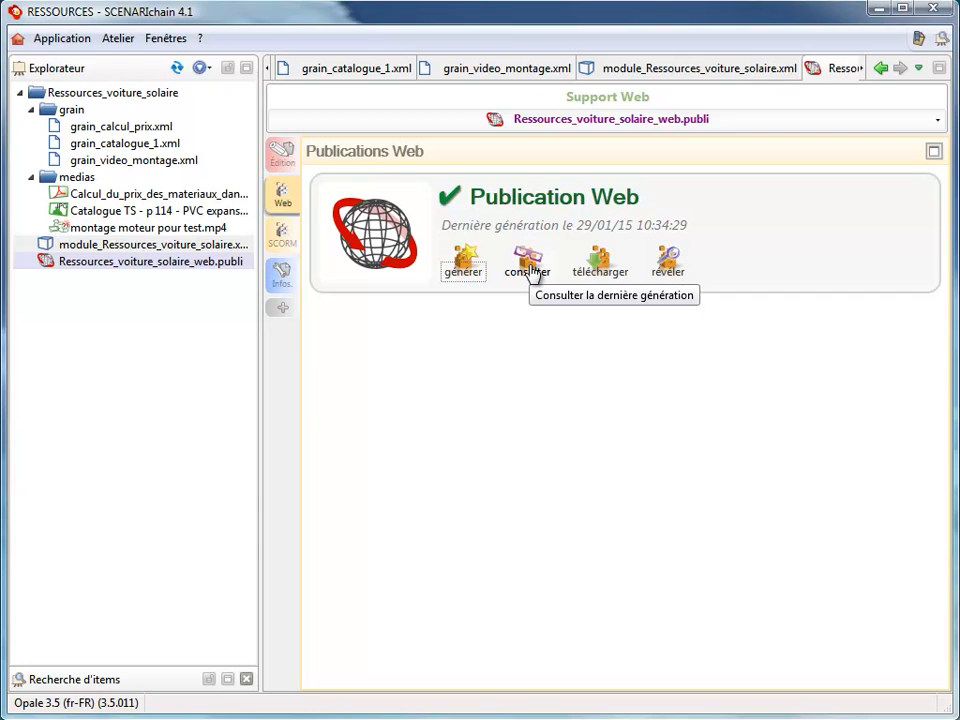
# - Consult the generated publication, start the module, and check the linked price calculation PDF before returning to the module page
pyautogui.click(529, 266)
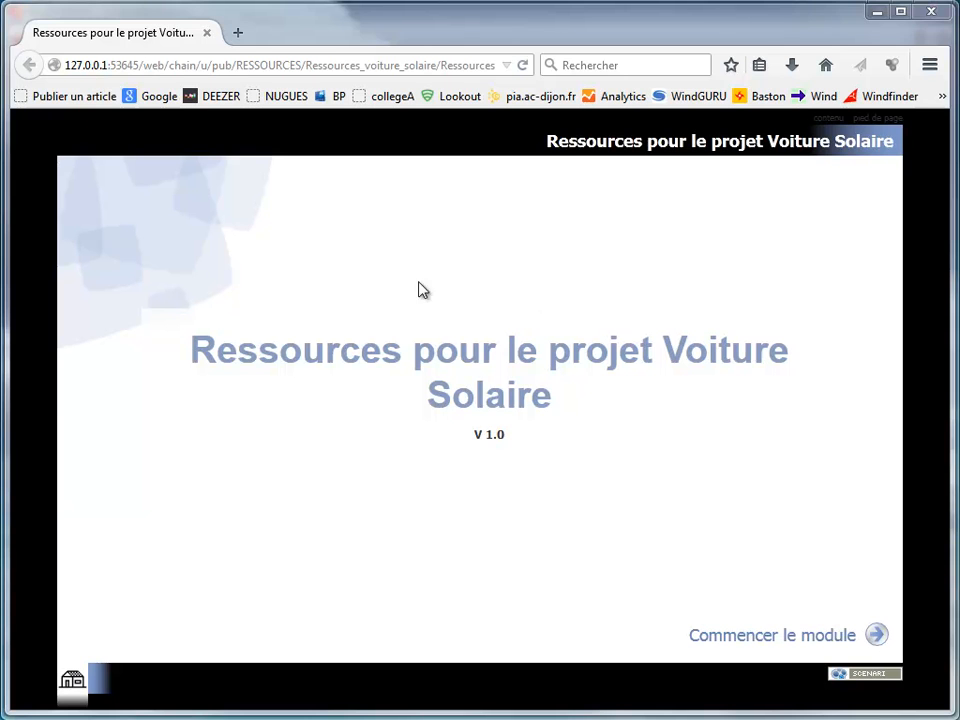
pyautogui.click(764, 645)
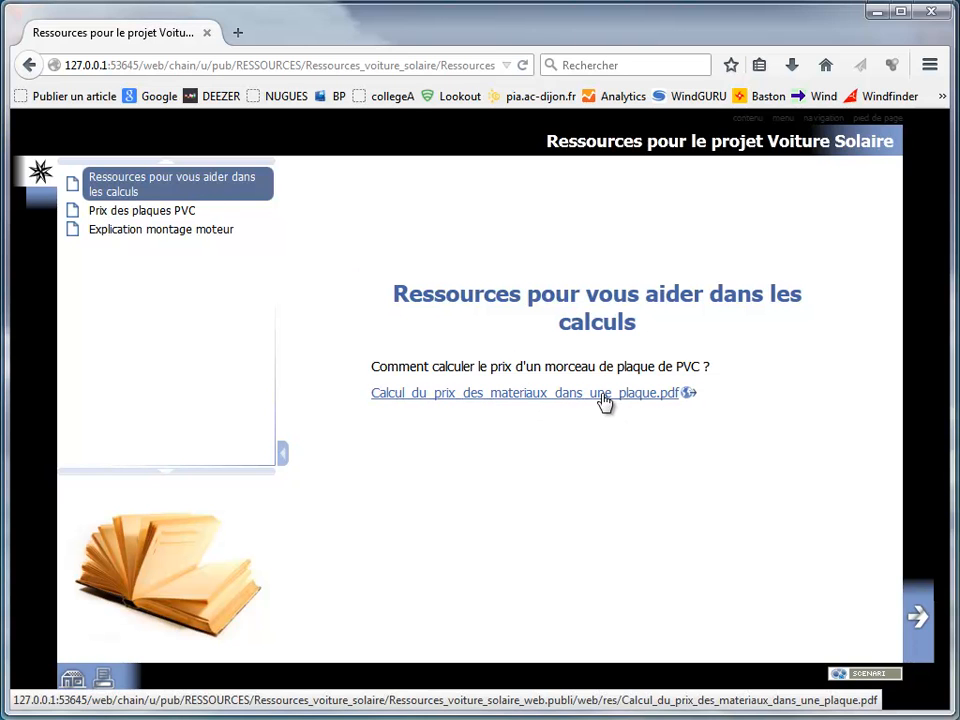
pyautogui.click(510, 397)
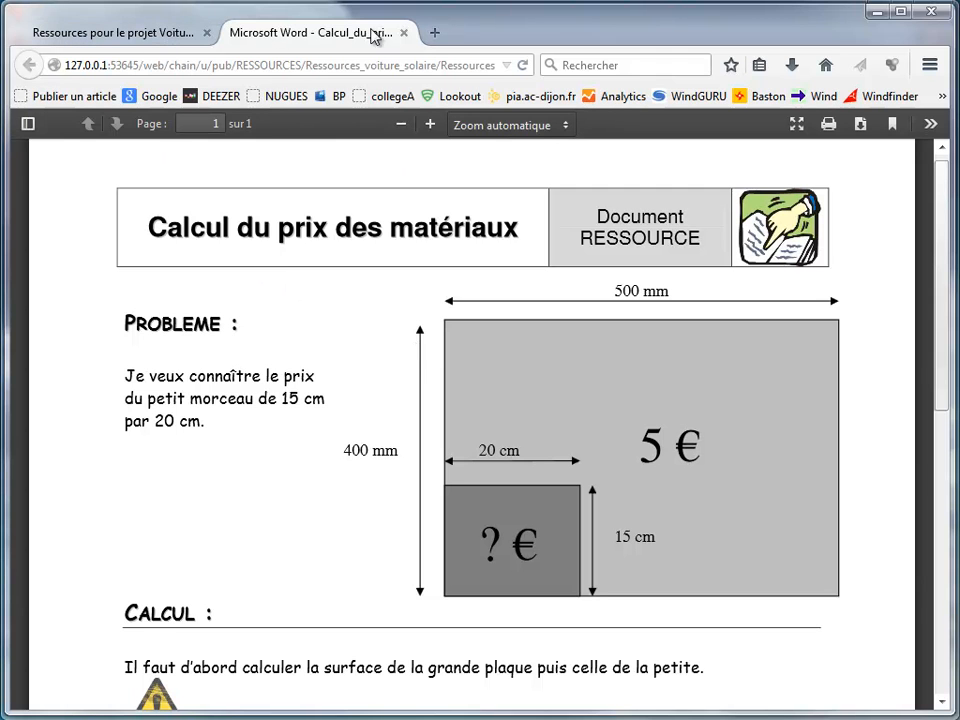
pyautogui.click(94, 34)
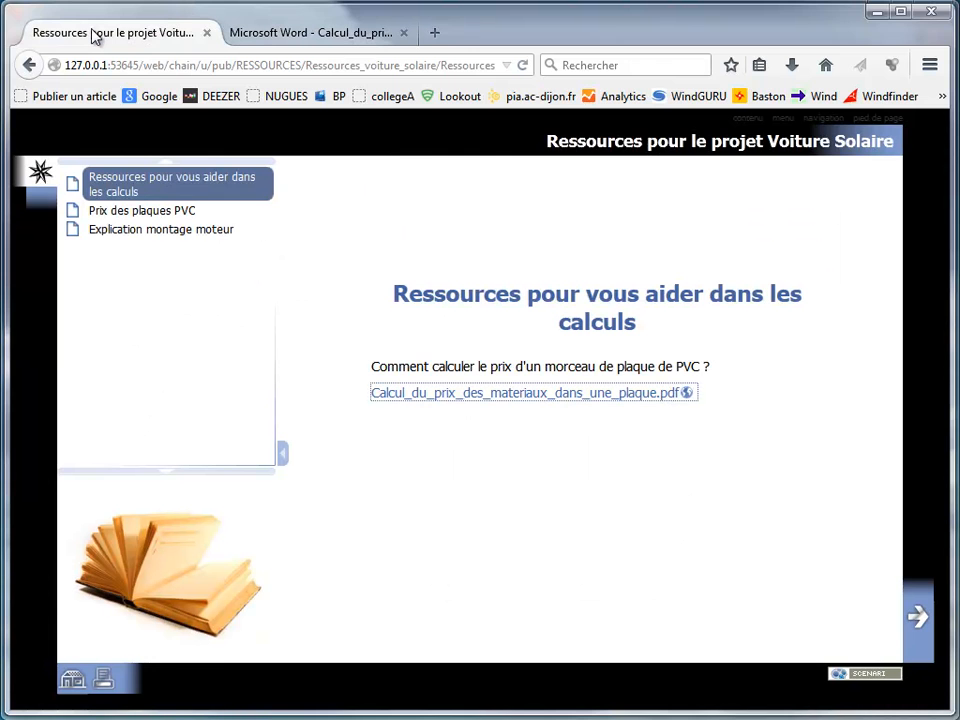
# - Examine the Prix des plaques PVC page of the publication and view its catalogue image enlarged
pyautogui.click(133, 212)
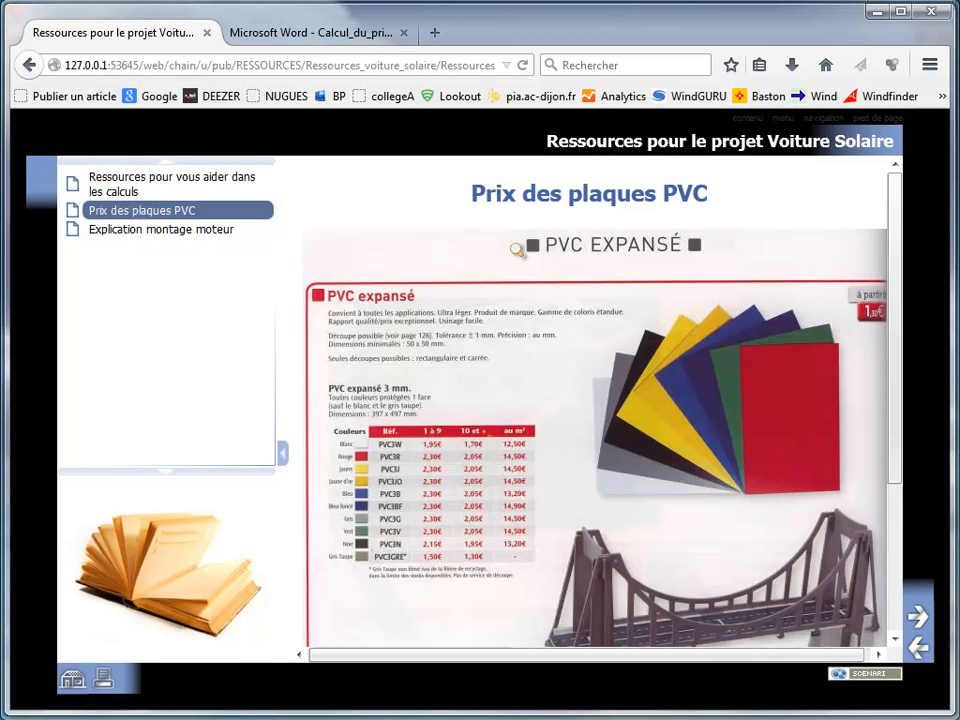
pyautogui.scroll(-3, 865, 332)
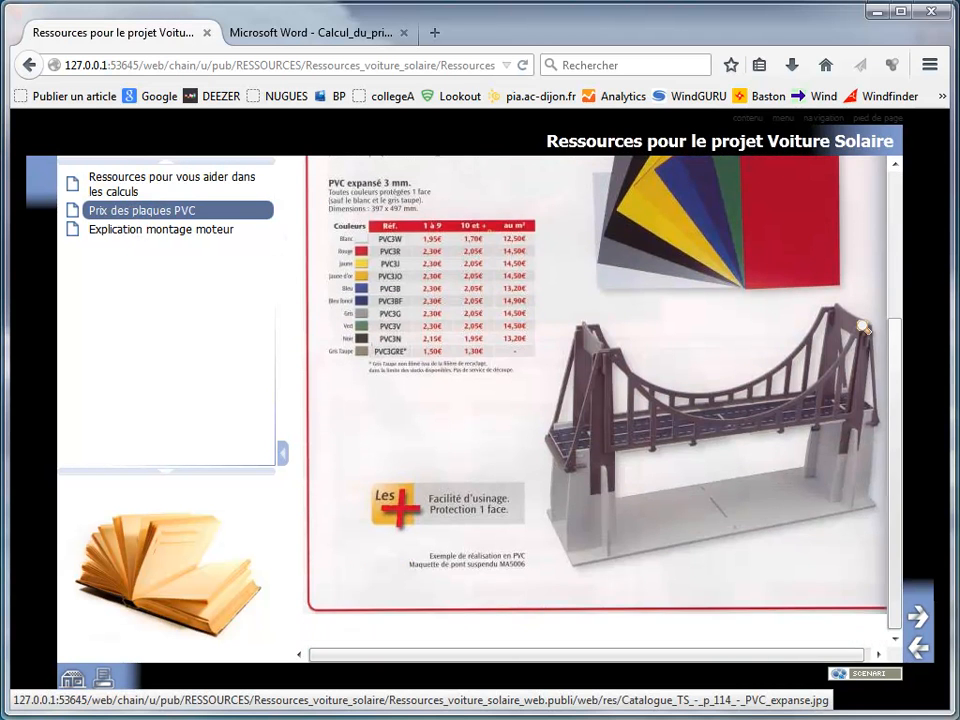
pyautogui.scroll(1, 865, 332)
pyautogui.scroll(1, 865, 332)
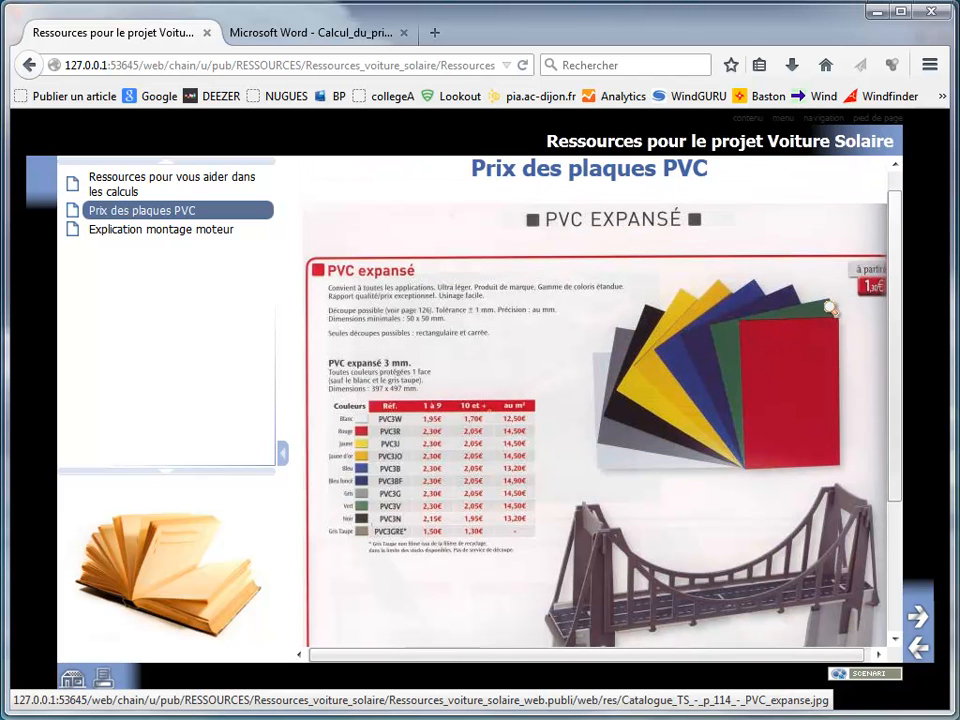
pyautogui.moveTo(551, 657); pyautogui.dragTo(603, 660)
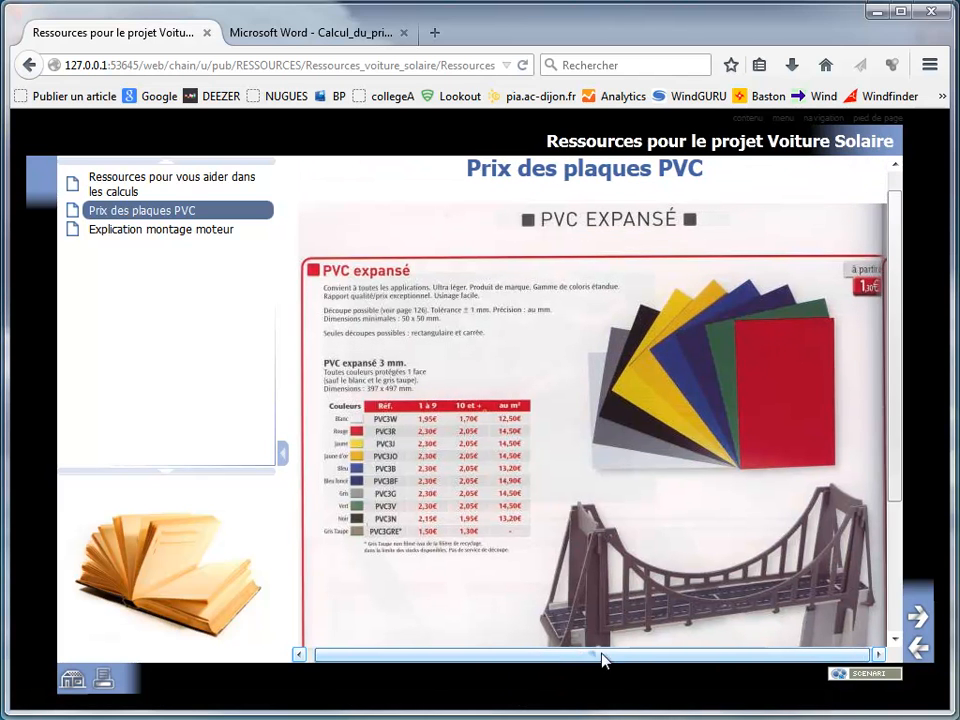
pyautogui.click(800, 372)
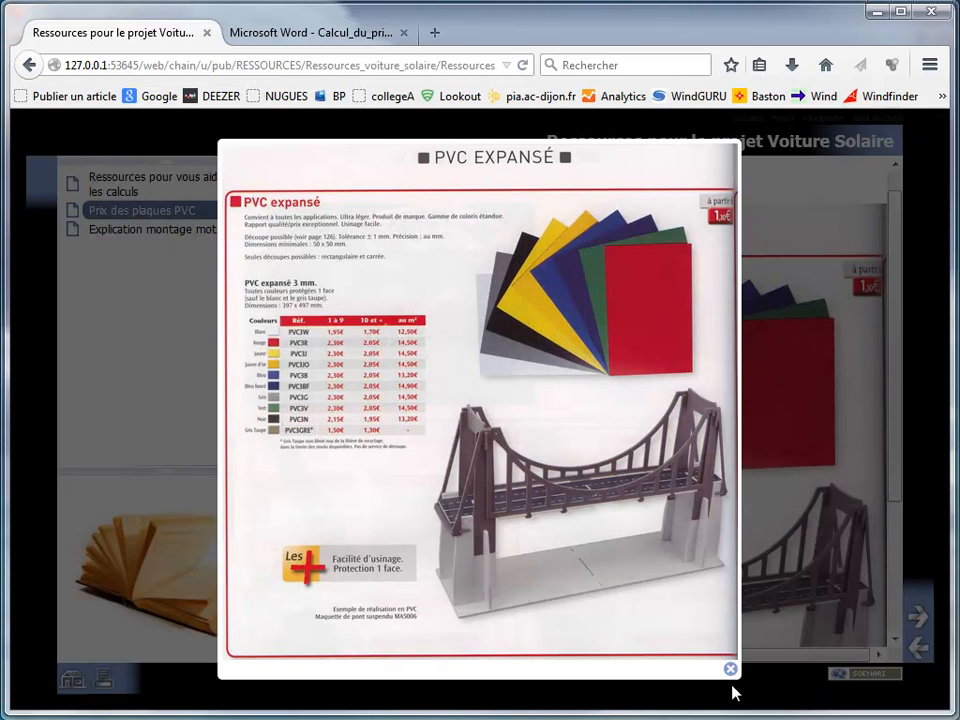
pyautogui.click(730, 669)
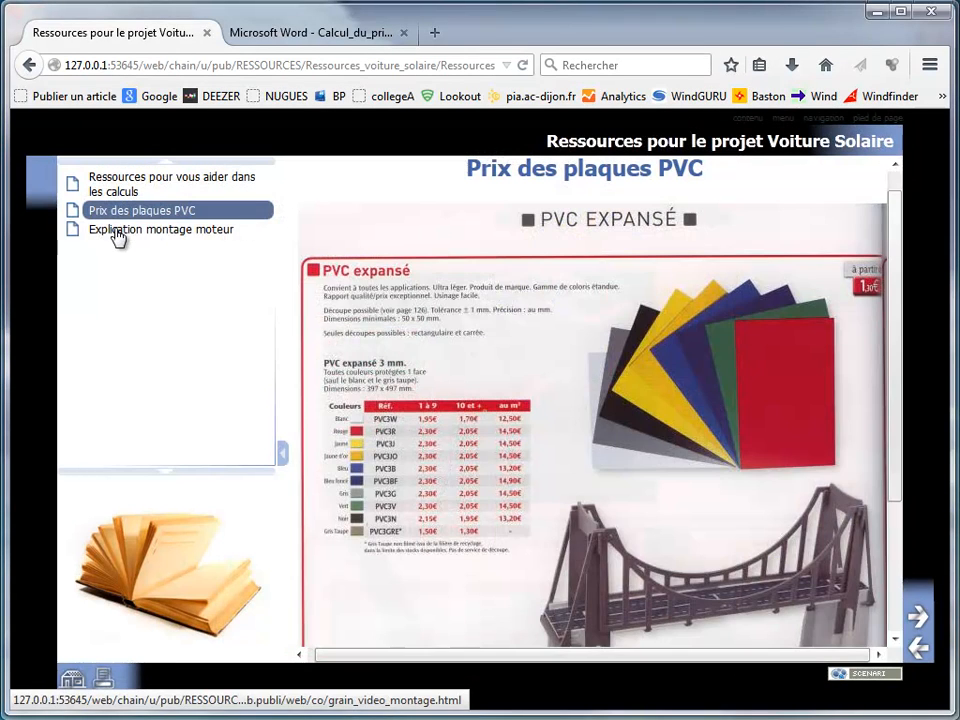
# - View the Explication montage moteur page, play its video and skip ahead in it
pyautogui.click(118, 233)
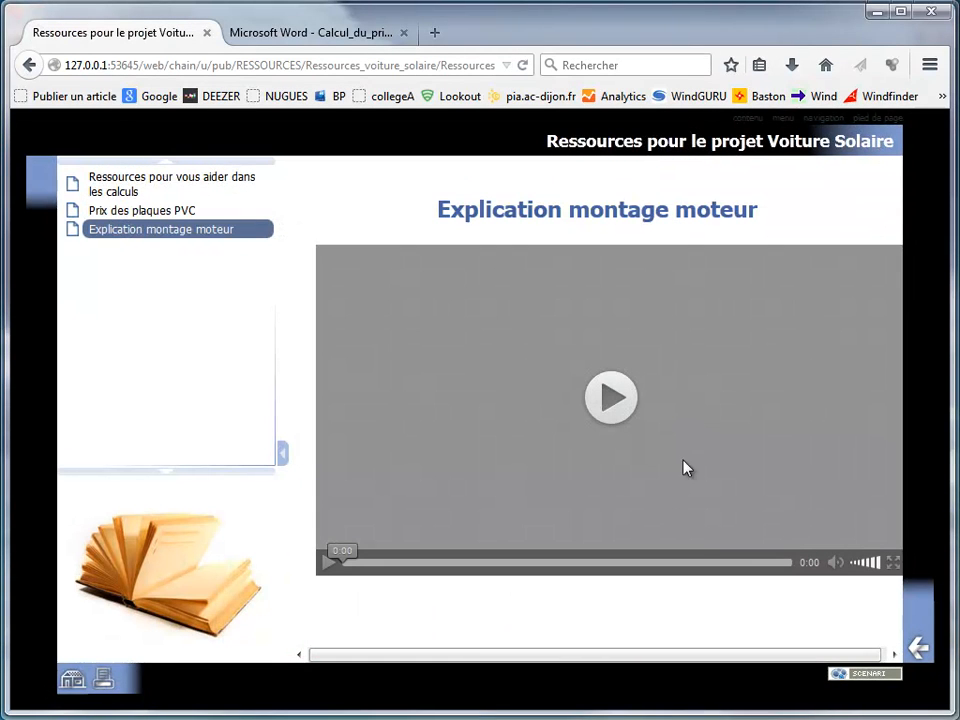
pyautogui.moveTo(697, 655); pyautogui.dragTo(702, 656)
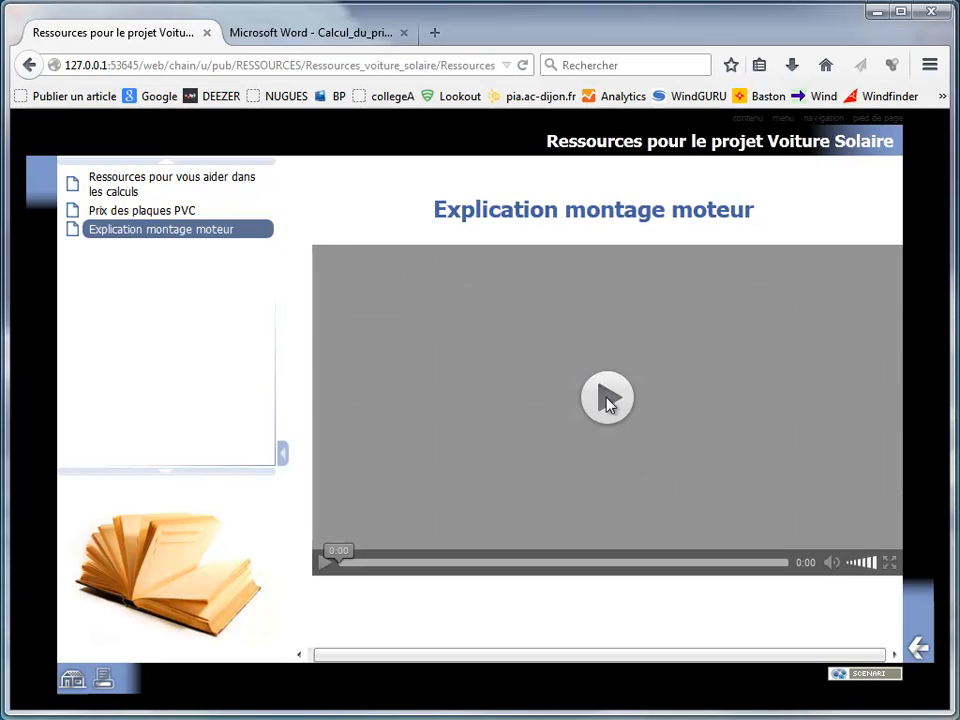
pyautogui.click(610, 400)
pyautogui.moveTo(367, 566); pyautogui.dragTo(413, 568)
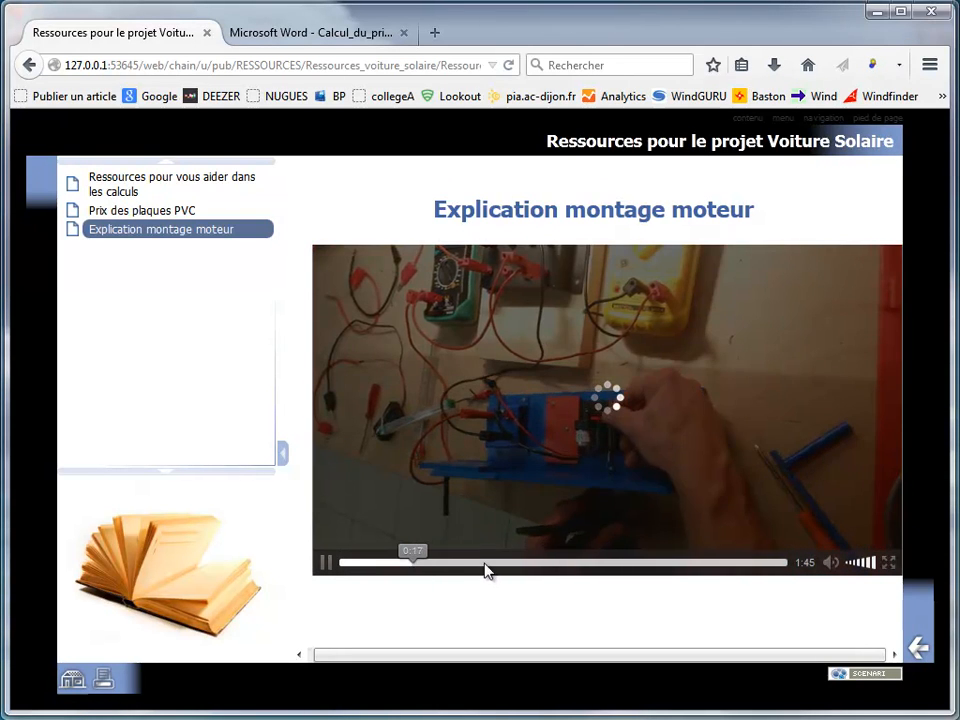
pyautogui.click(497, 566)
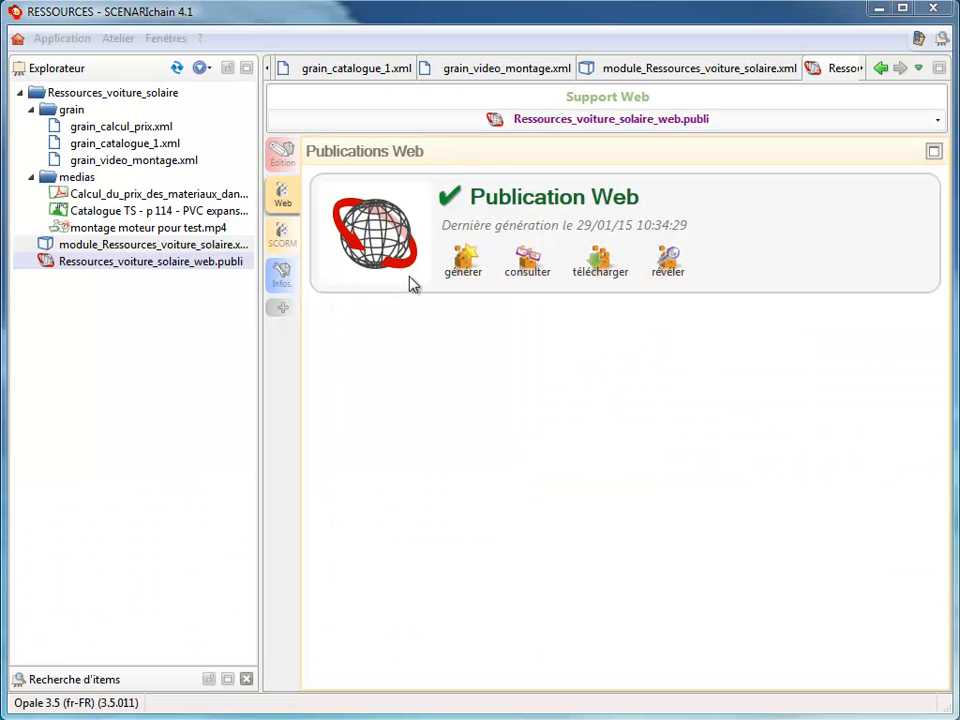
# - Return to SCENARIchain and download the generated web publication
pyautogui.click(597, 266)
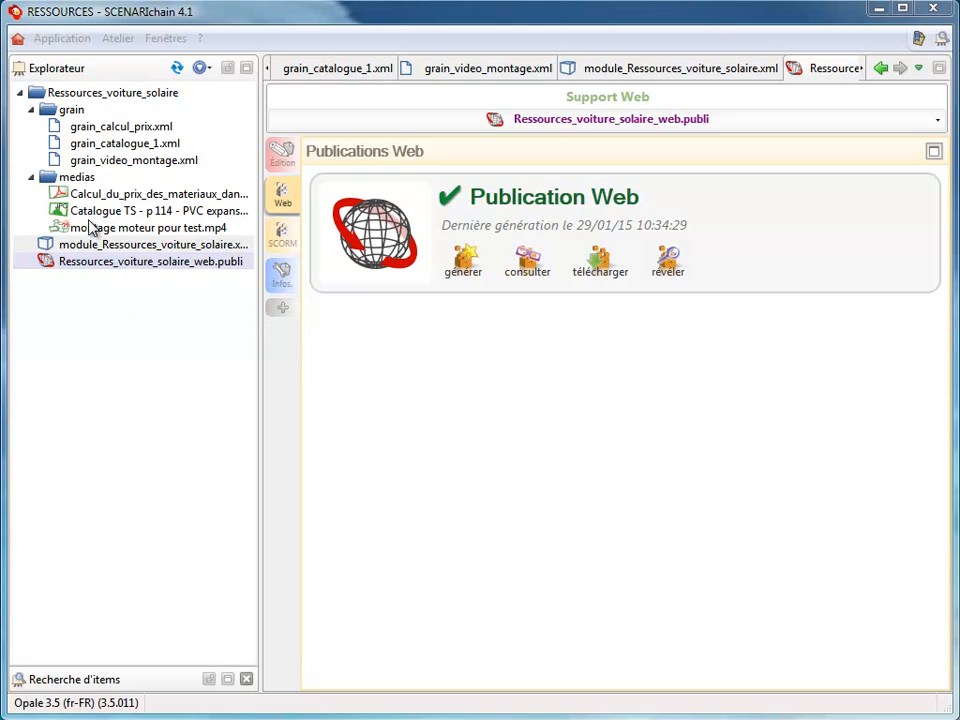
# - Insert a Division titled Groupe 1 after the module's Introduction and link its Grain de contenu to grain_calcul_prix.xml
pyautogui.doubleClick(66, 244)
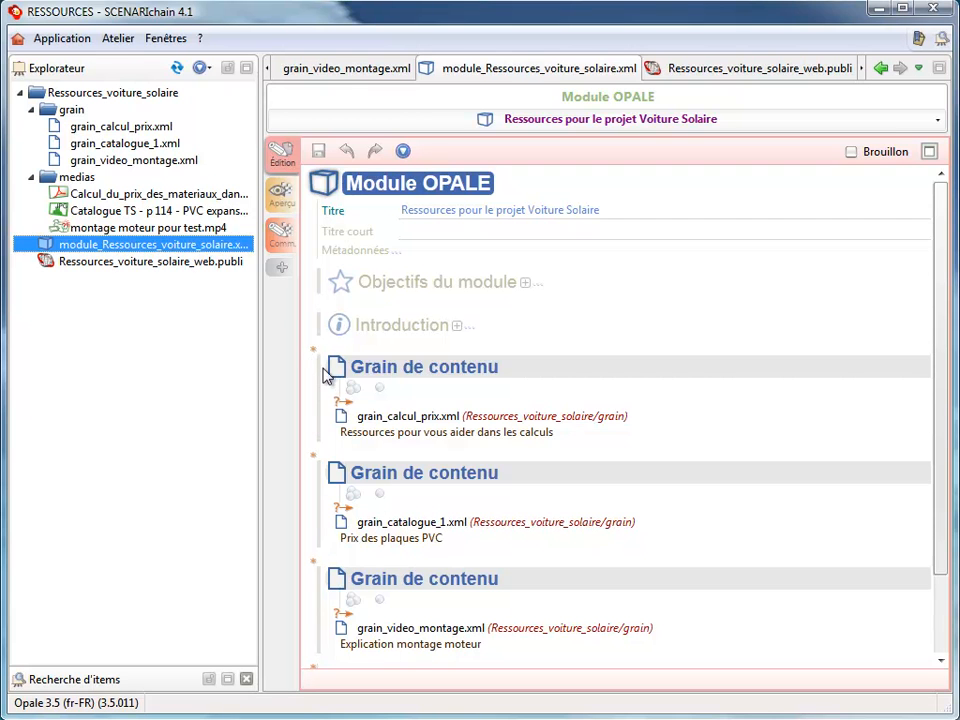
pyautogui.click(313, 355)
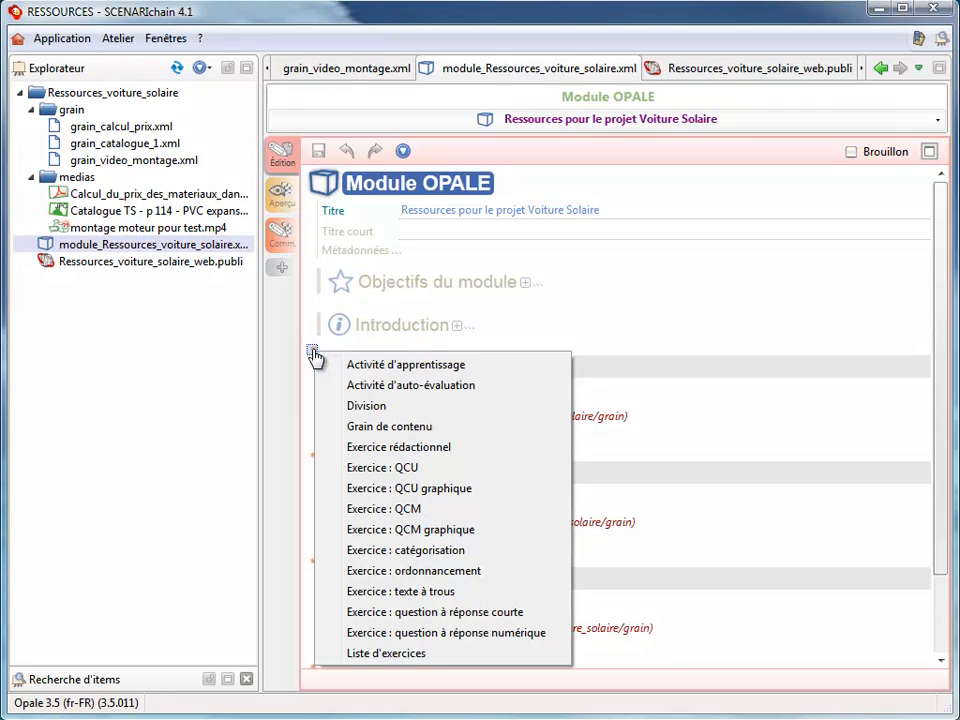
pyautogui.click(353, 408)
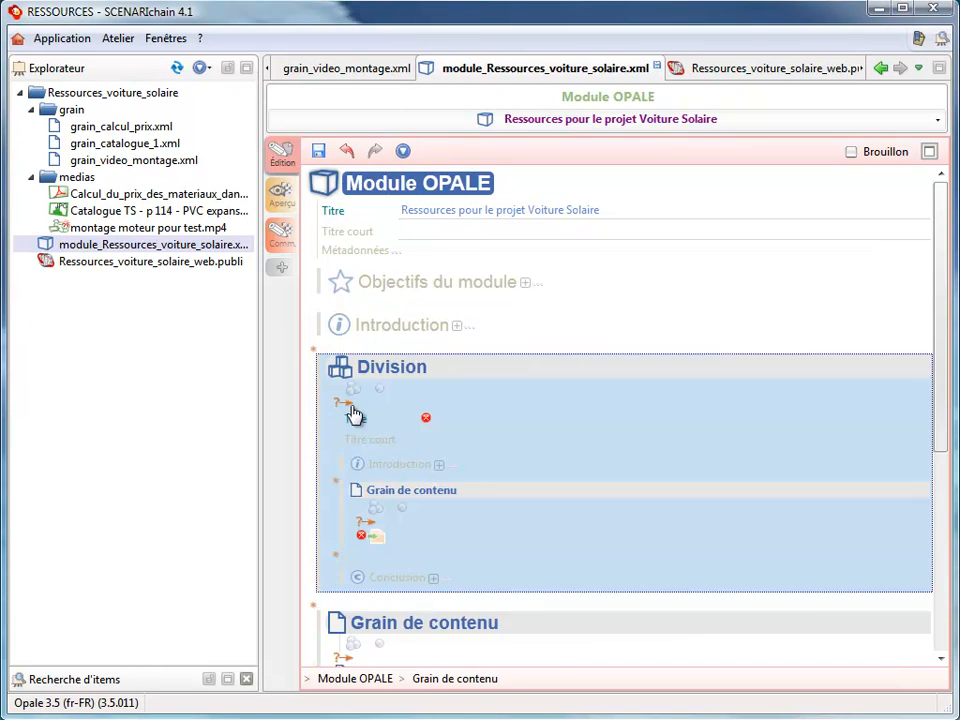
pyautogui.click(441, 418)
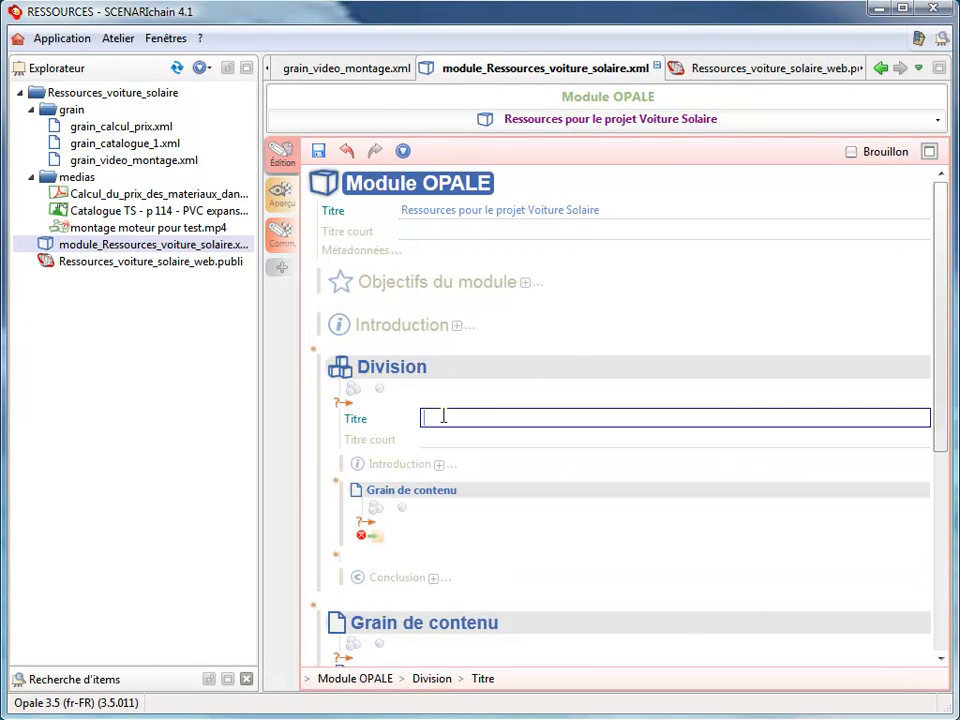
pyautogui.write('Groupe 1')
pyautogui.click(376, 494)
pyautogui.moveTo(76, 135); pyautogui.dragTo(387, 537)
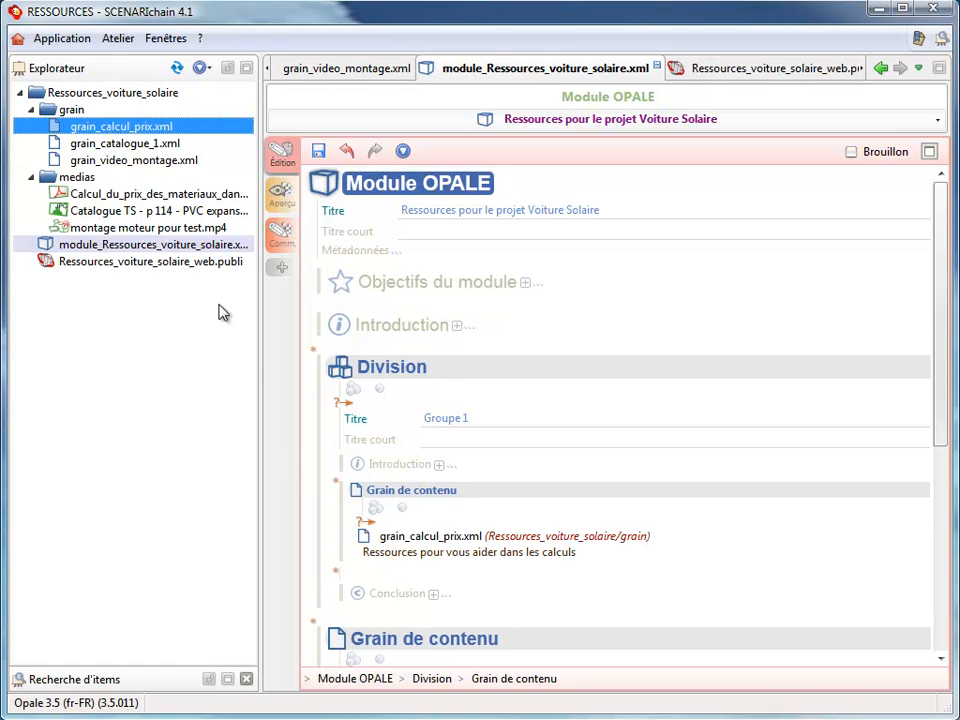
# - Add a second Grain de contenu to the Groupe 1 division and link it to grain_catalogue_1.xml
pyautogui.click(336, 573)
pyautogui.click(336, 574)
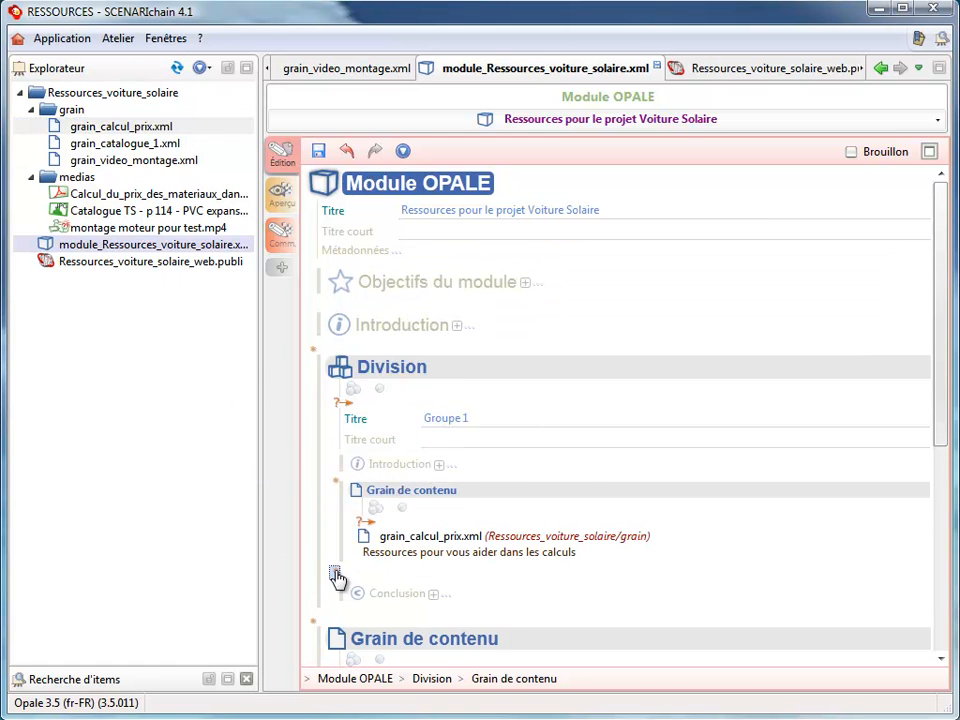
pyautogui.click(336, 574)
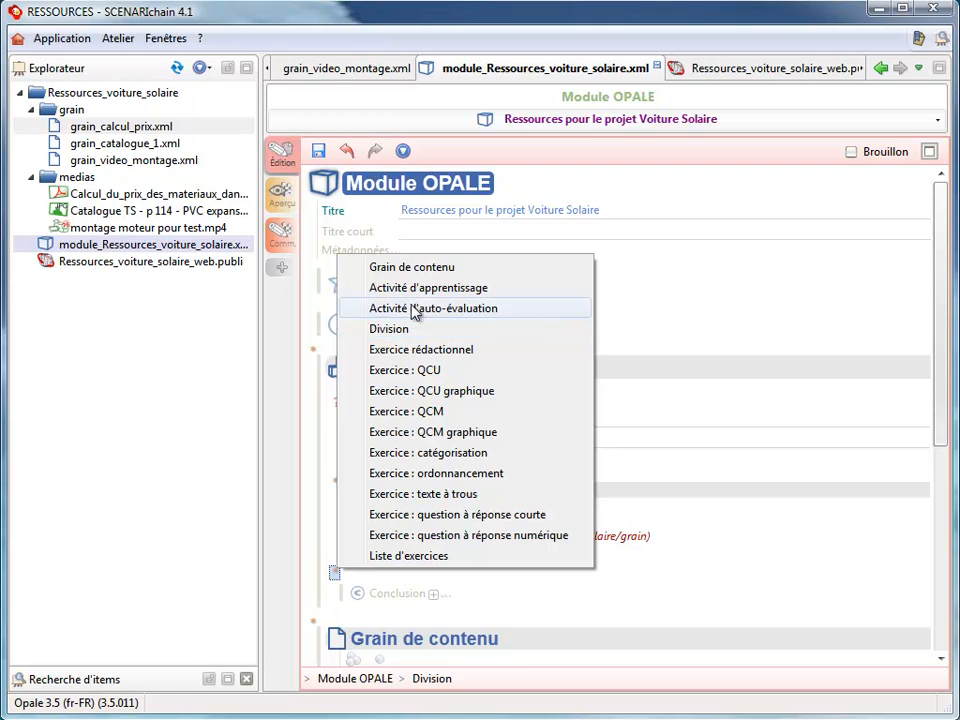
pyautogui.click(412, 267)
pyautogui.moveTo(118, 148); pyautogui.dragTo(378, 624)
pyautogui.scroll(-3, 381, 576)
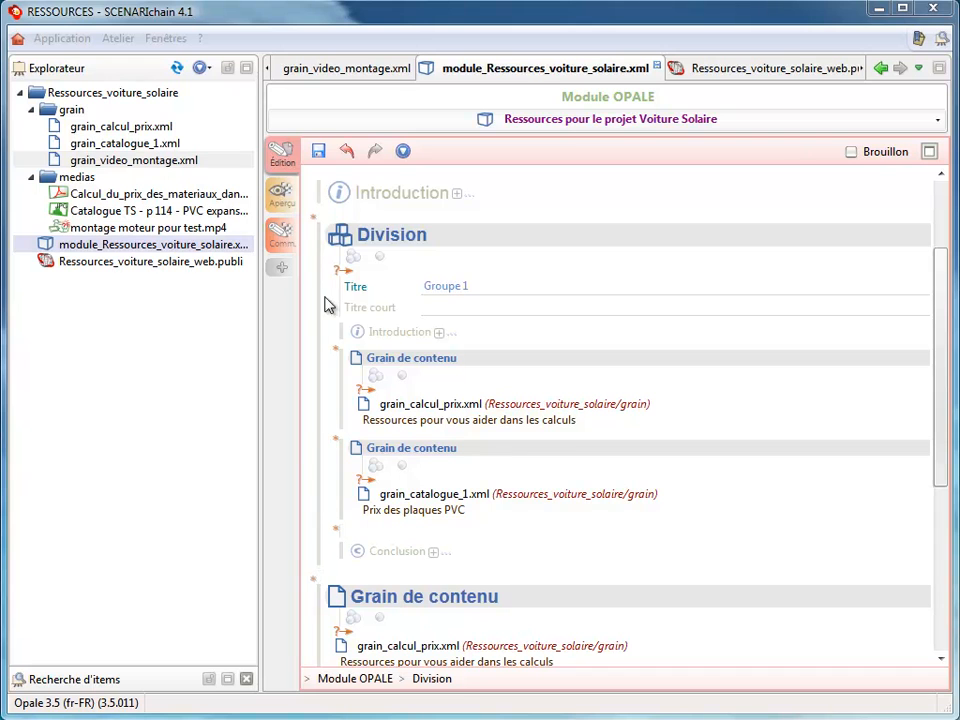
# - Insert a Division titled Groupe 2 after the Groupe 1 division and link its Grain de contenu to grain_calcul_prix.xml
pyautogui.click(315, 585)
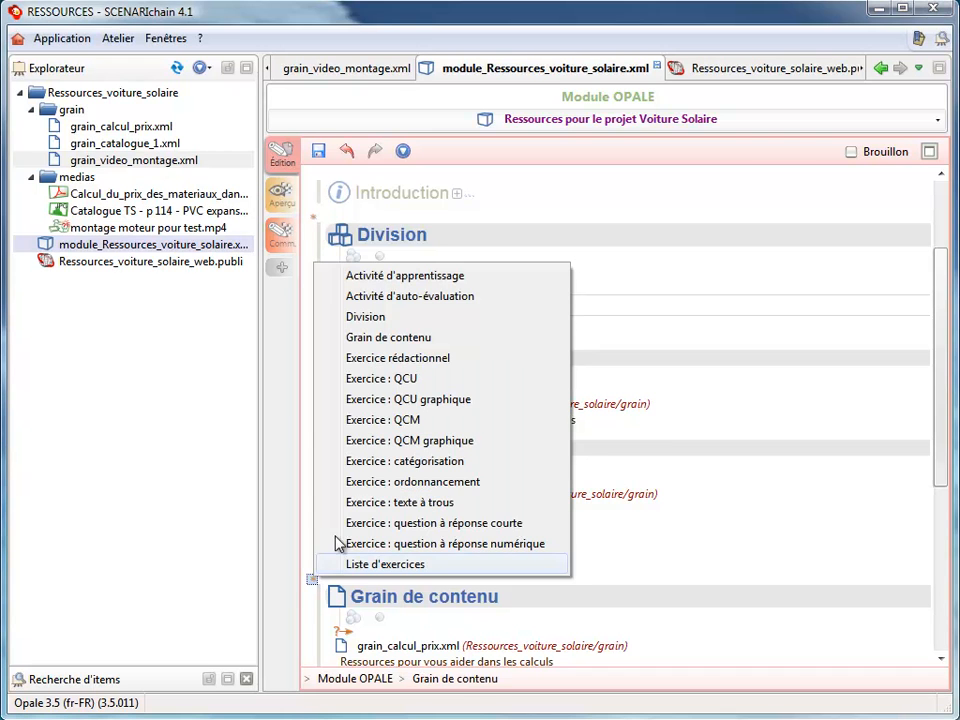
pyautogui.click(372, 316)
pyautogui.scroll(-1, 401, 619)
pyautogui.click(458, 549)
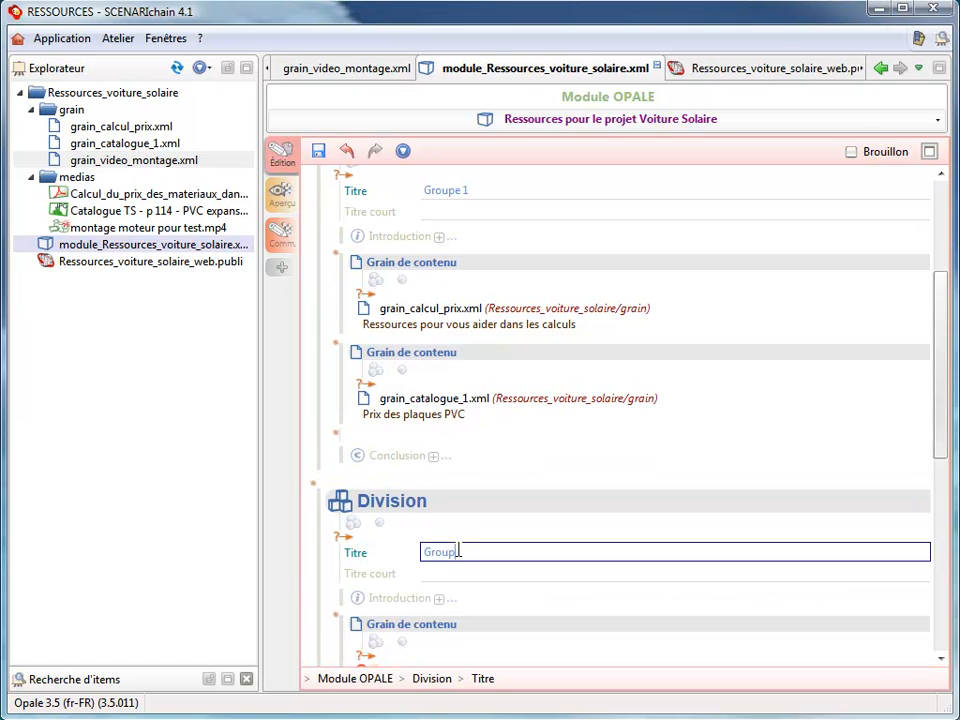
pyautogui.write('Groupe 2')
pyautogui.scroll(-3, 465, 578)
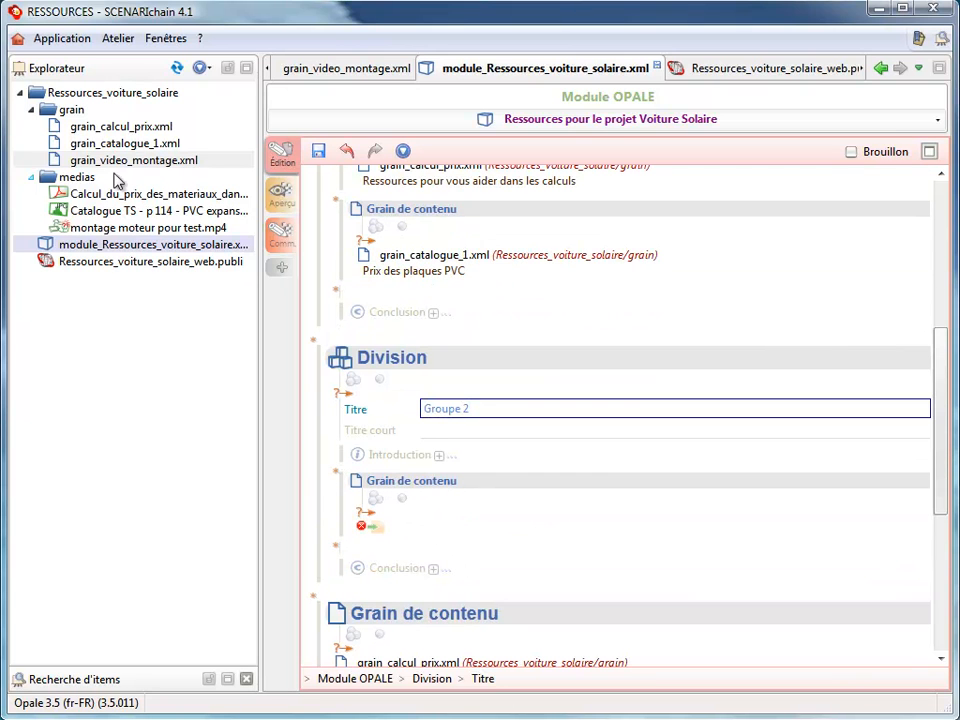
pyautogui.moveTo(96, 126); pyautogui.dragTo(388, 529)
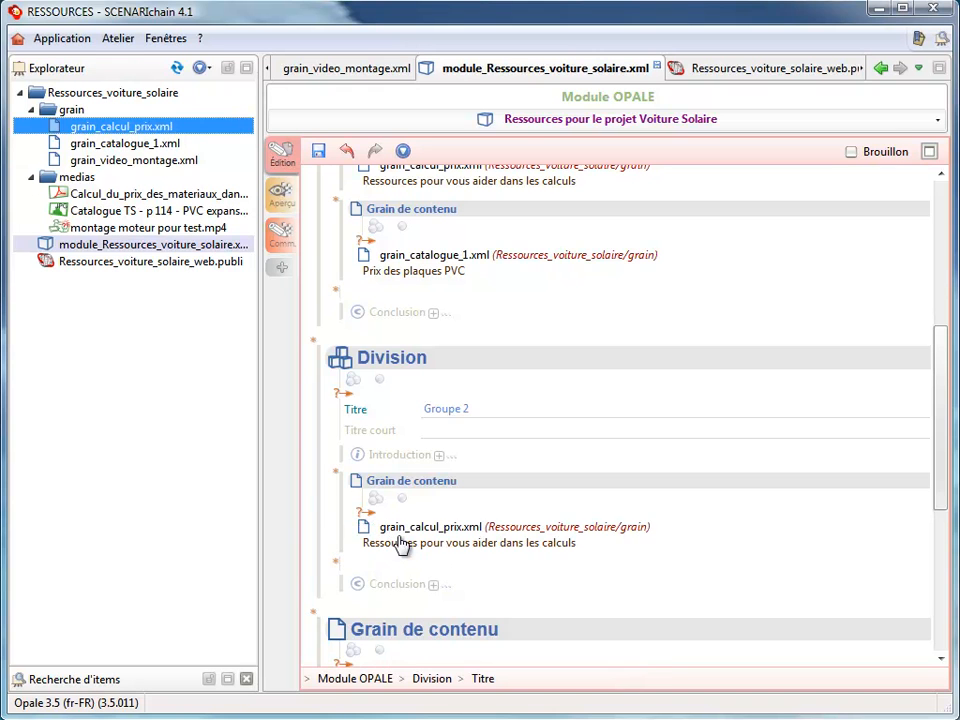
# - Add a second Grain de contenu to the Groupe 2 division and link it to grain_video_montage.xml
pyautogui.scroll(2, 386, 358)
pyautogui.scroll(1, 390, 355)
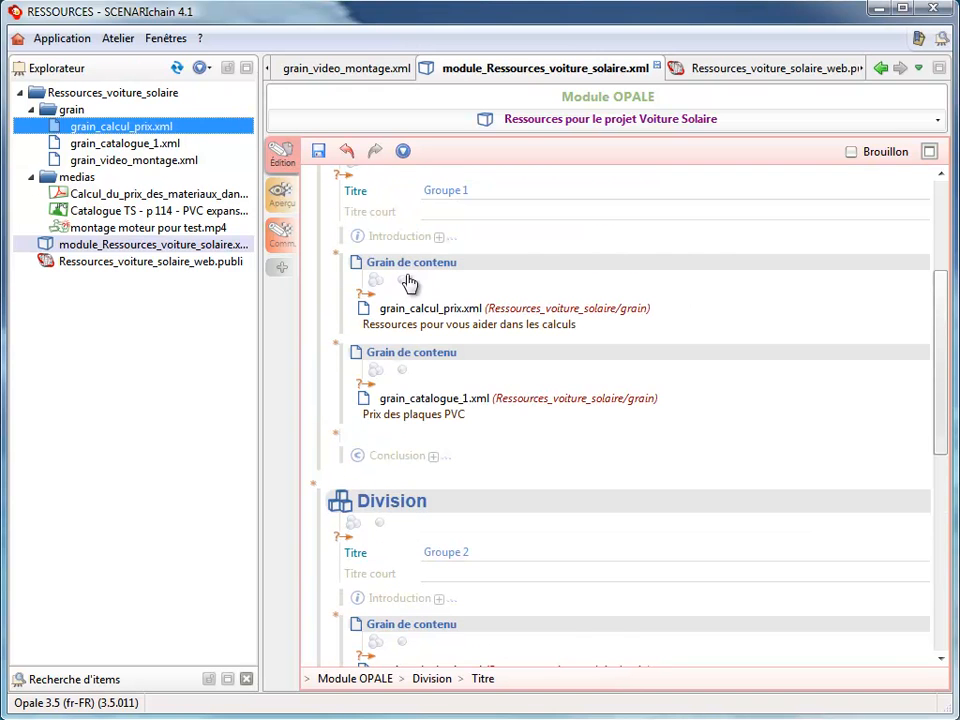
pyautogui.scroll(-4, 411, 283)
pyautogui.click(337, 516)
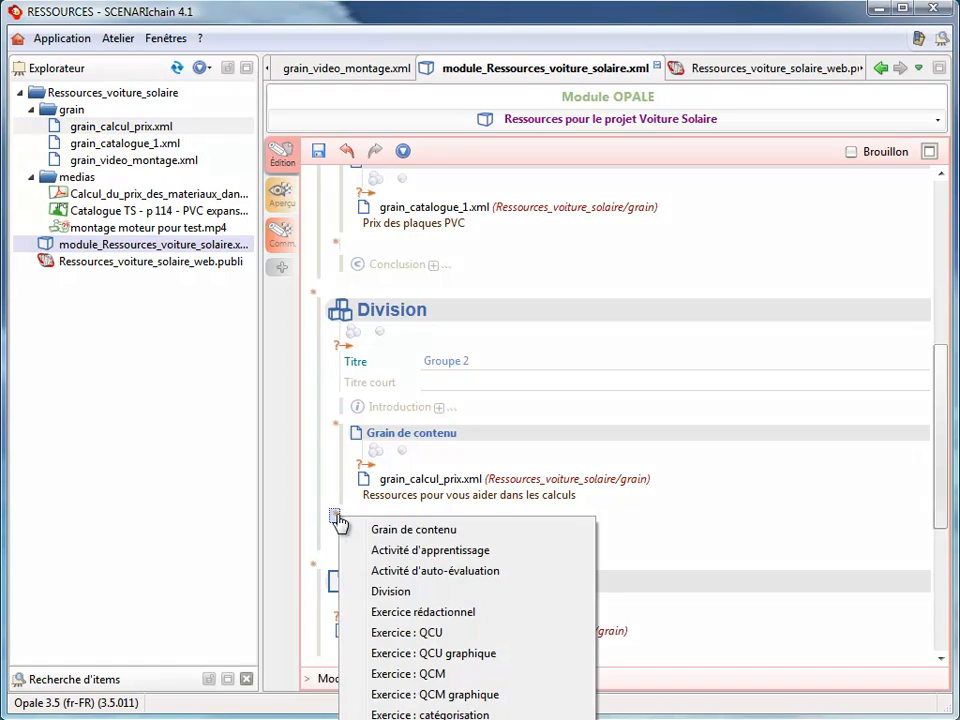
pyautogui.click(398, 533)
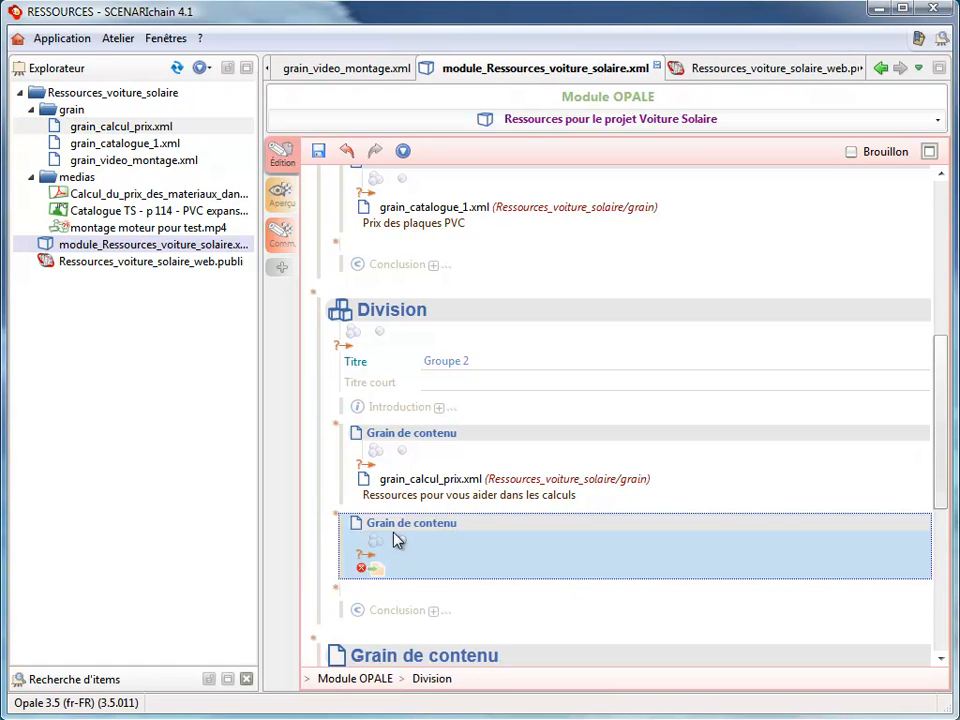
pyautogui.click(99, 164)
pyautogui.moveTo(95, 170); pyautogui.dragTo(378, 570)
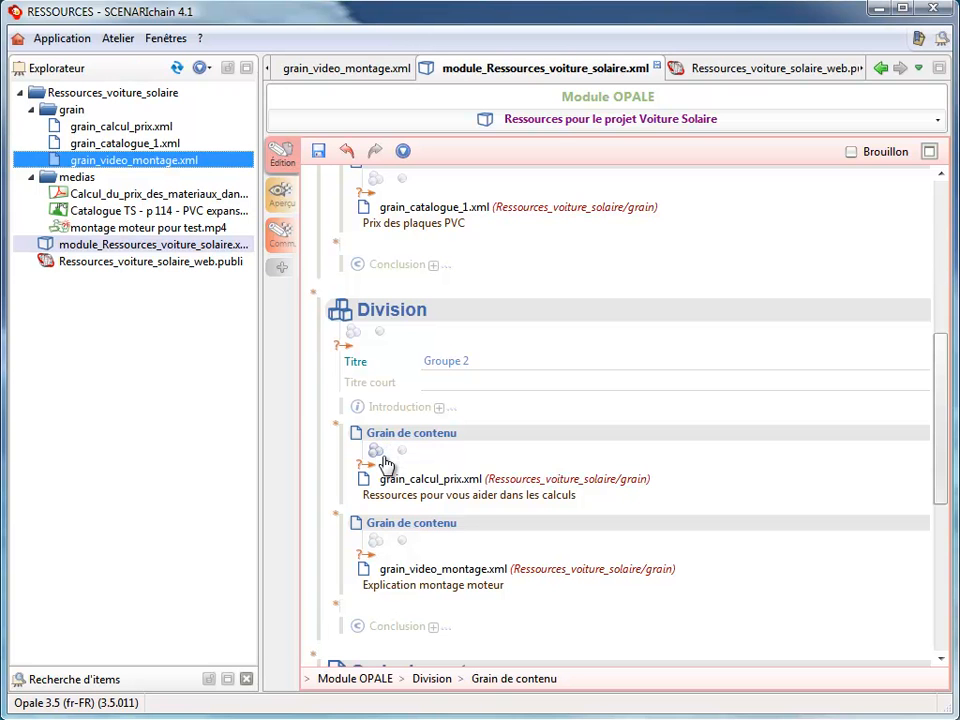
# - Delete the three standalone Grain de contenu elements located after the Groupe 2 division
pyautogui.scroll(-5, 385, 458)
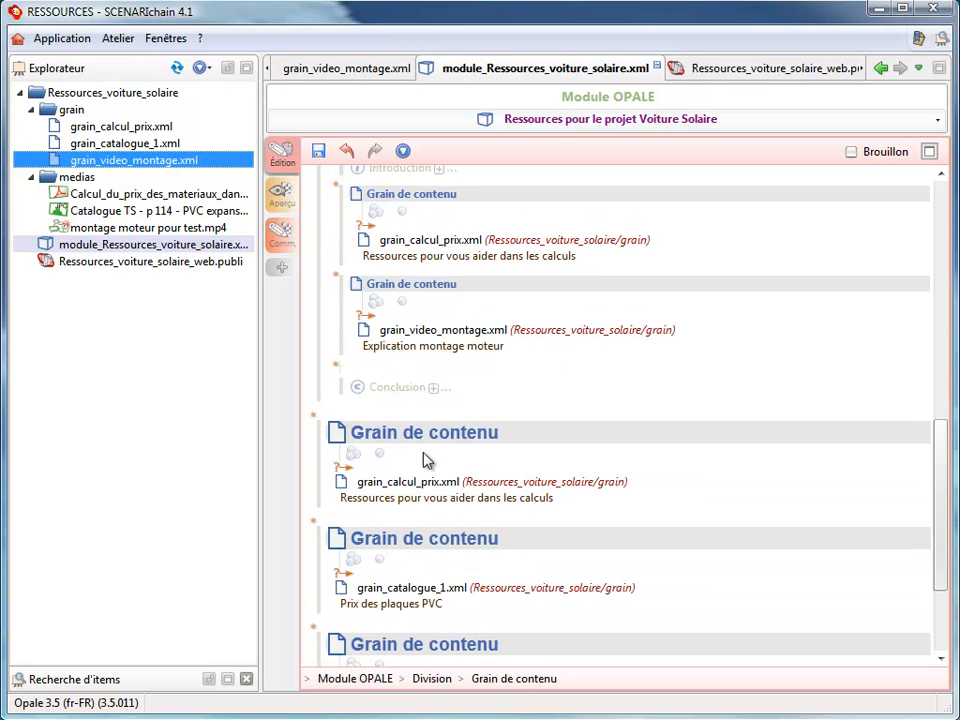
pyautogui.rightClick(362, 442)
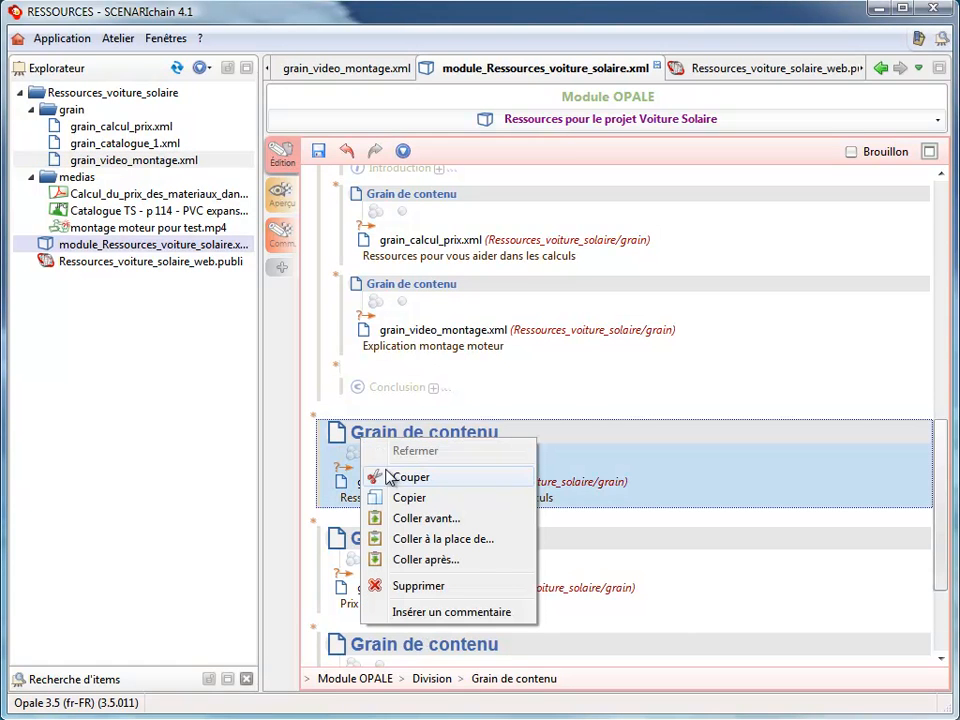
pyautogui.click(407, 586)
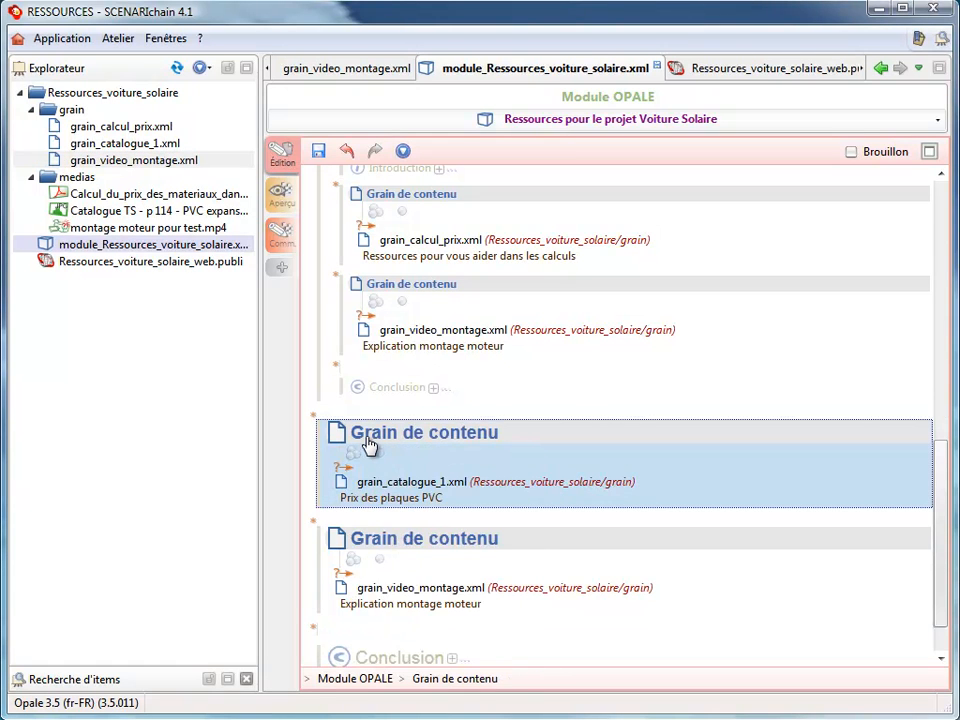
pyautogui.rightClick(369, 444)
pyautogui.click(407, 588)
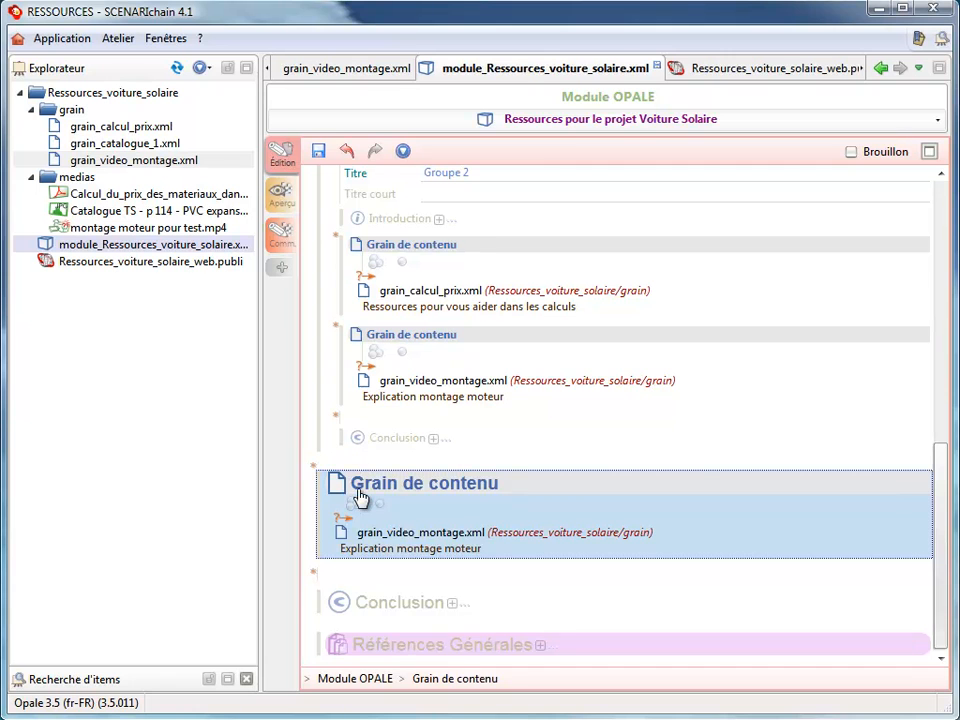
pyautogui.rightClick(361, 497)
pyautogui.click(380, 636)
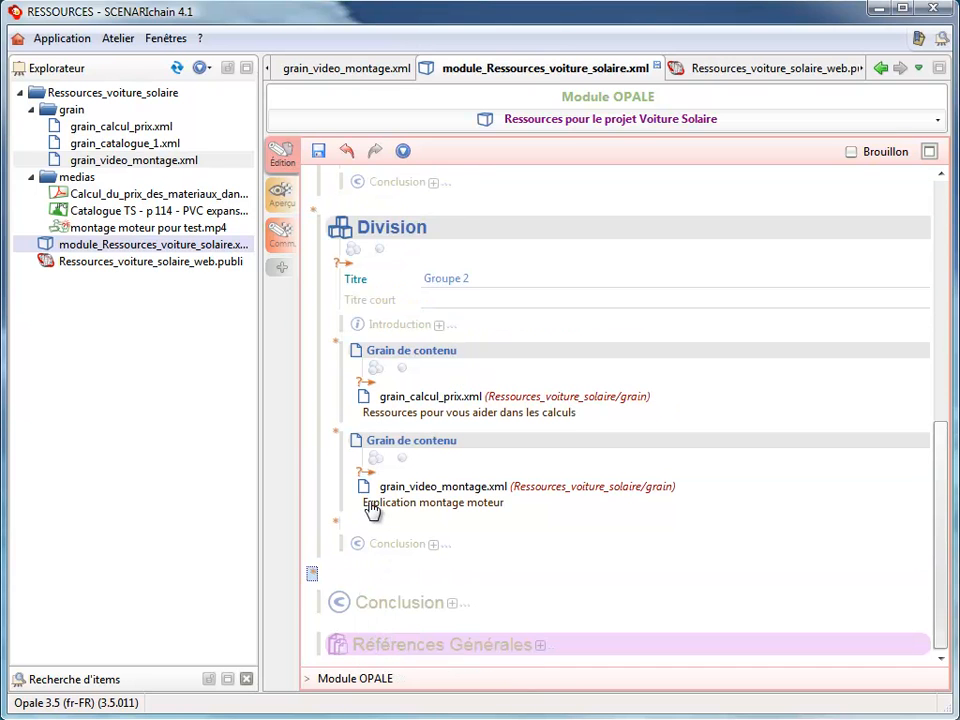
# - Save the module, open its web preview and view the two content pages under Groupe 1
pyautogui.click(283, 198)
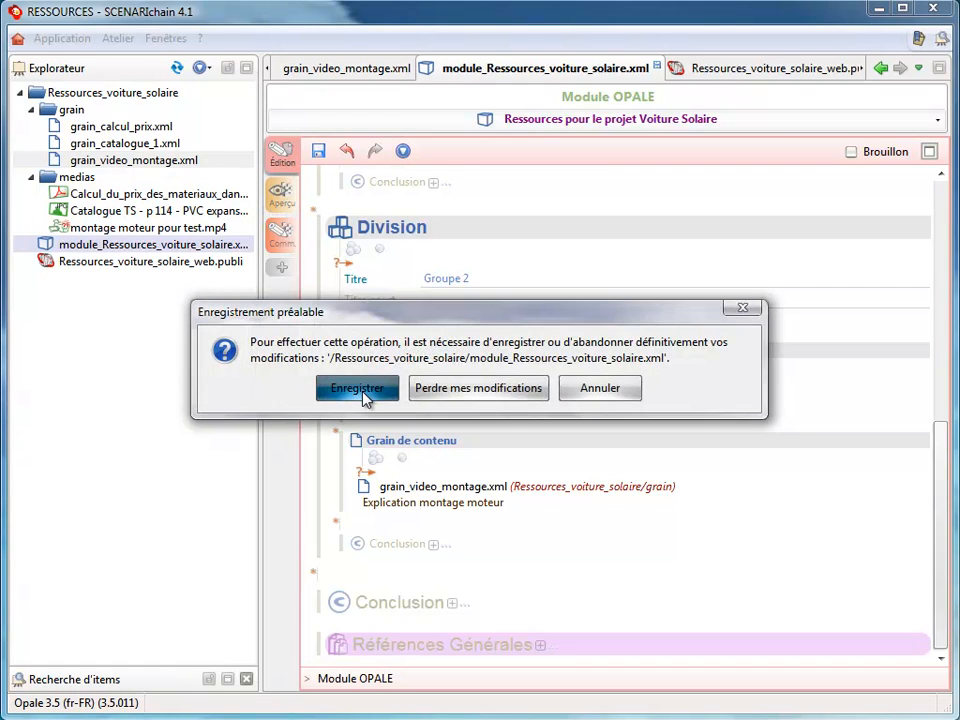
pyautogui.click(365, 390)
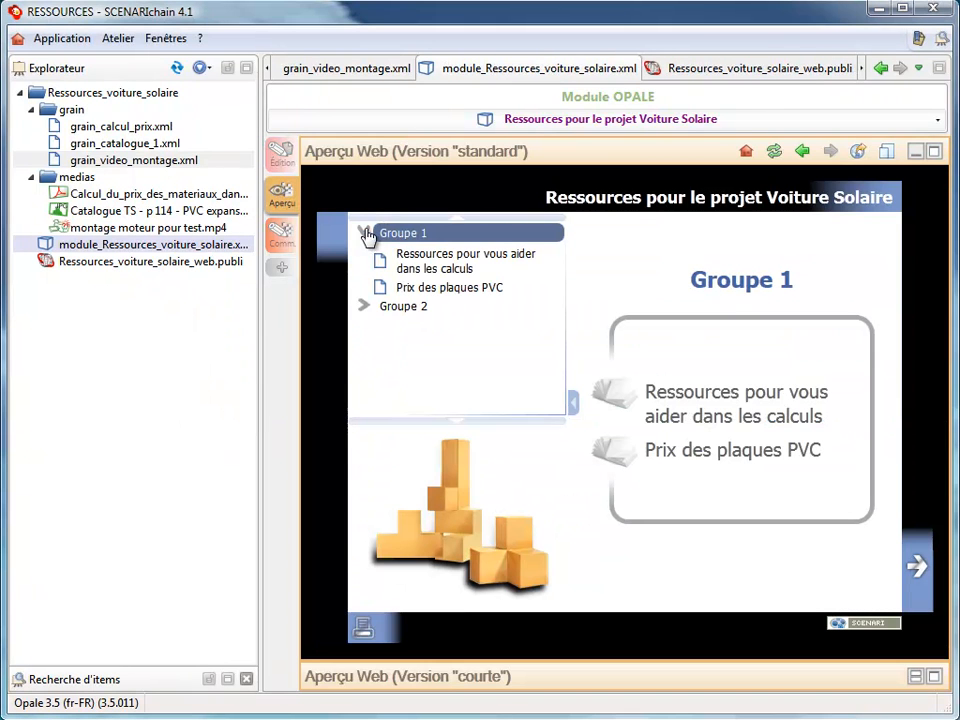
pyautogui.click(367, 233)
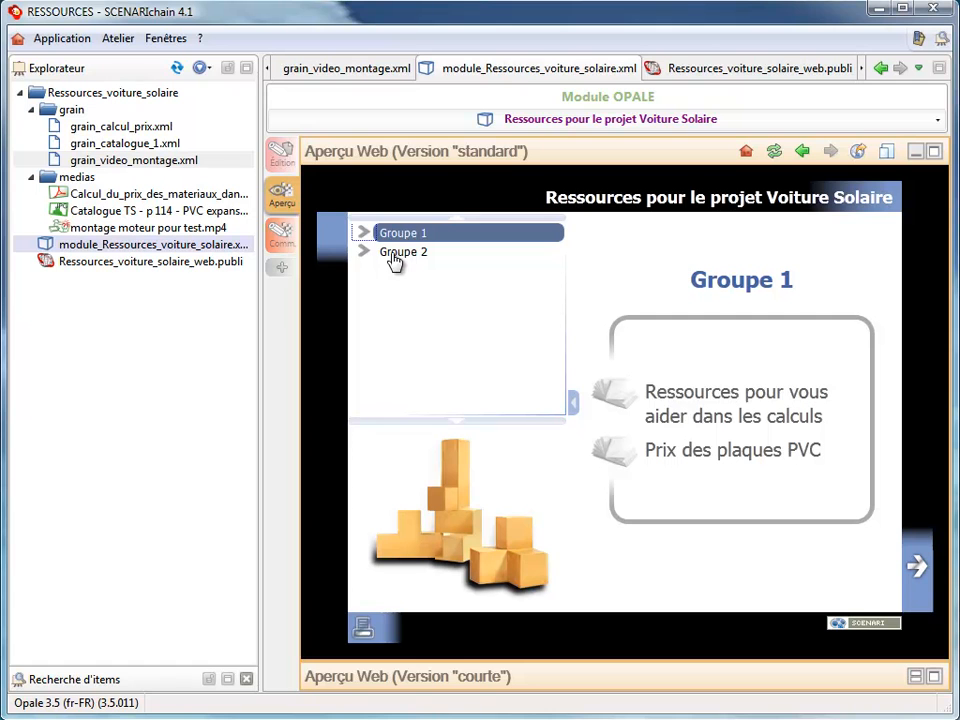
pyautogui.click(368, 236)
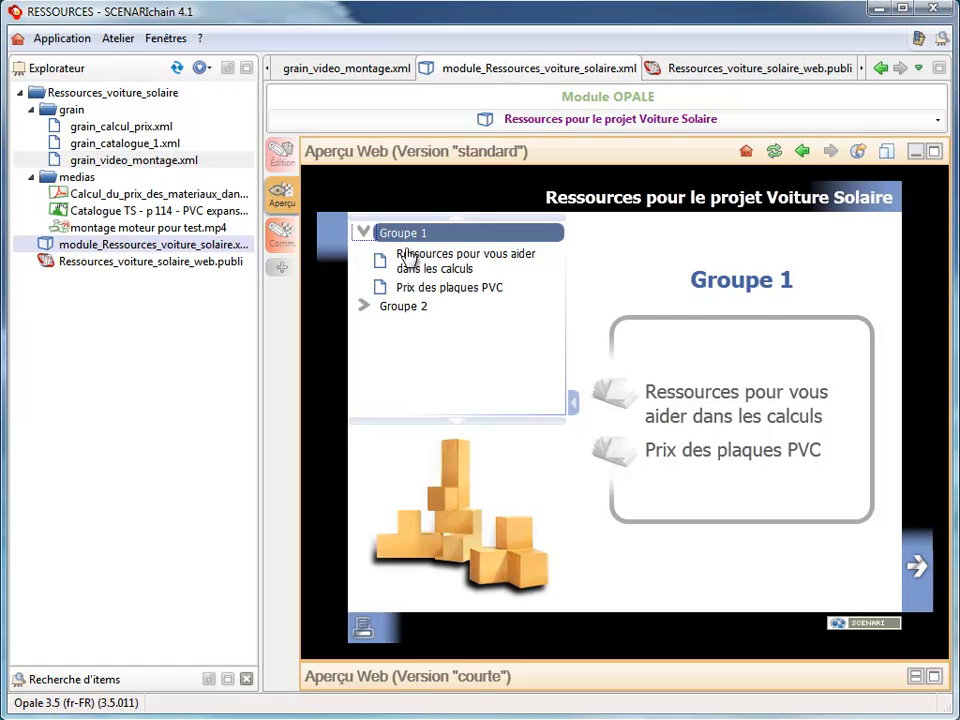
pyautogui.click(413, 263)
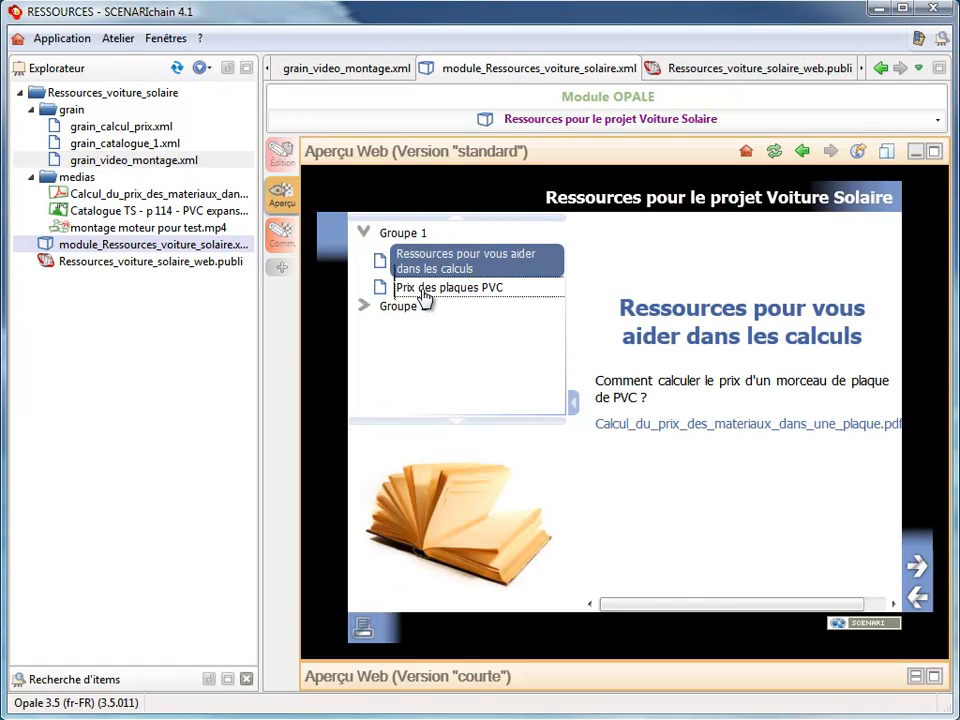
pyautogui.click(424, 292)
# - View the Groupe 2 pages Ressources pour vous aider dans les calculs and Explication montage moteur, and collapse the group
pyautogui.click(384, 309)
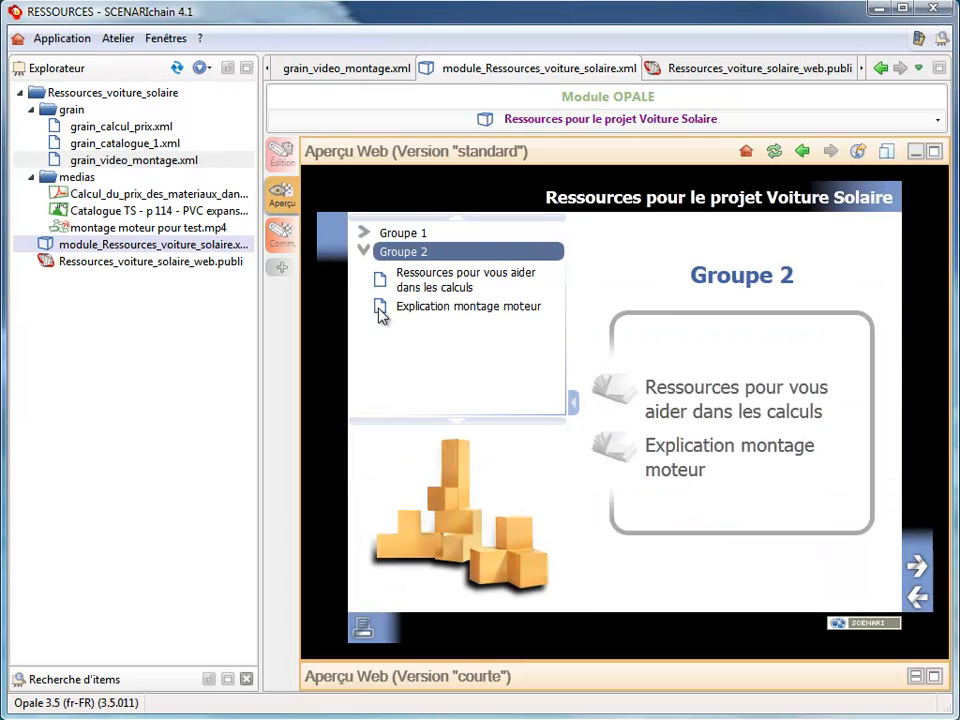
pyautogui.click(404, 285)
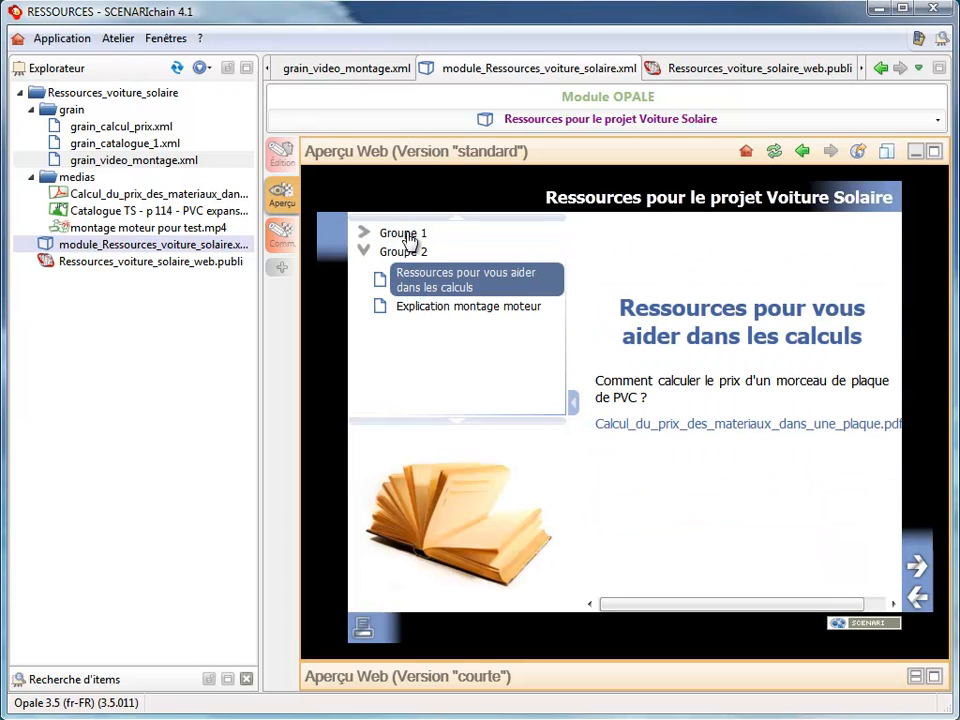
pyautogui.click(410, 307)
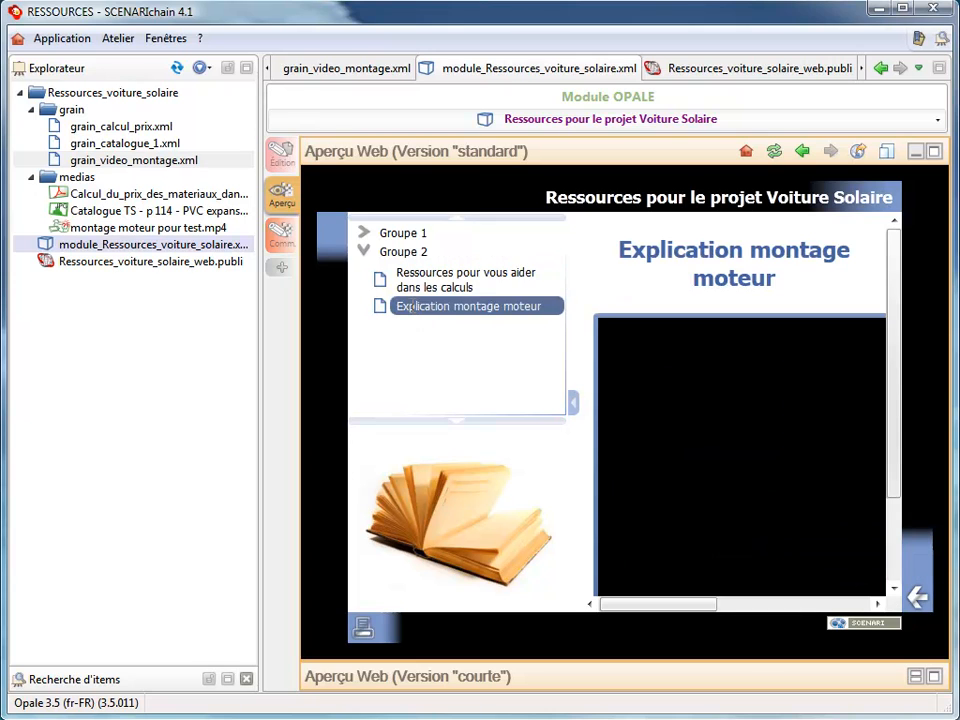
pyautogui.click(368, 253)
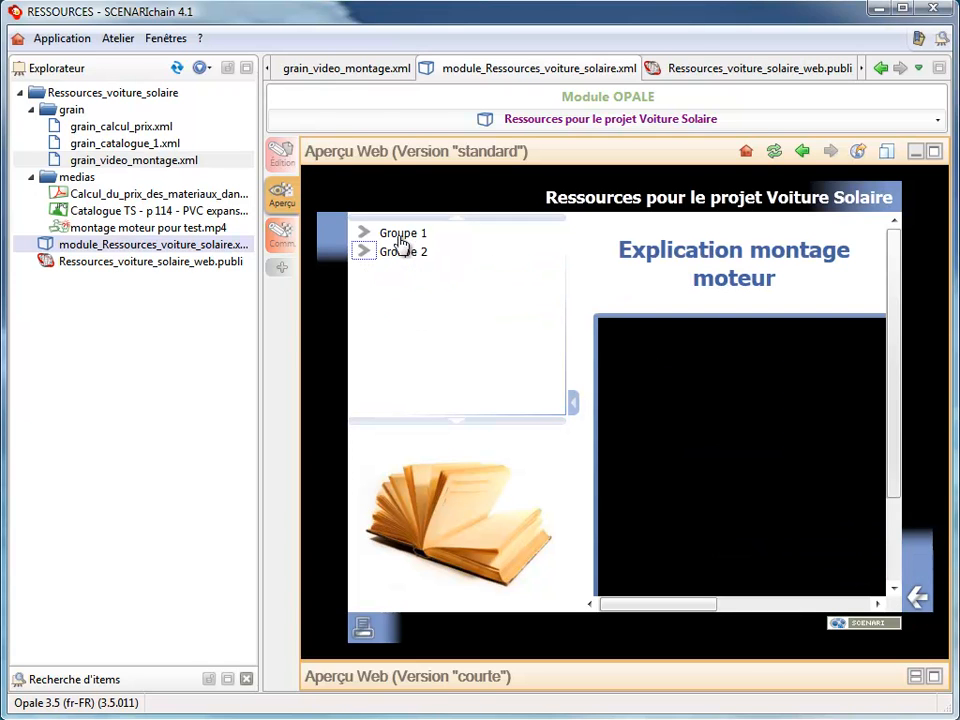